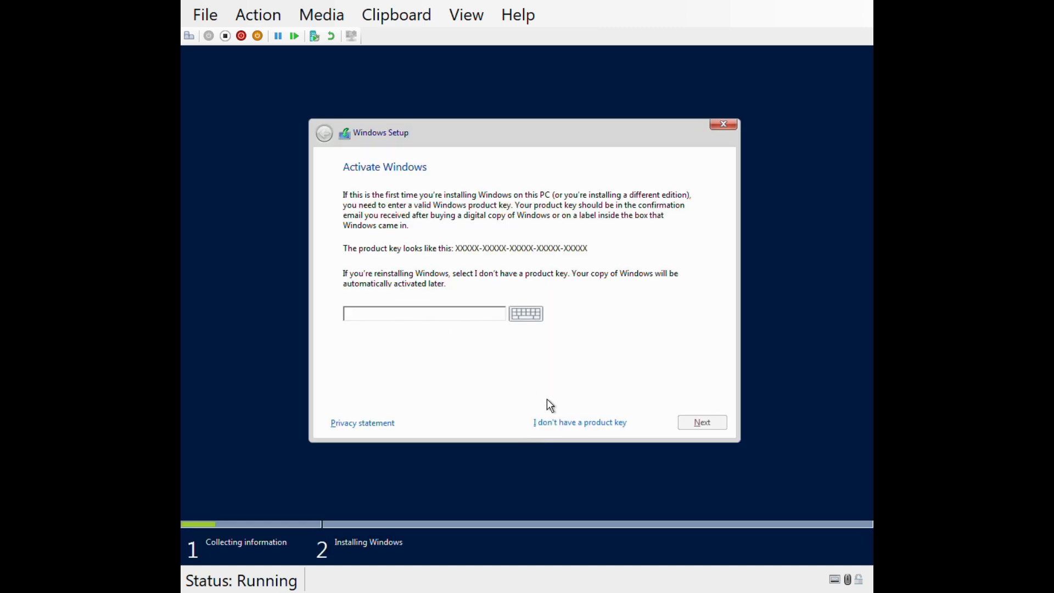
Skip entering a product key and choose Windows Server 2016 Datacenter (Desktop Experience) as the operating system to install.
left_click(583, 429)
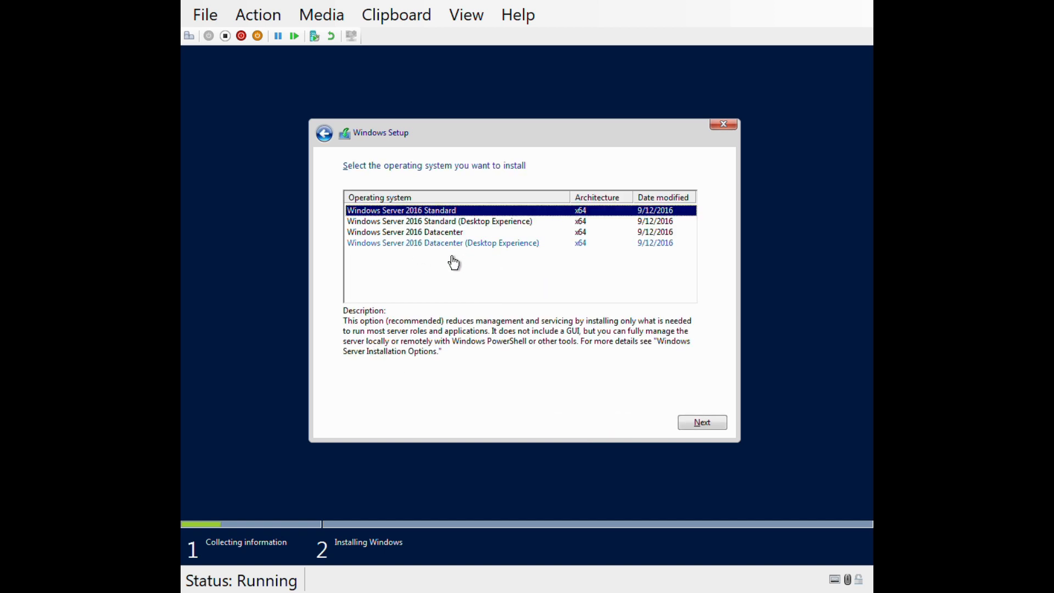
left_click(419, 245)
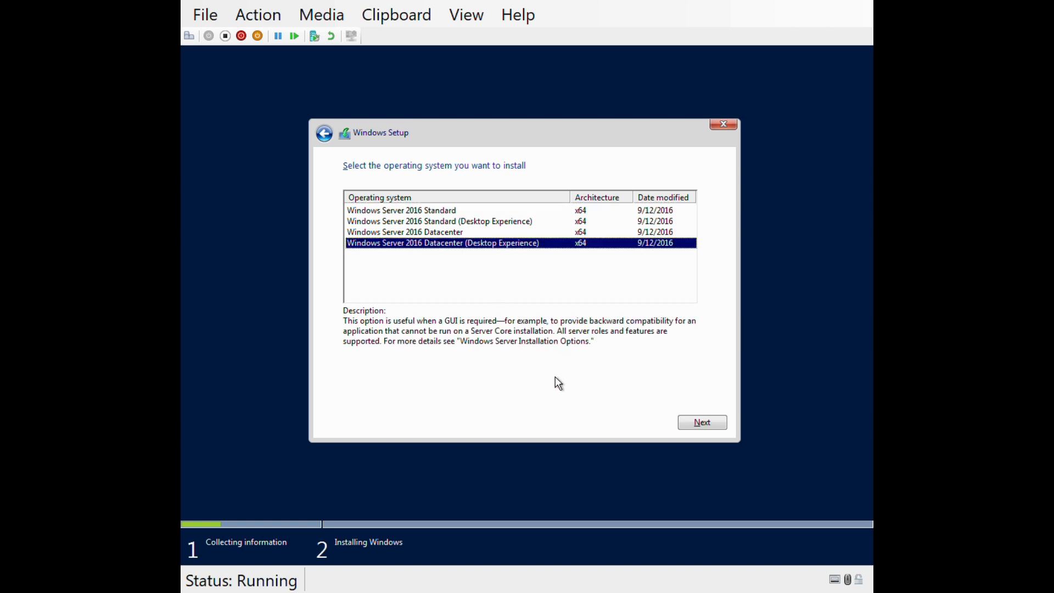
left_click(704, 432)
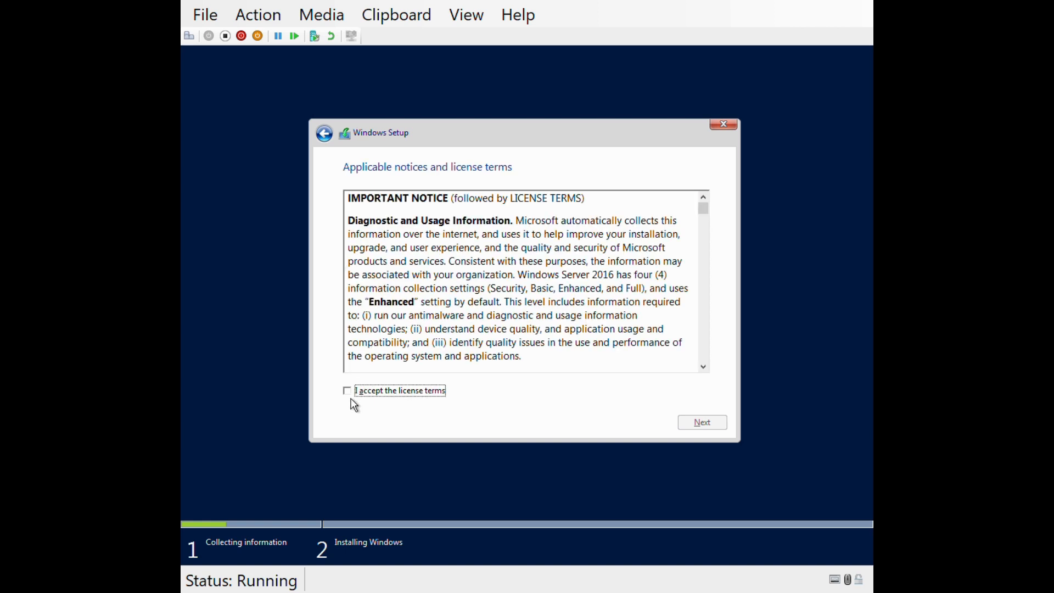
Accept the license terms and start a custom Windows installation on the Drive 0 unallocated space.
left_click(354, 401)
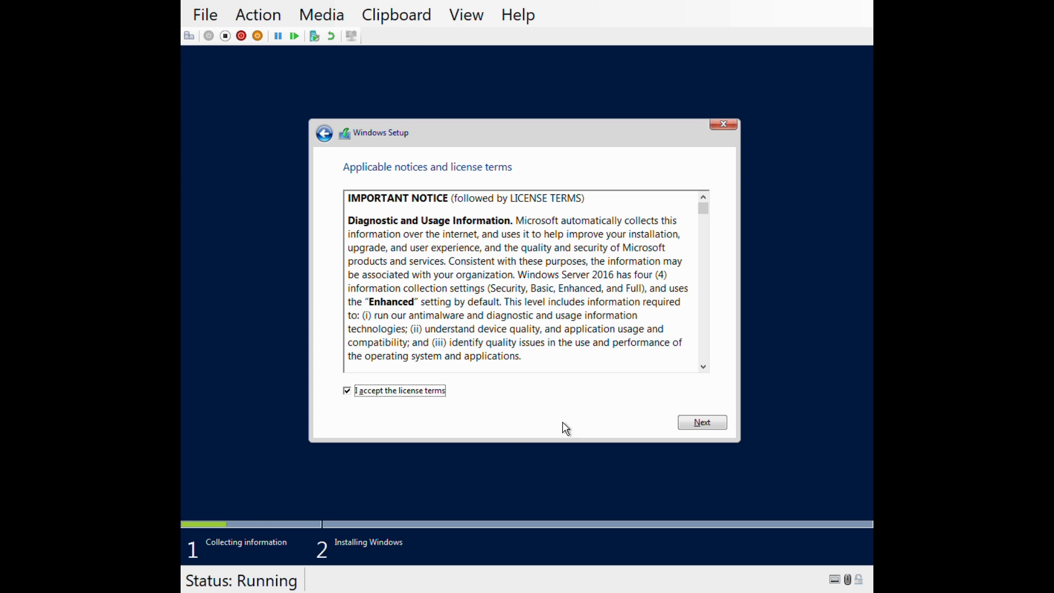
left_click(705, 423)
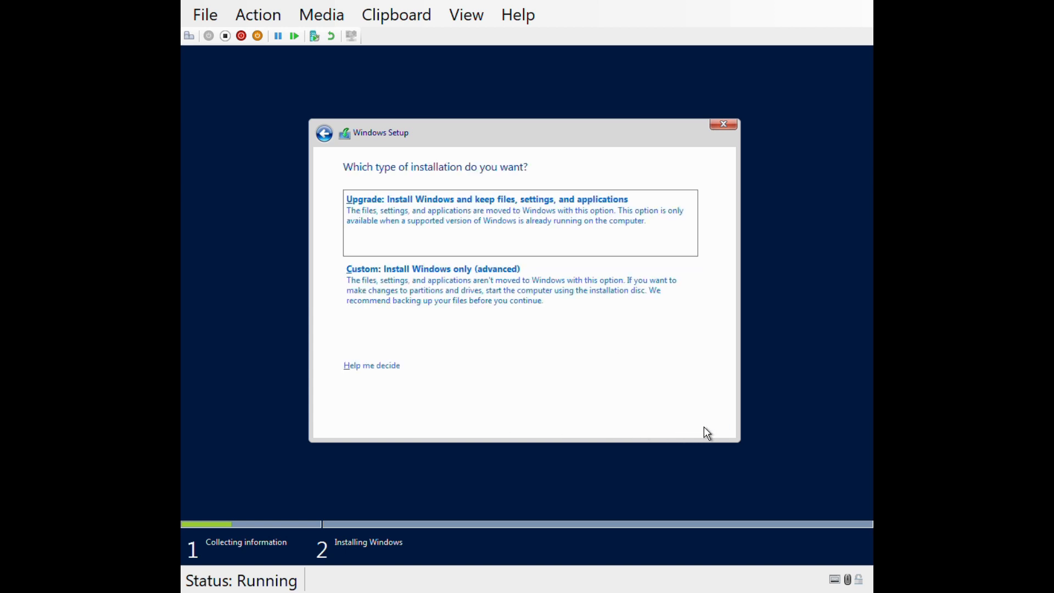
left_click(409, 303)
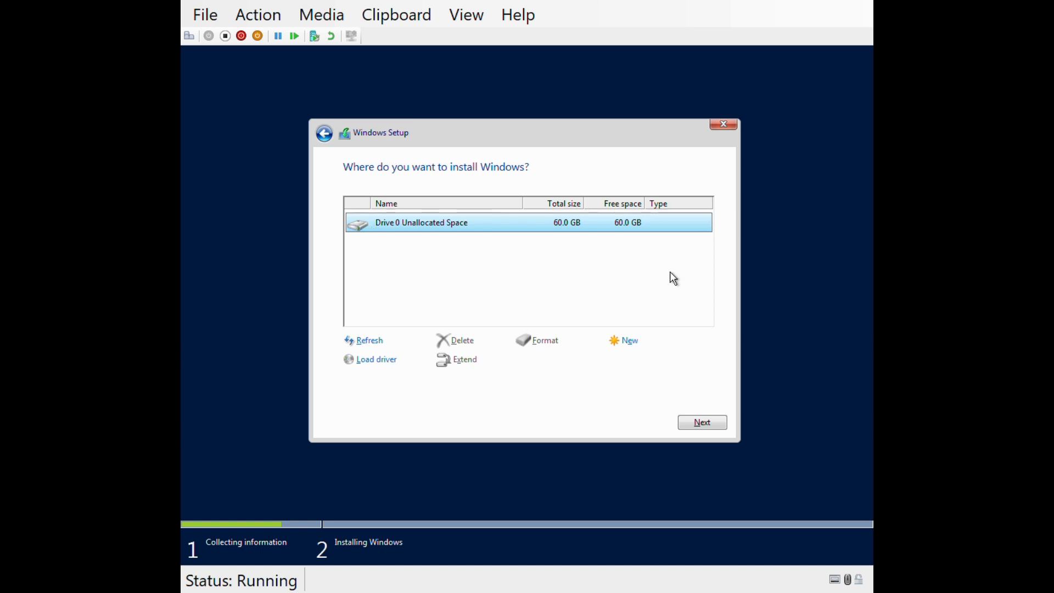
left_click(700, 432)
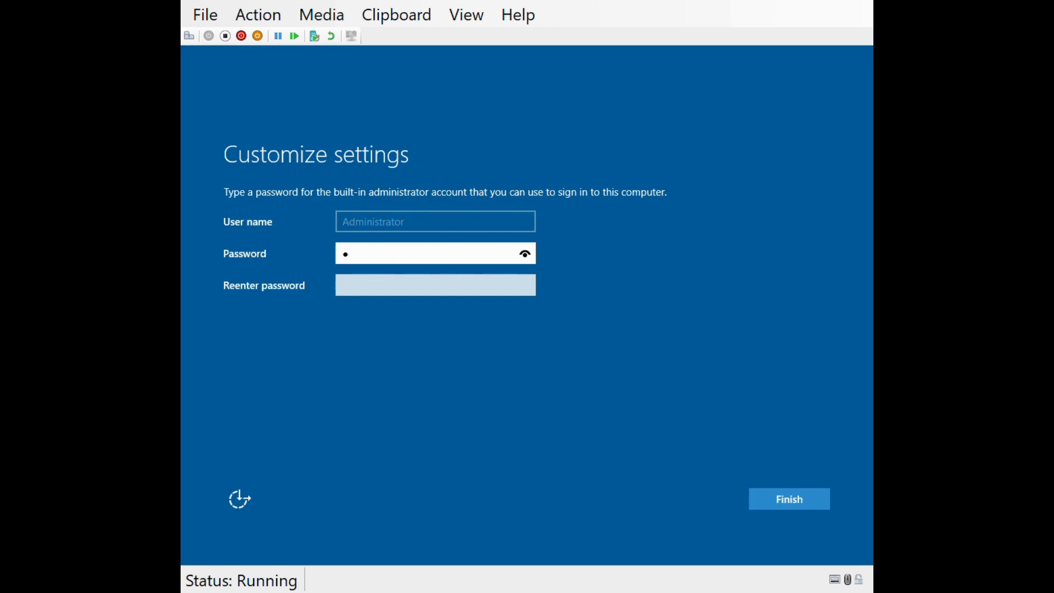
Enter and re-enter the password for the built-in Administrator account and finish the setup.
key("BackSpace")
type("**********")
key("Tab")
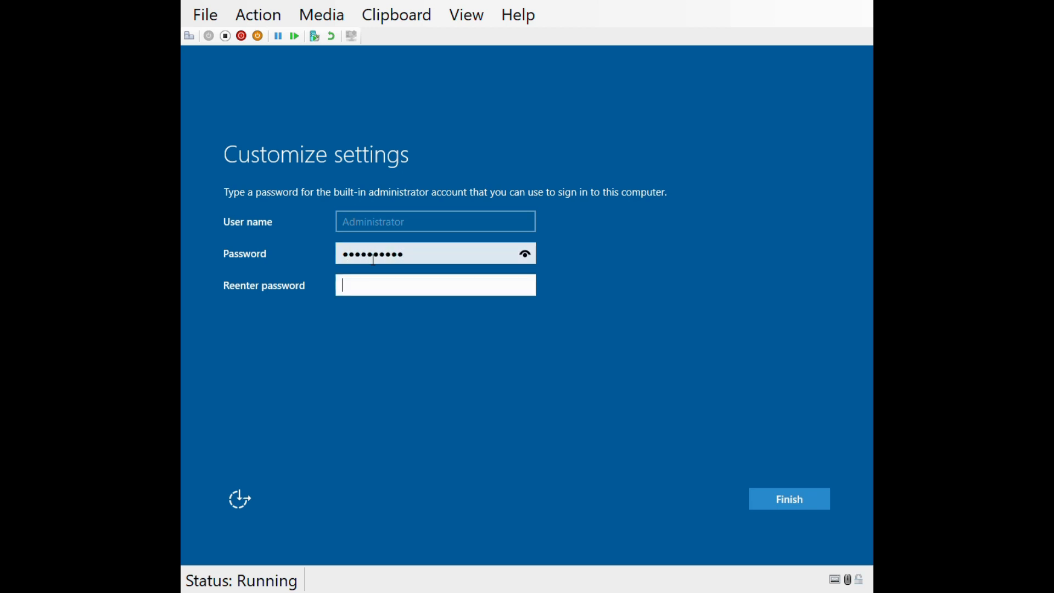
type("**********")
key("Return")
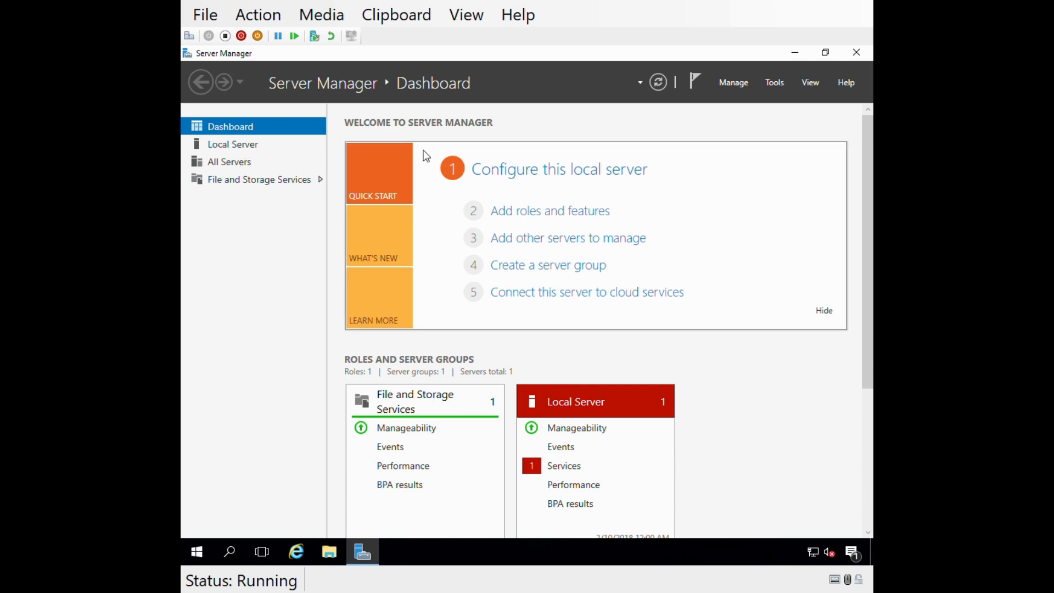
Rename the local server's computer to Router1, keep the WORKGROUP membership and postpone the restart.
left_click(236, 146)
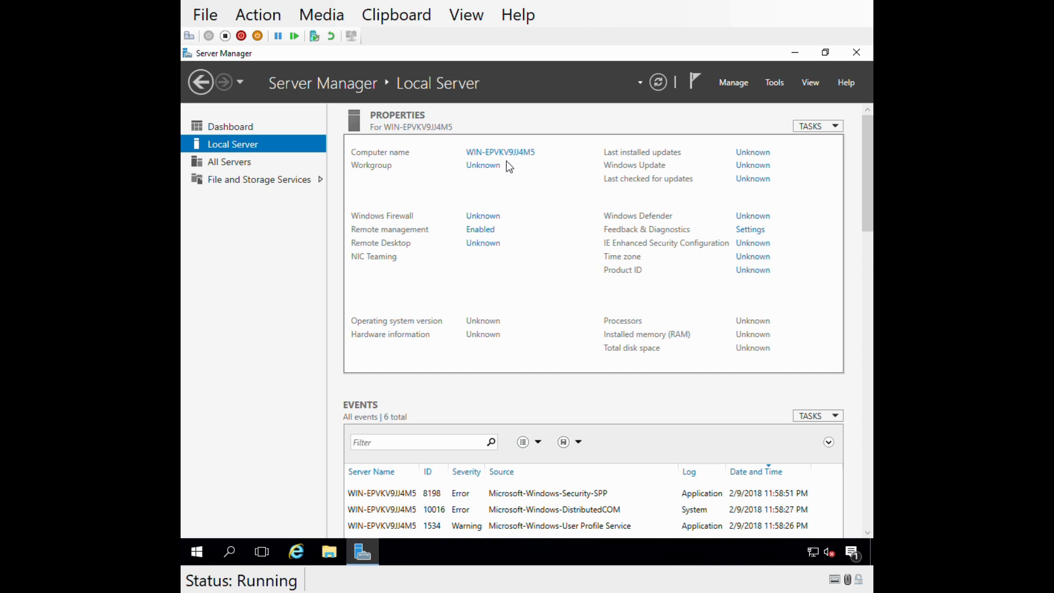
left_click(492, 154)
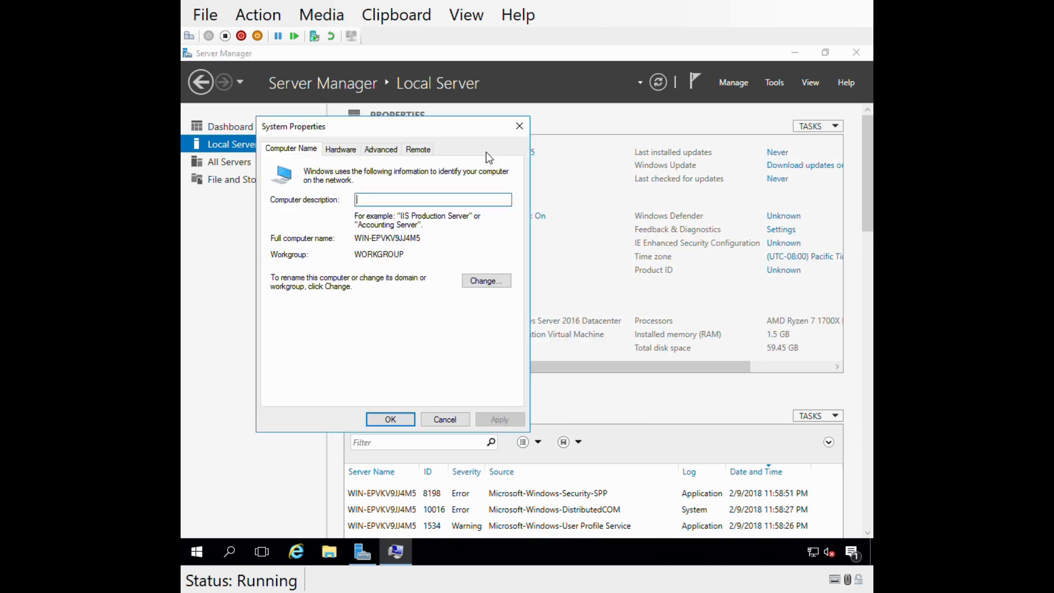
left_click(475, 281)
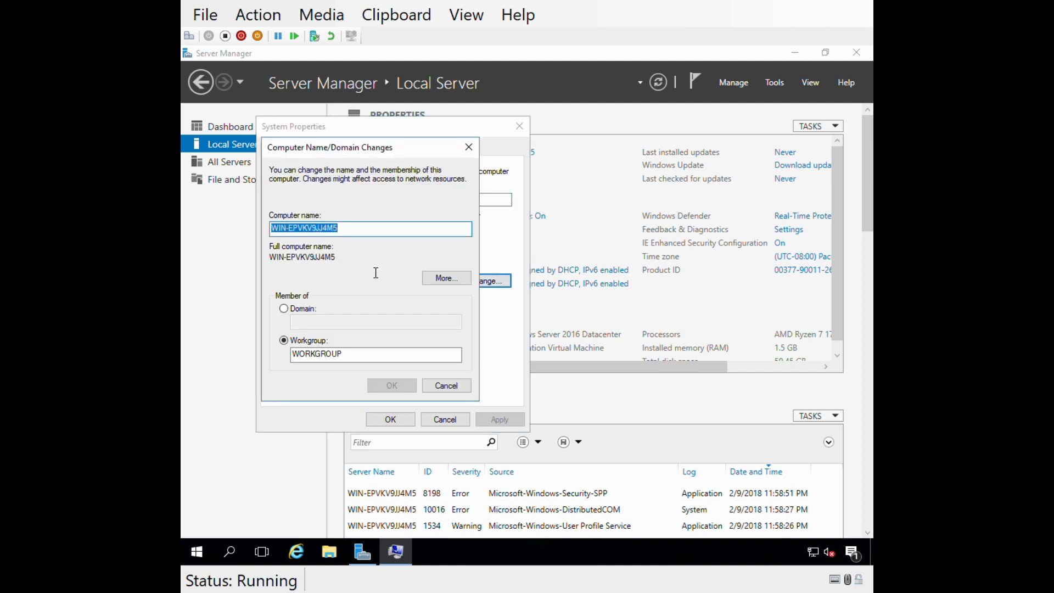
type("Router1")
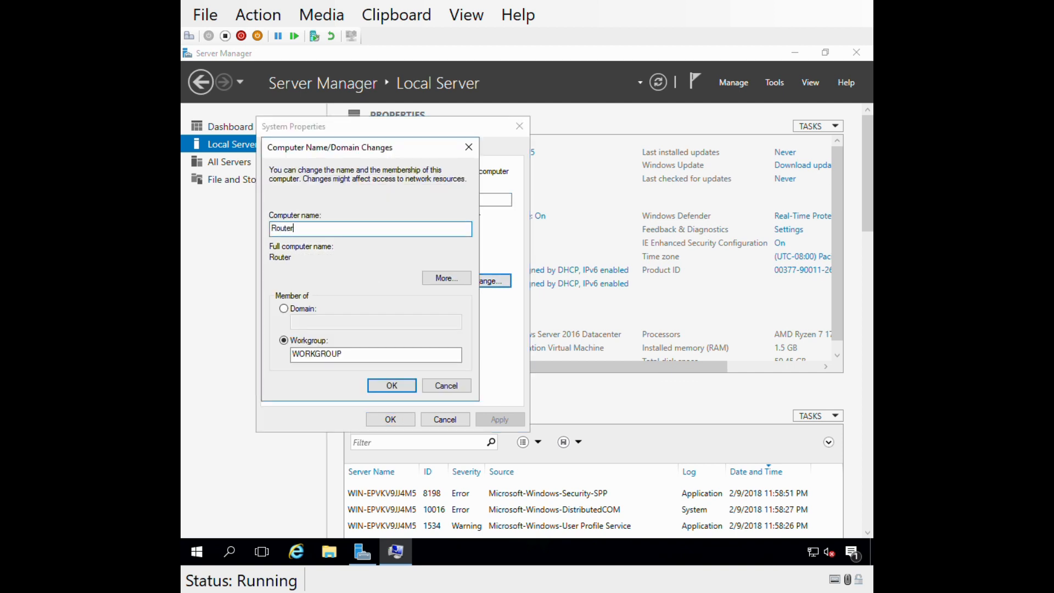
left_click(391, 388)
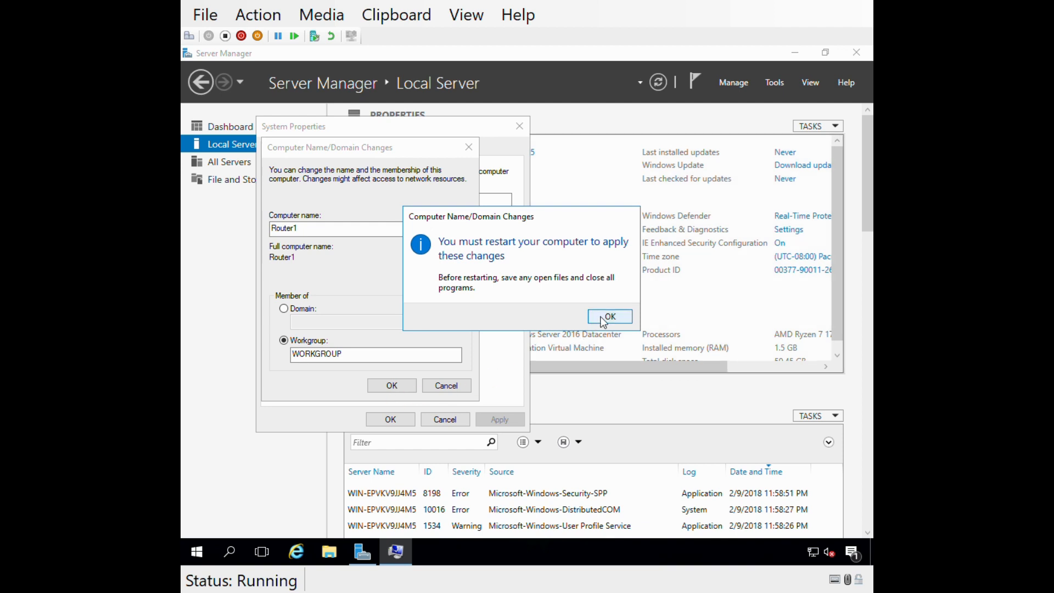
left_click(609, 317)
left_click(391, 421)
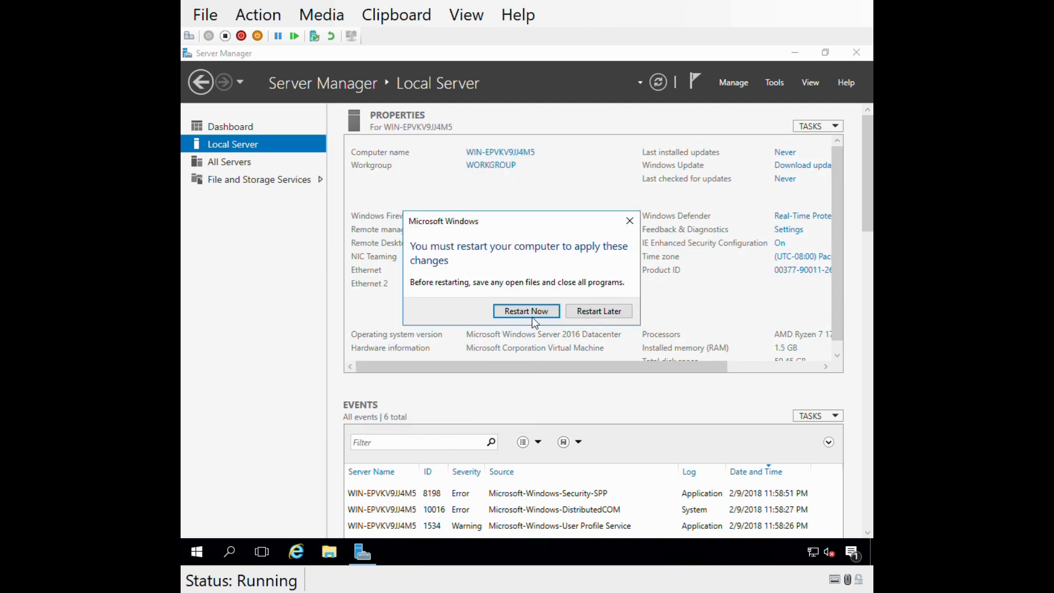
left_click(594, 319)
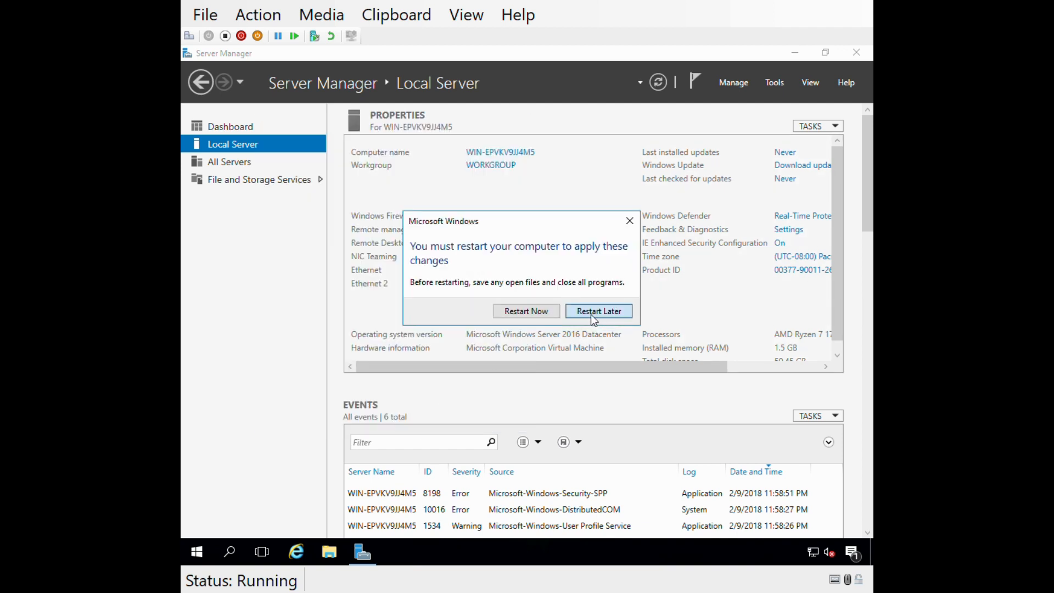
left_click(594, 320)
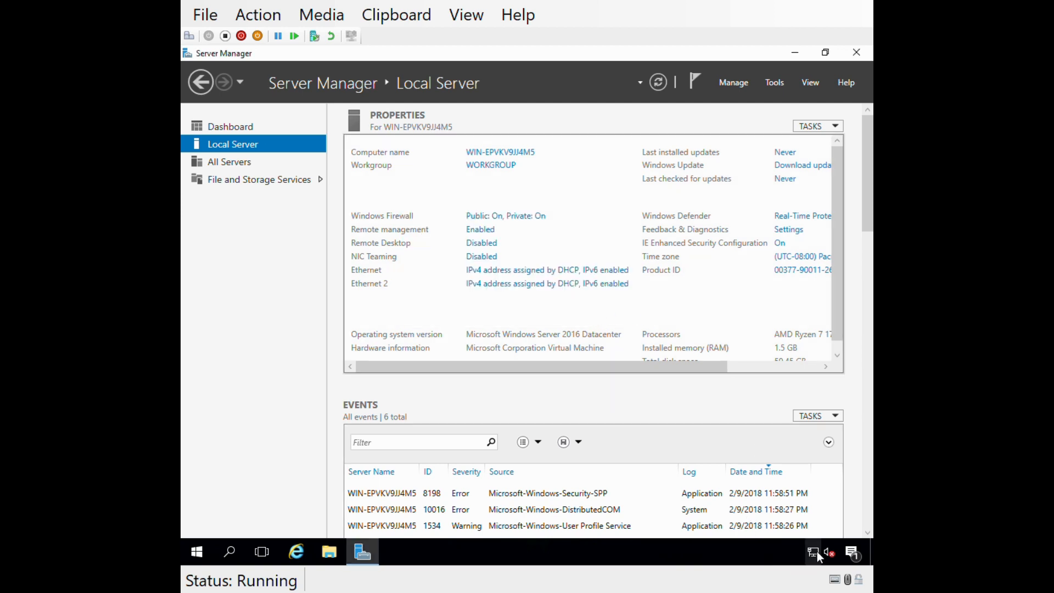
Open the adapter settings from the Network and Sharing Center, with Server Manager minimized.
right_click(818, 551)
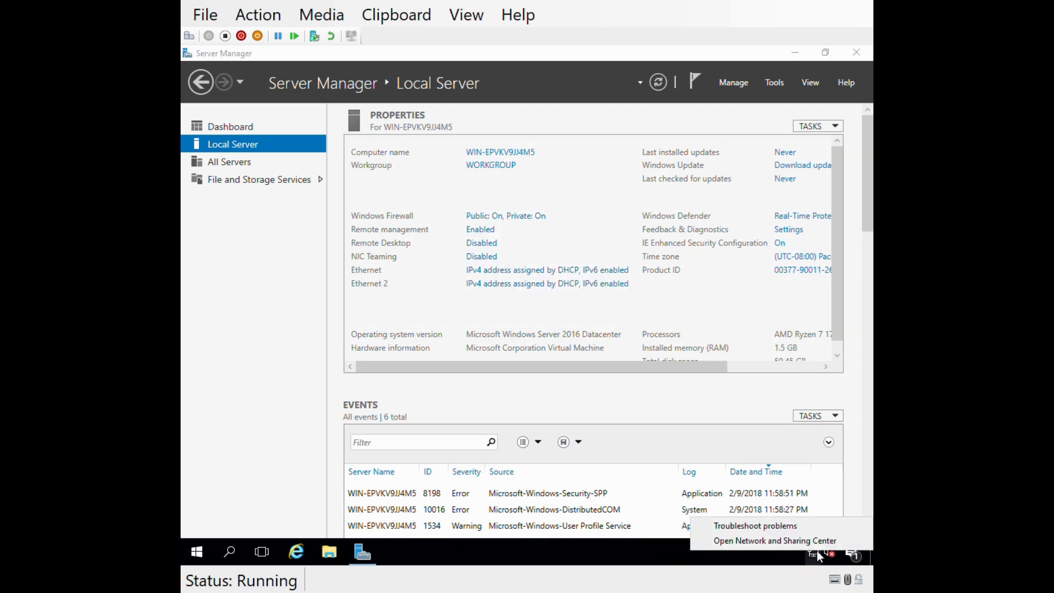
left_click(773, 541)
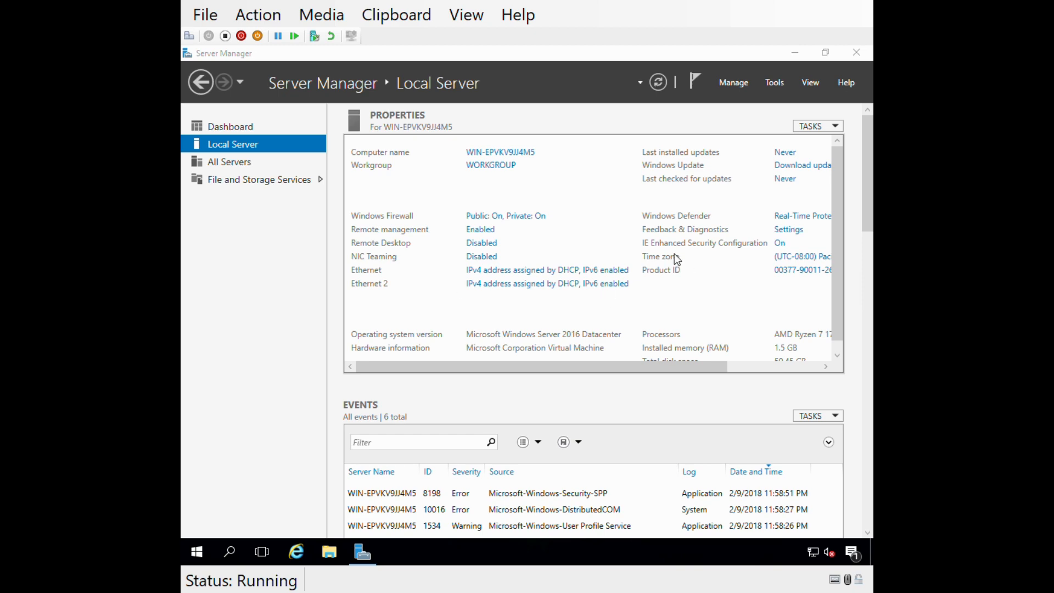
left_click(795, 53)
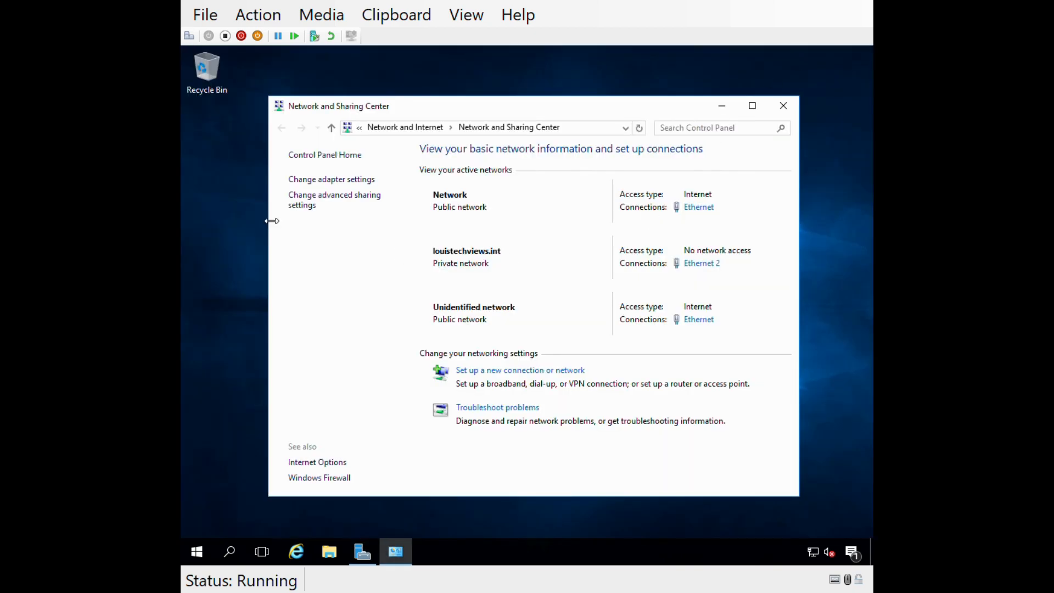
left_click(322, 182)
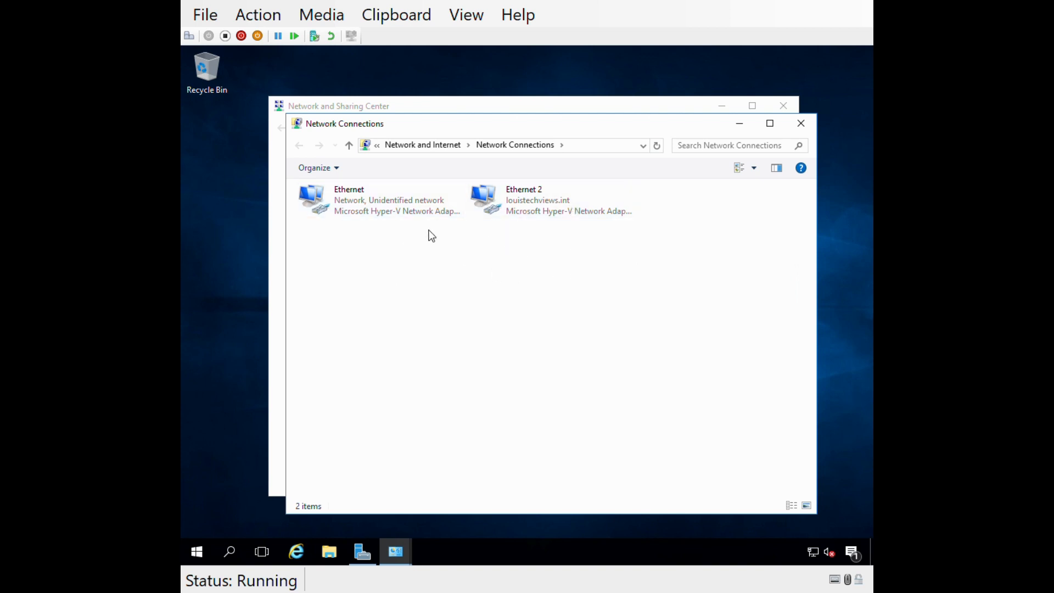
Check the IPv4 address and subnet mask in the Ethernet 2 connection details.
double_click(504, 210)
left_click(447, 290)
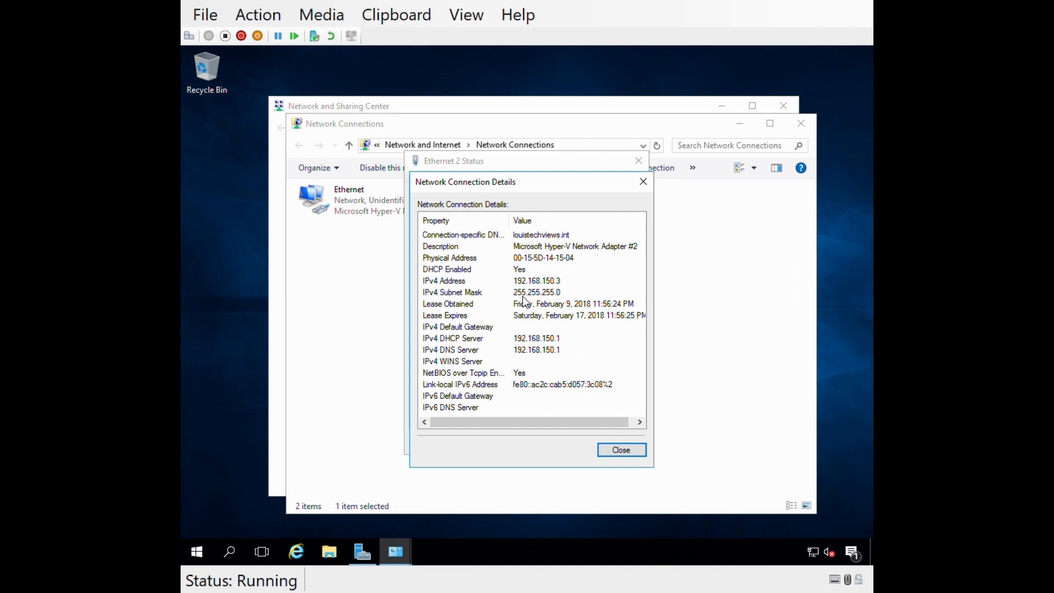
left_click(516, 282)
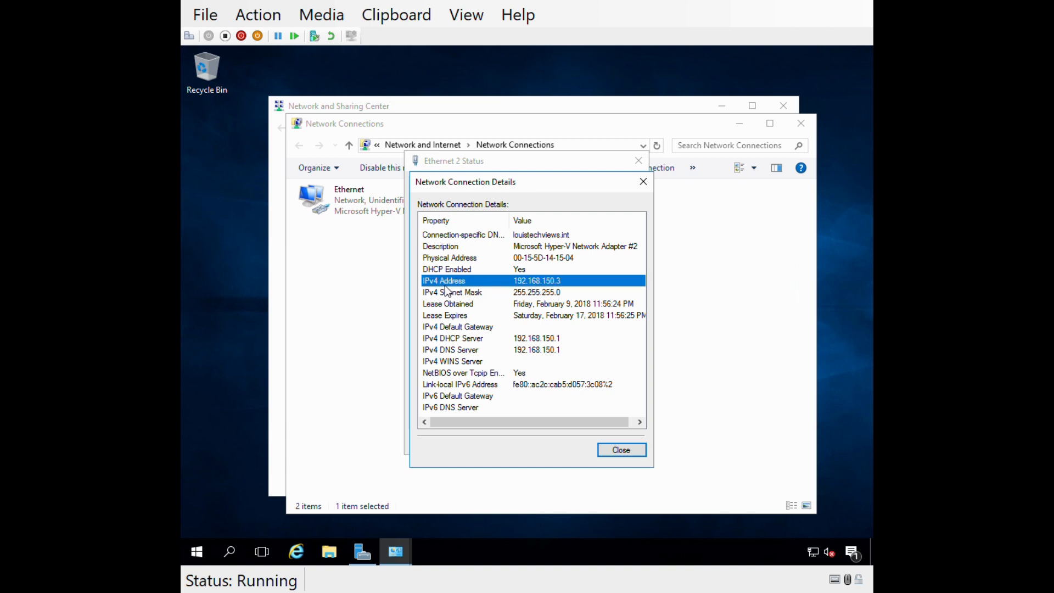
left_click(546, 291)
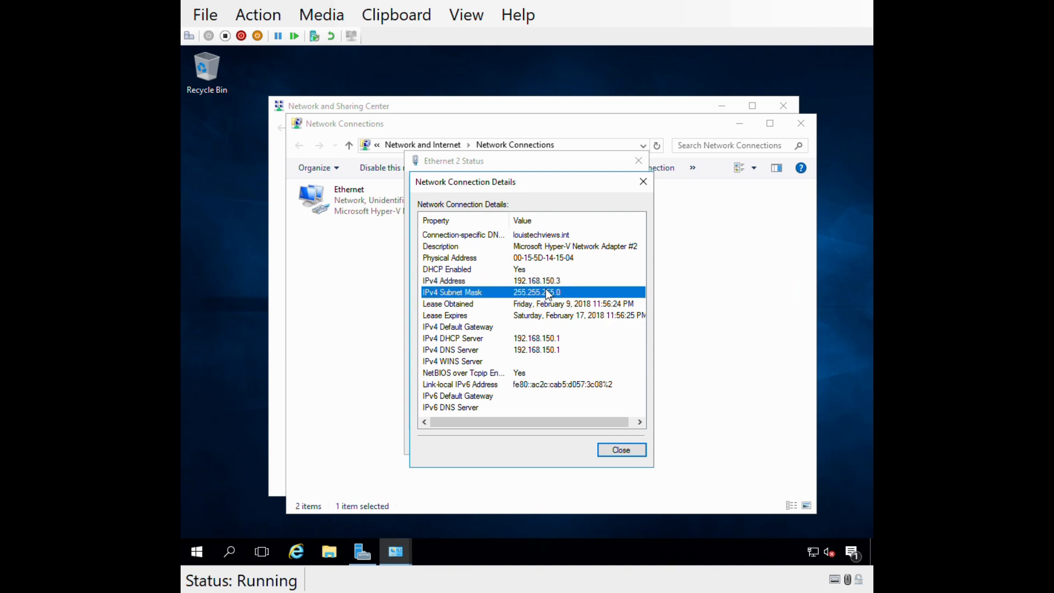
left_click(488, 282)
left_click(615, 452)
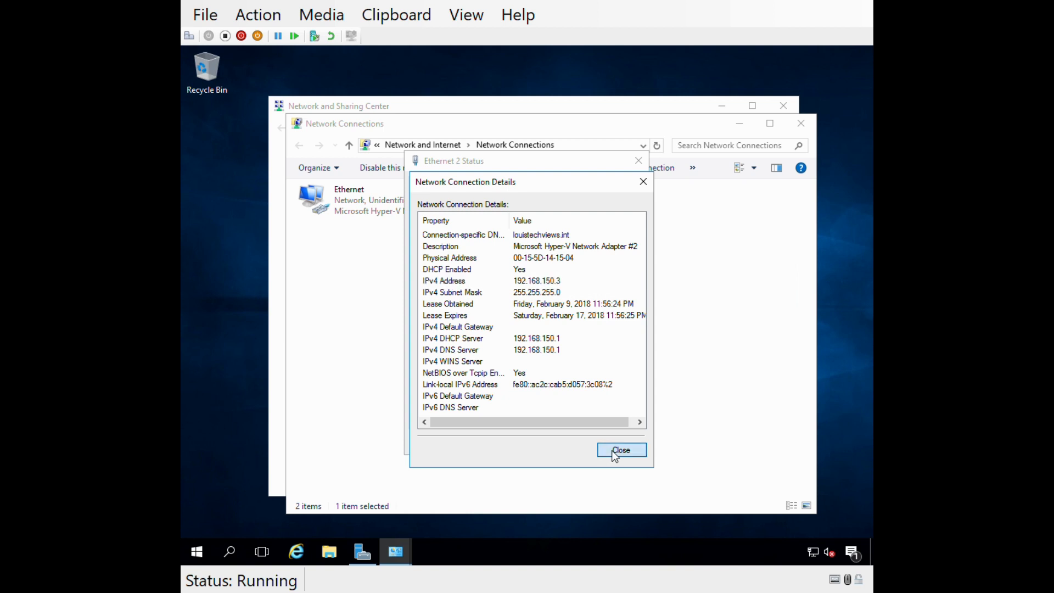
Give Ethernet 2 the static IPv4 address 192.168.150.254 with subnet mask 255.255.255.0.
left_click(451, 412)
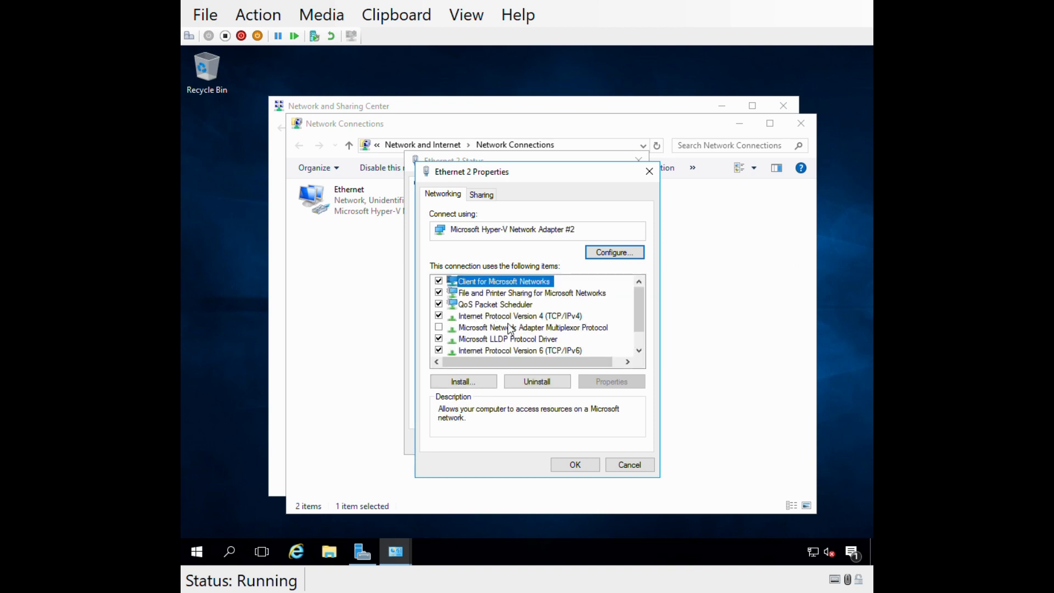
double_click(501, 317)
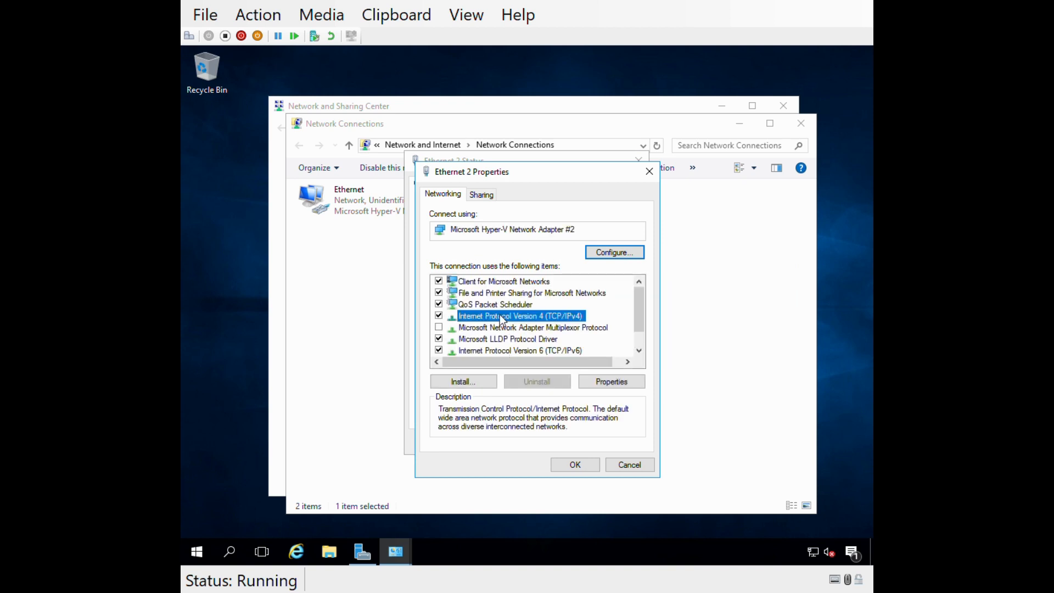
left_click(484, 321)
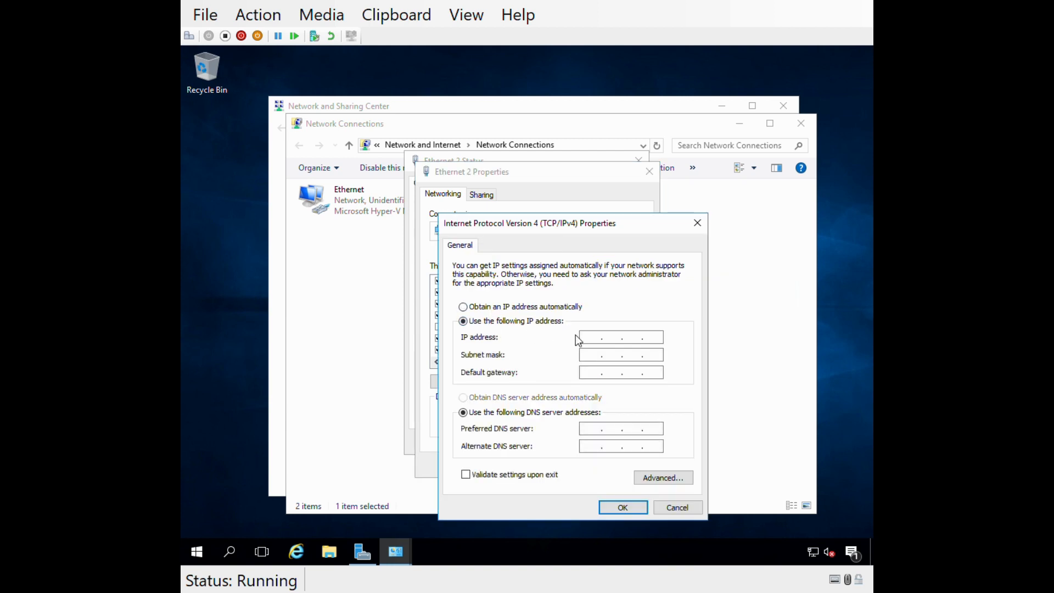
left_click(593, 337)
type("192.168.150.254")
key("Tab")
Set the preferred DNS server to 192.168.150.1 with no default gateway, and apply the Ethernet 2 settings.
key("Tab")
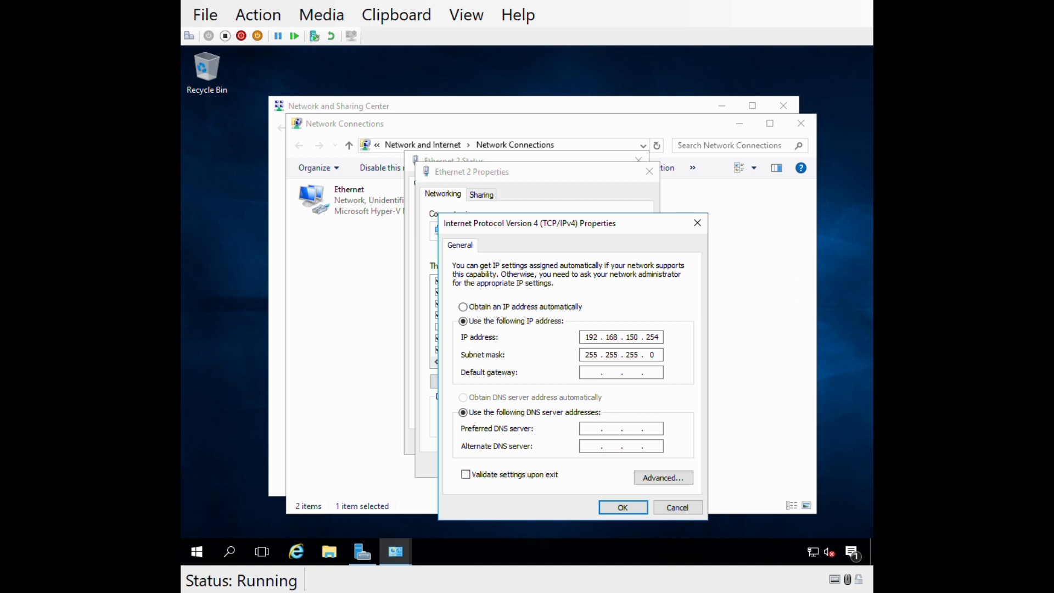
key("Tab")
key("Tab")
type("192 . 168 . 150 . 1")
left_click(614, 508)
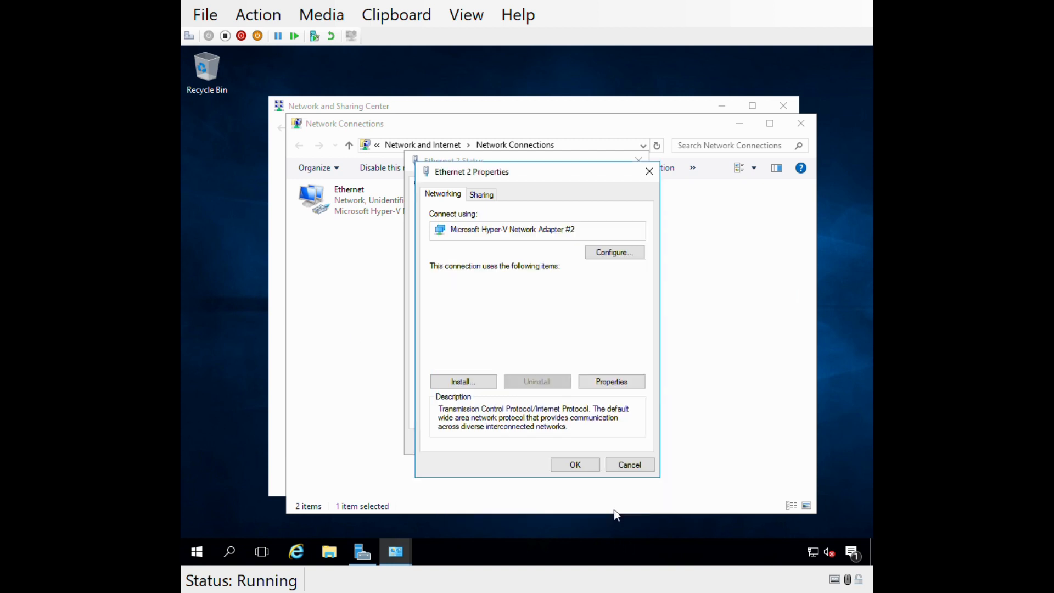
left_click(576, 464)
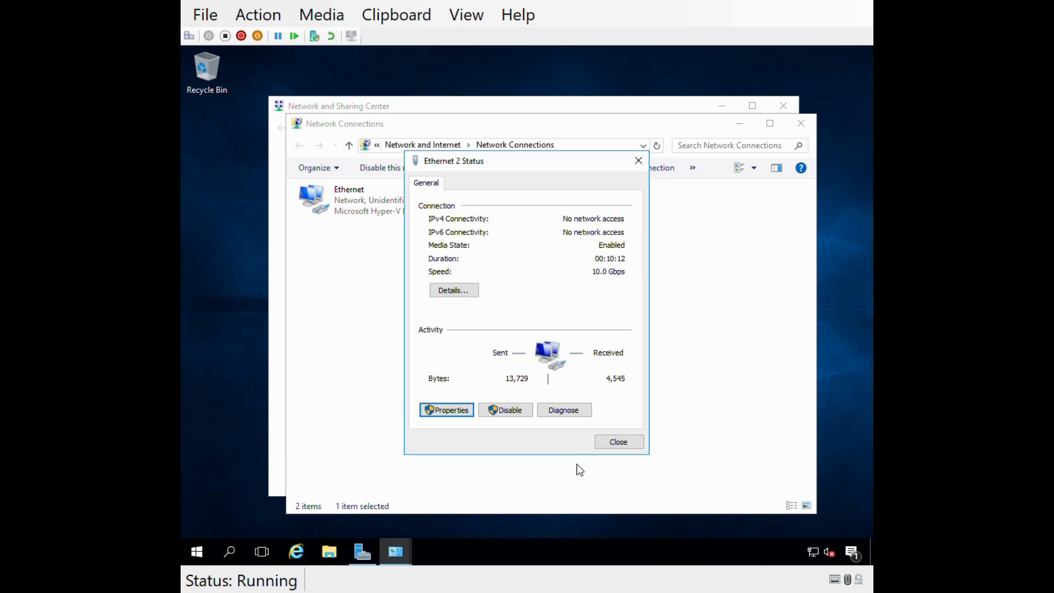
left_click(617, 441)
right_click(529, 205)
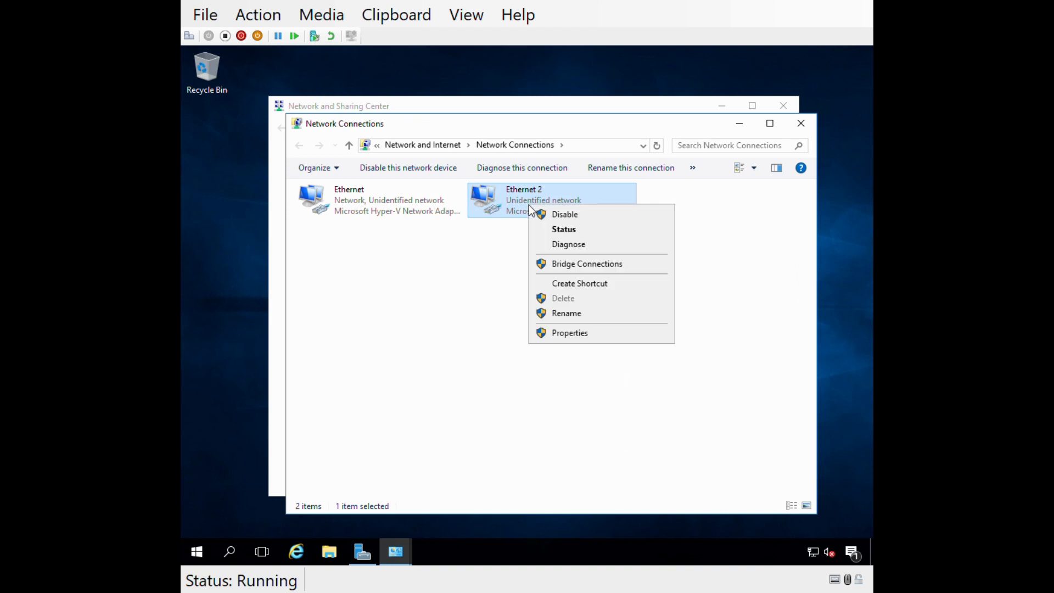
left_click(571, 314)
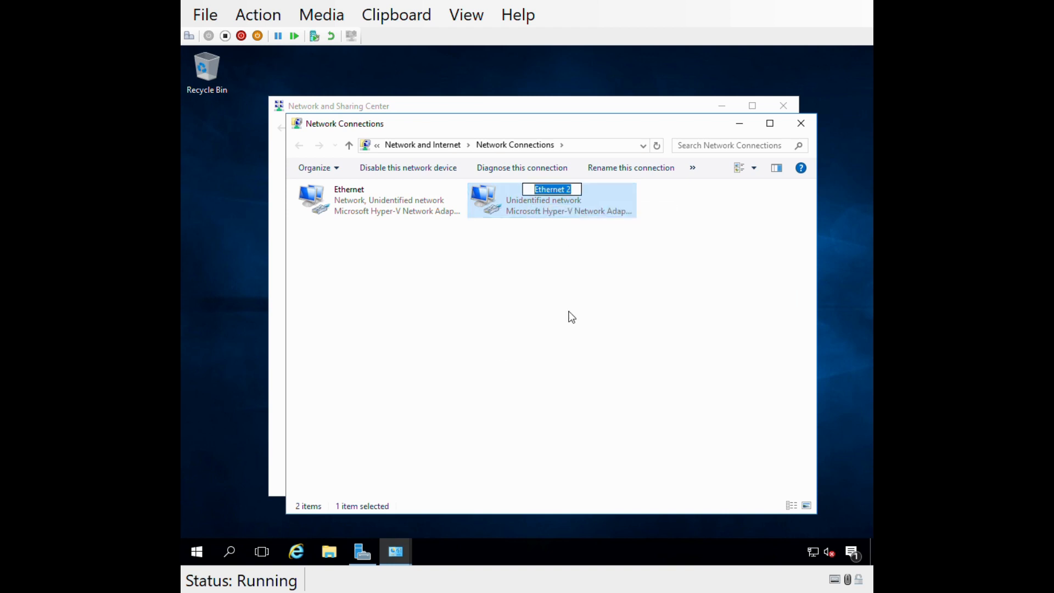
key("Return")
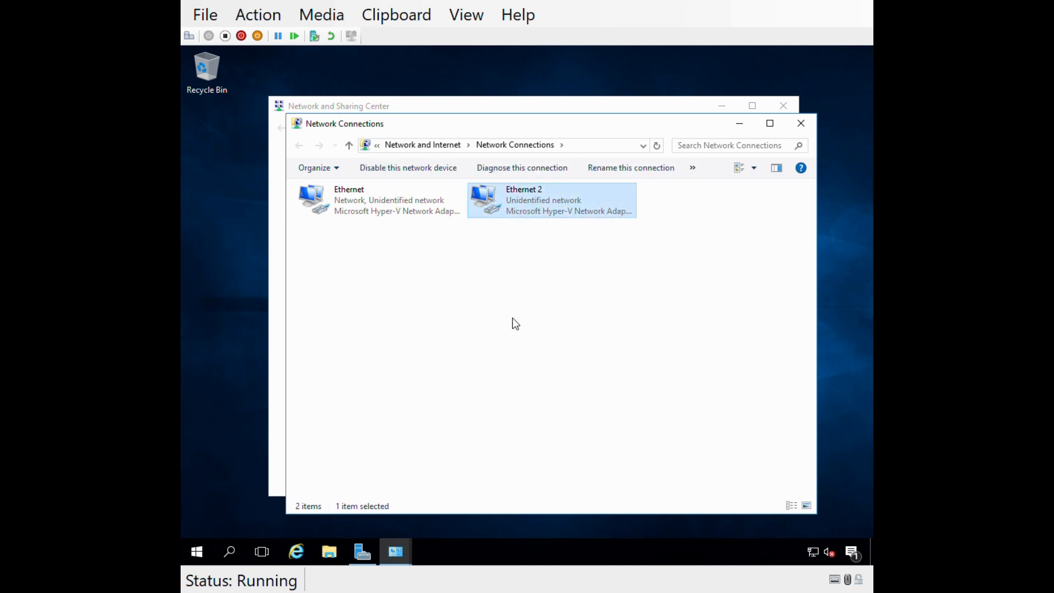
Review the Ethernet 2 connection details to verify the static address and DNS server.
double_click(516, 214)
left_click(453, 294)
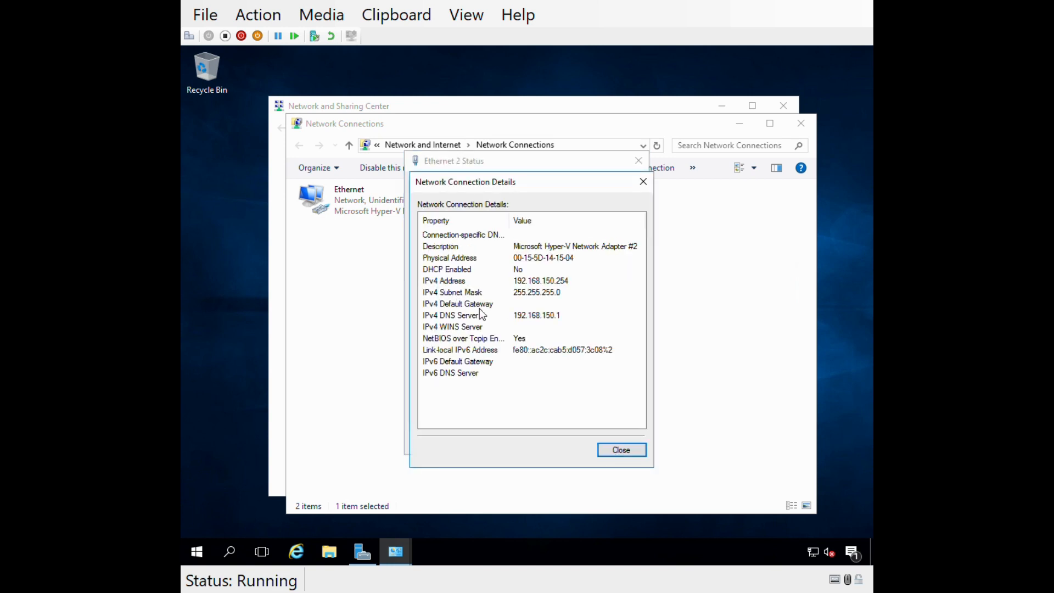
left_click(625, 450)
left_click(617, 444)
Rename the Ethernet 2 network connection as Internal-Network.
right_click(511, 196)
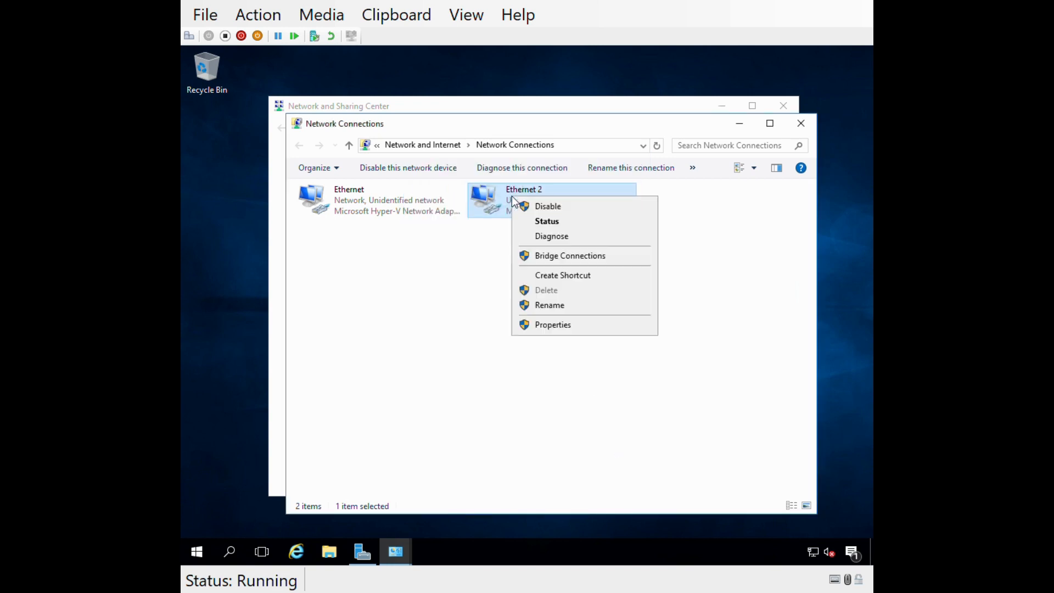
left_click(543, 306)
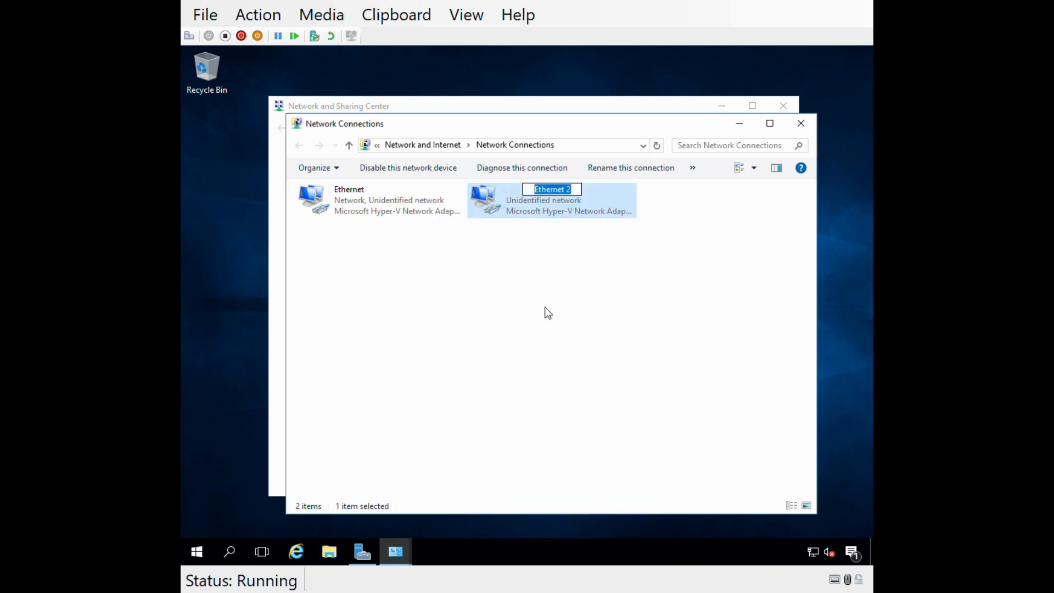
type("Internal-Network")
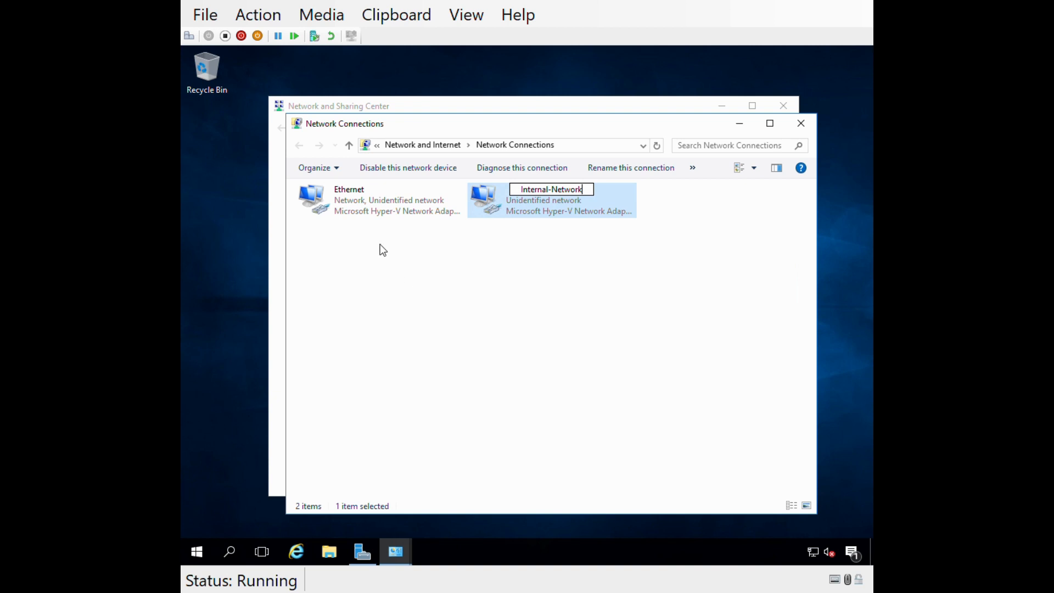
left_click(385, 278)
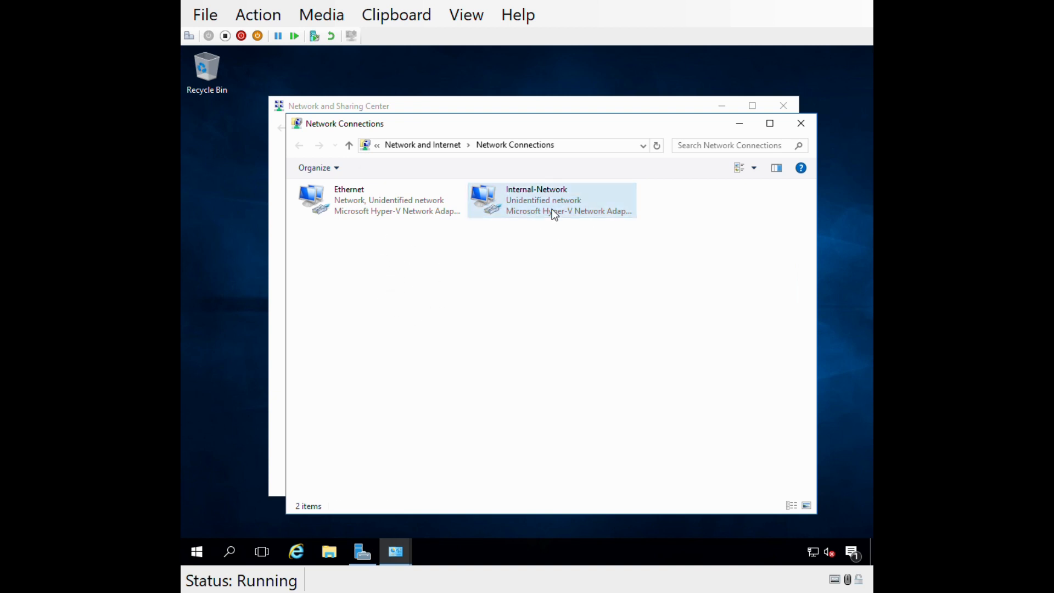
Review the connection details of the Ethernet adapter, including its IPv4 address, gateways, DHCP and DNS servers.
left_click(347, 199)
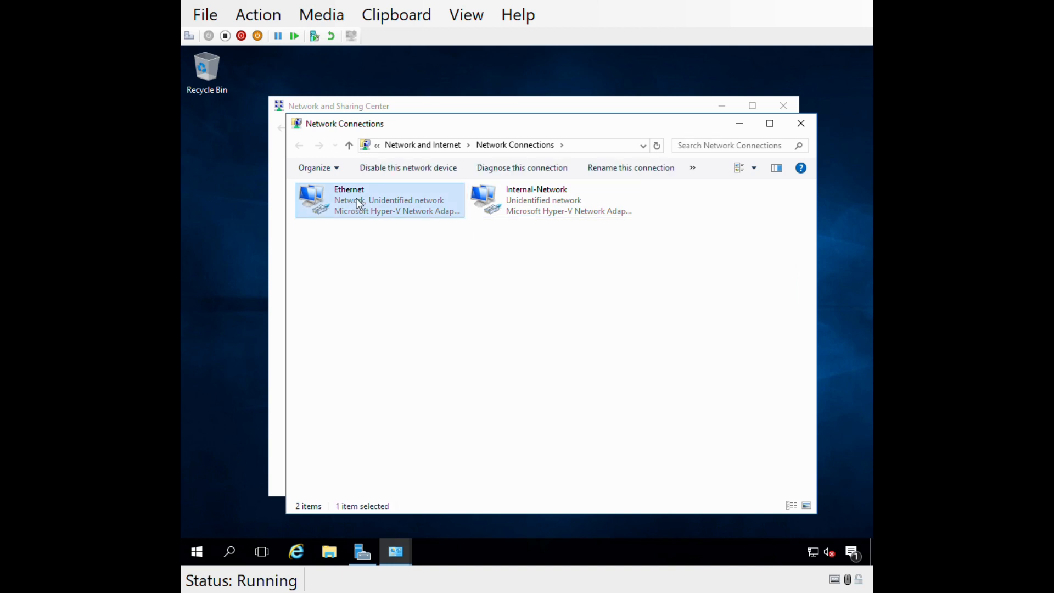
double_click(357, 200)
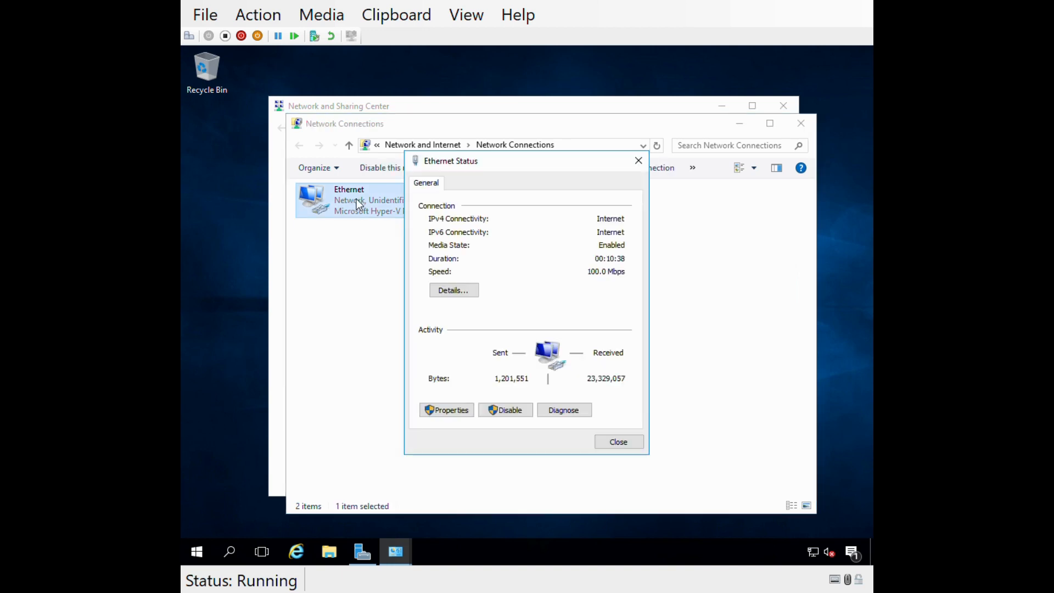
left_click(457, 293)
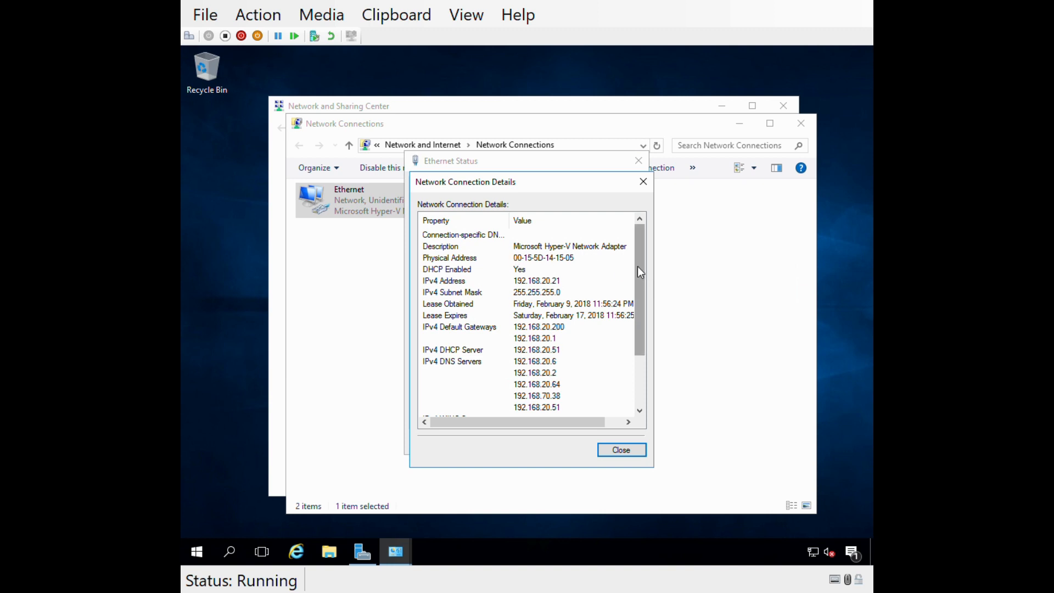
left_click_drag(638, 266, 637, 244)
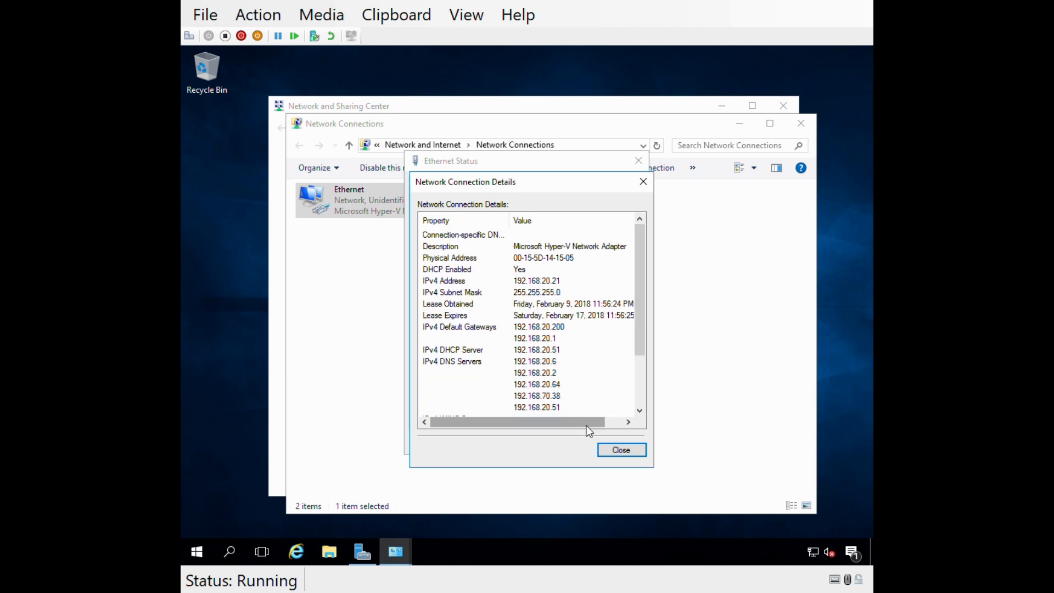
left_click(611, 451)
left_click(615, 442)
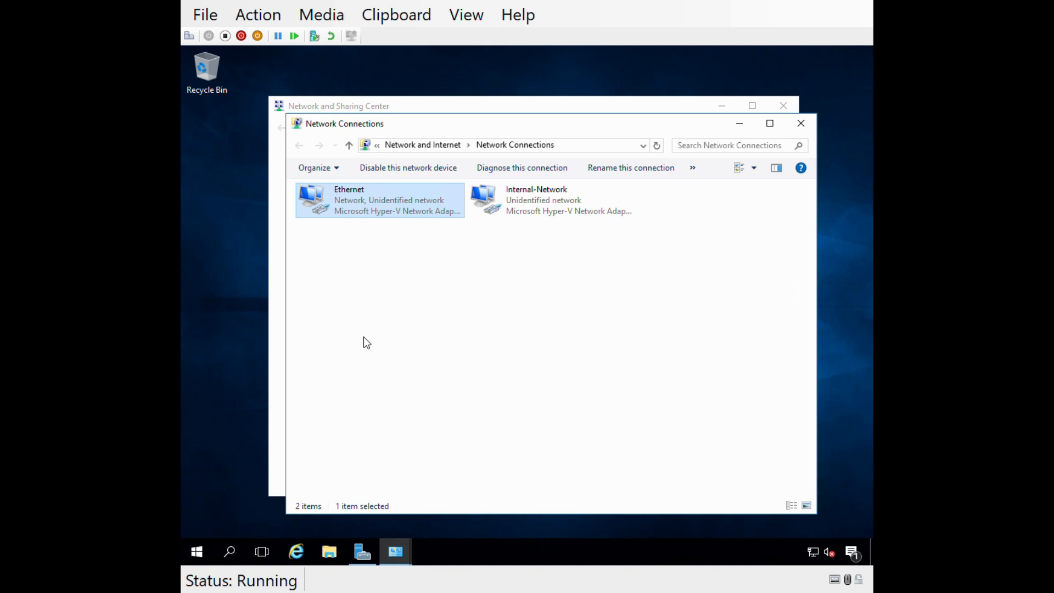
Rename the Ethernet network connection as Internet-Network and close the Network Connections window.
right_click(325, 213)
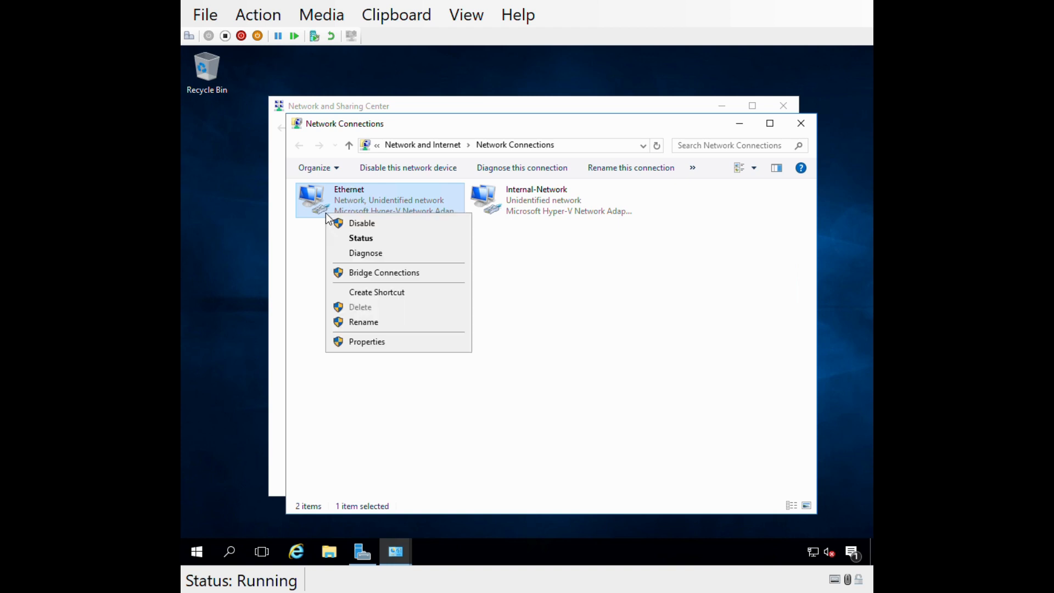
left_click(352, 323)
type("Inte")
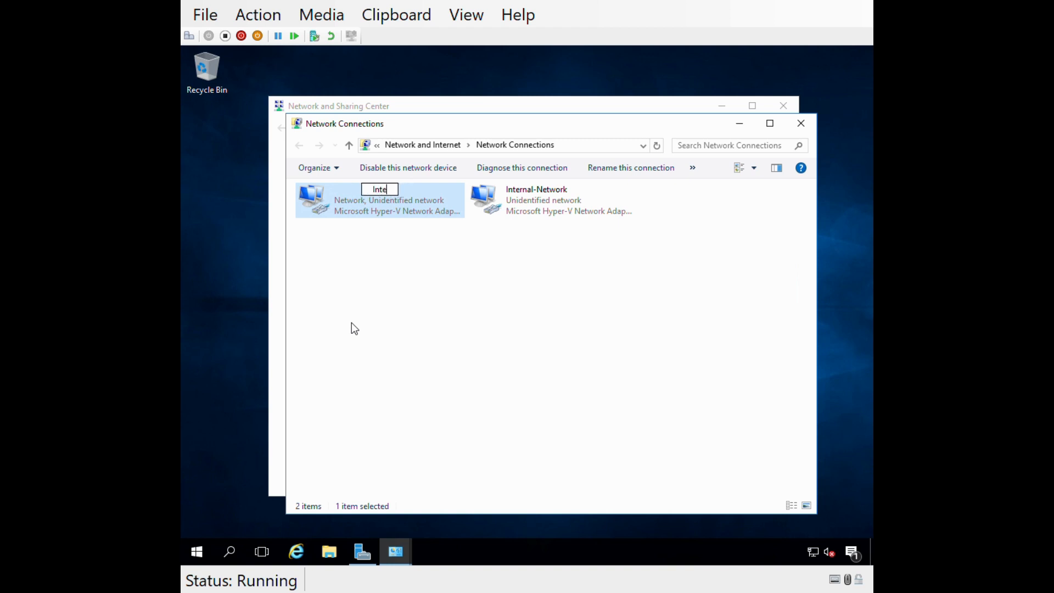
type("rnet-Network")
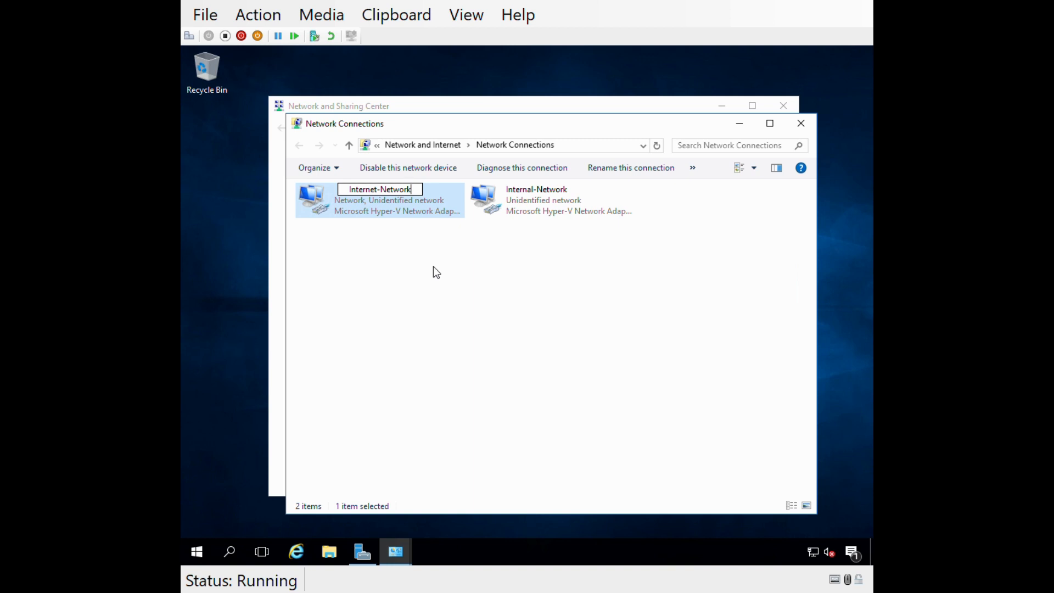
key("Return")
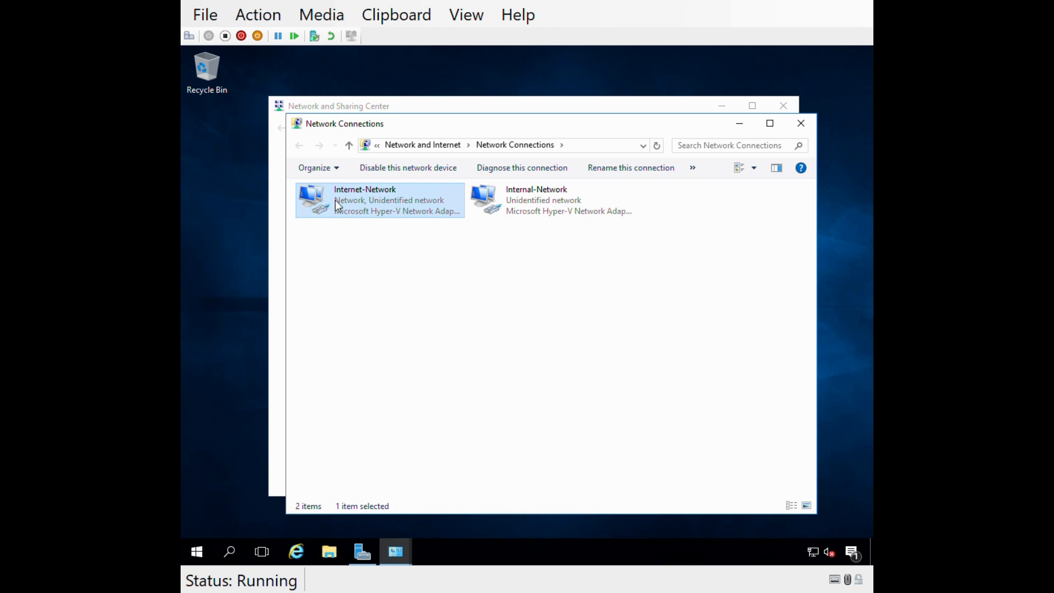
left_click(336, 285)
left_click(802, 124)
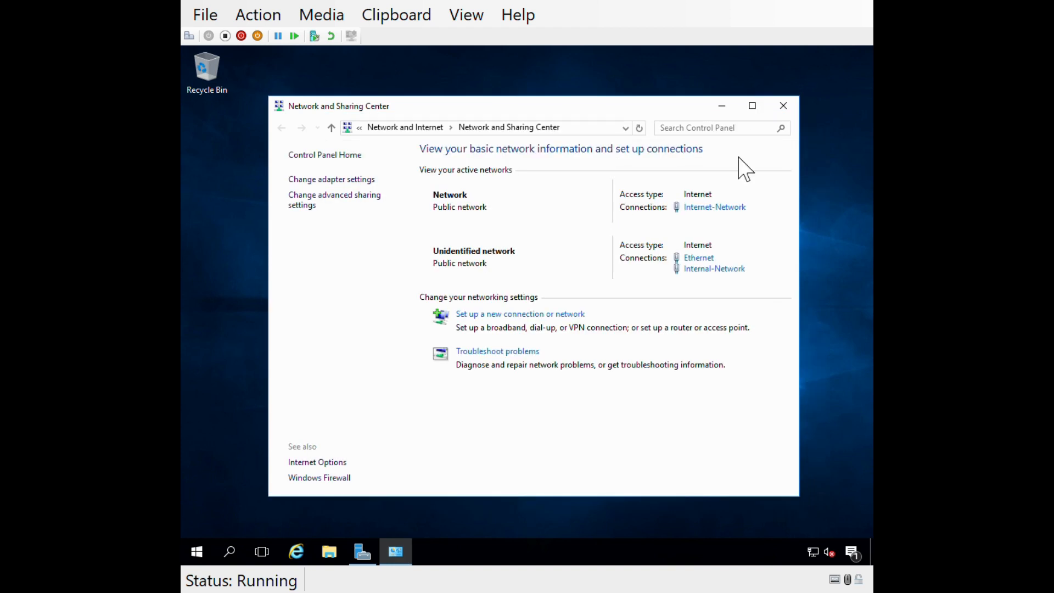
Restart the server, giving Other (Planned) as the reason.
left_click(361, 554)
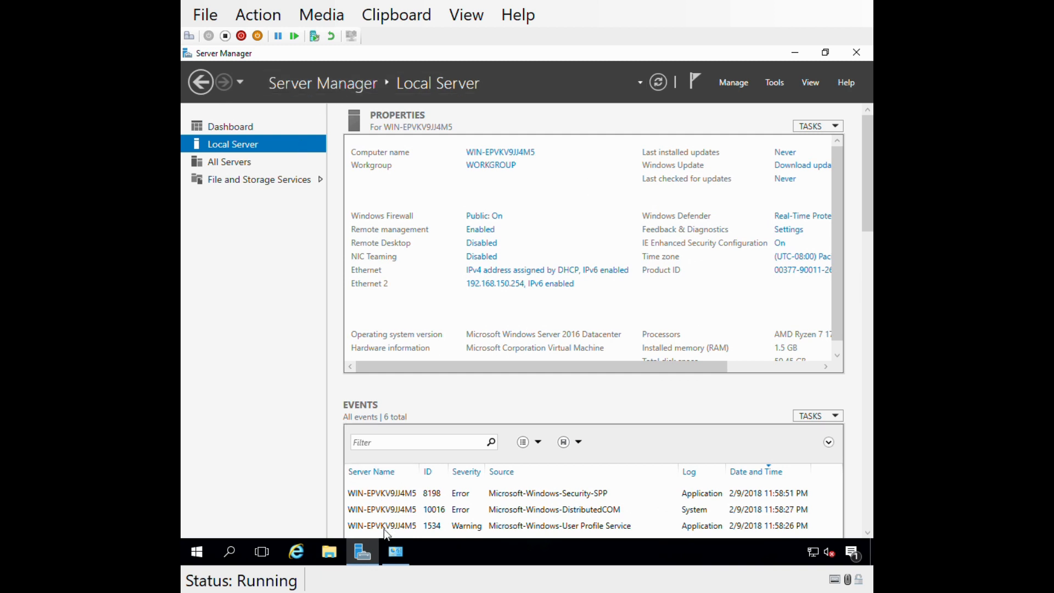
left_click(198, 551)
right_click(199, 551)
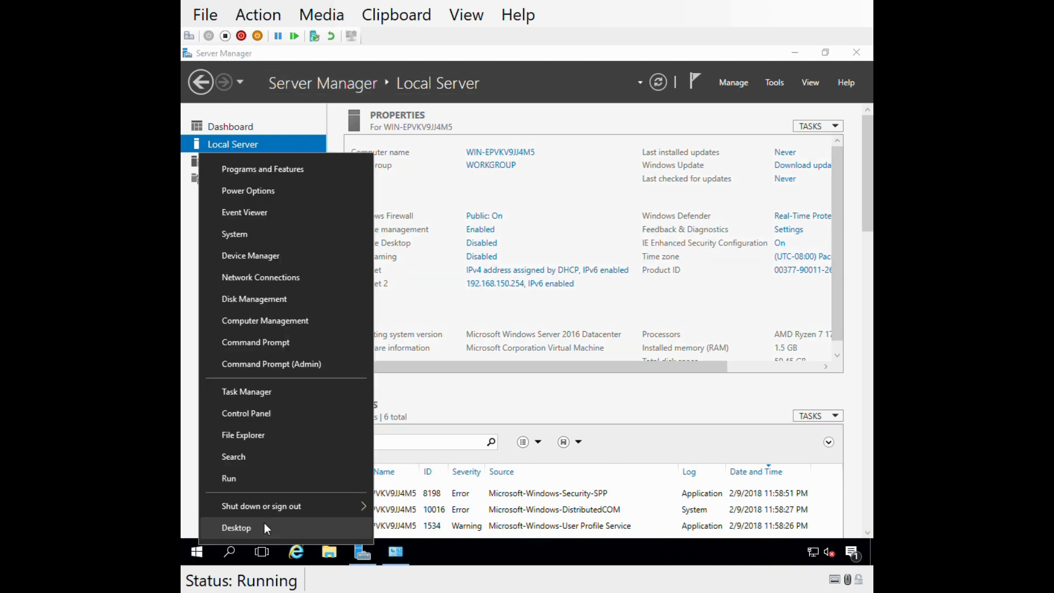
mouse_move(305, 504)
left_click(435, 501)
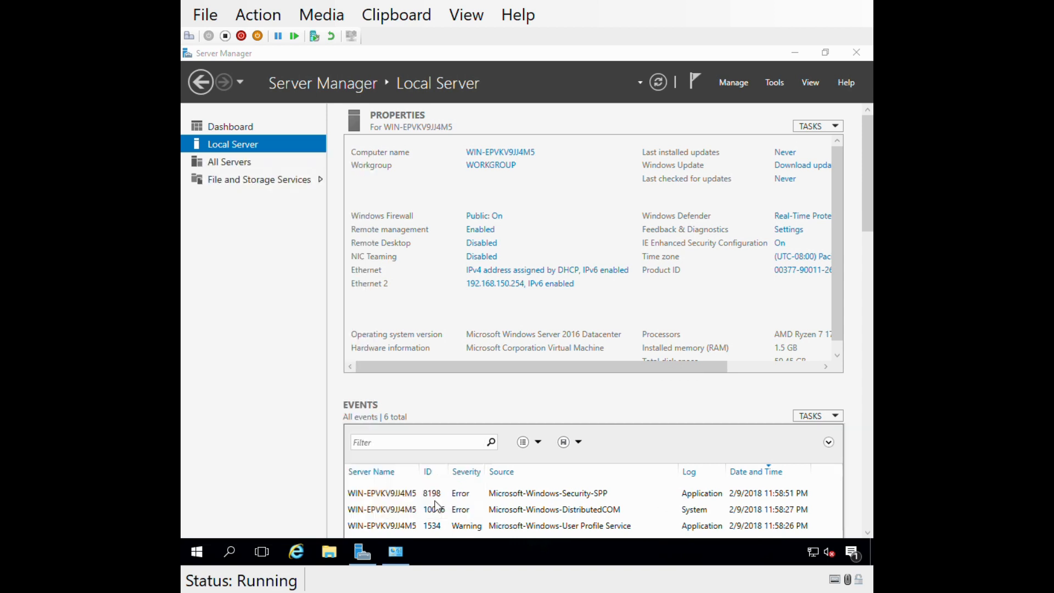
left_click(269, 492)
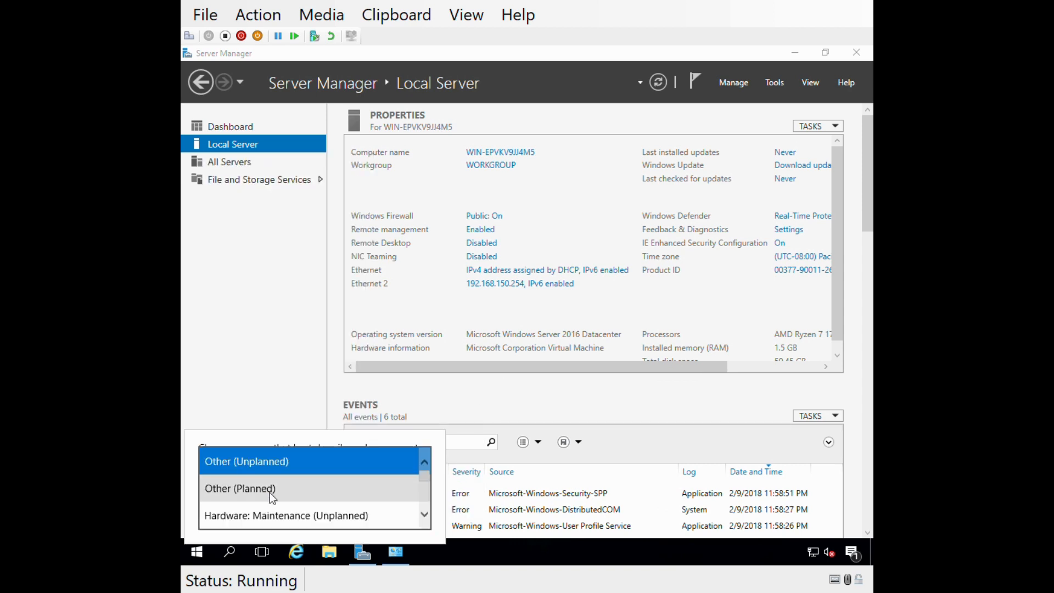
left_click(242, 488)
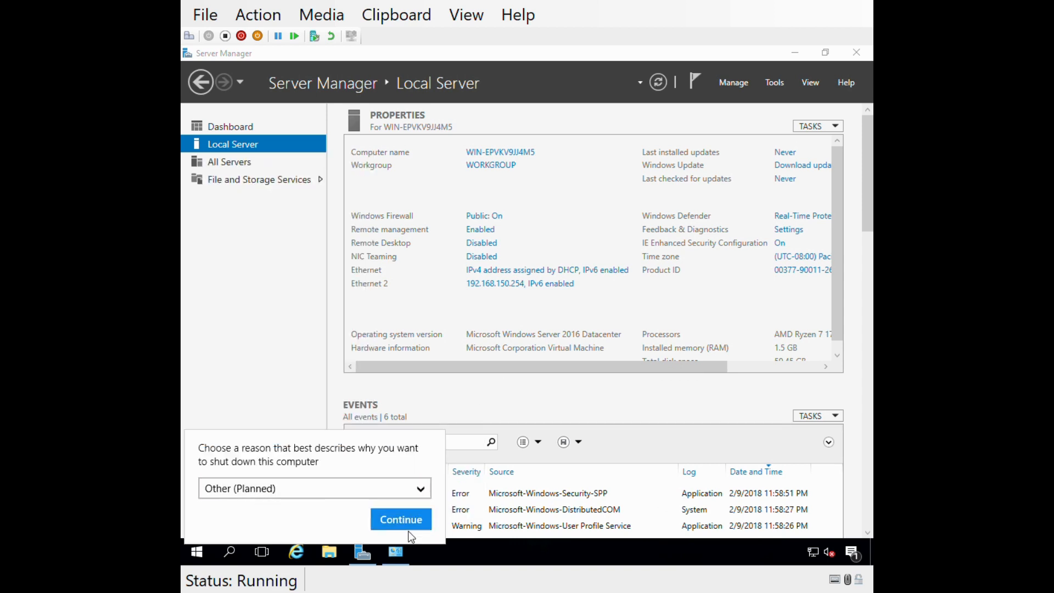
left_click(400, 518)
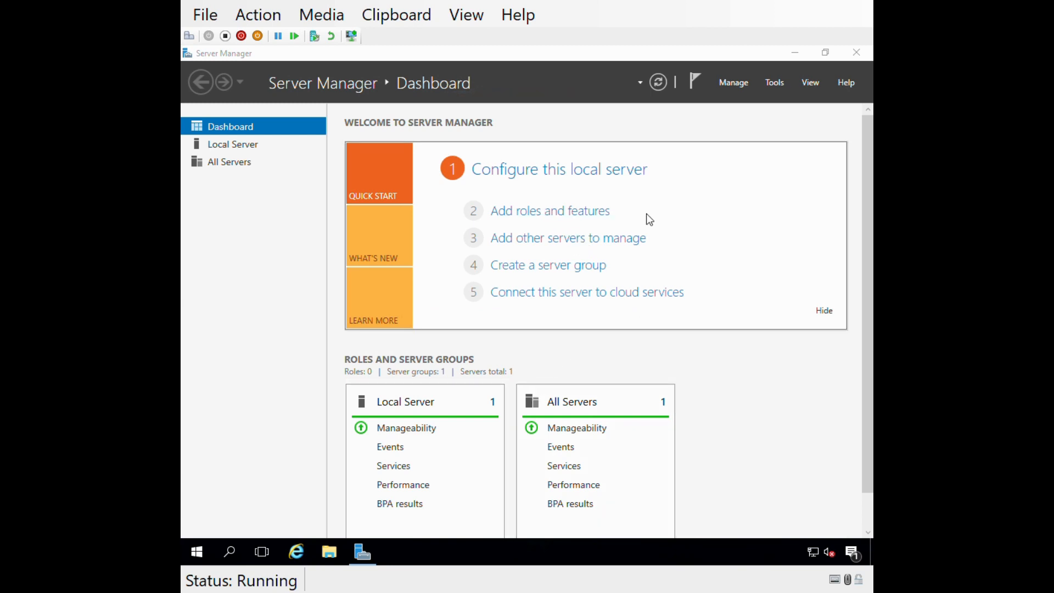
Start adding roles and features with a role-based or feature-based installation on the destination server Router1.
left_click(553, 220)
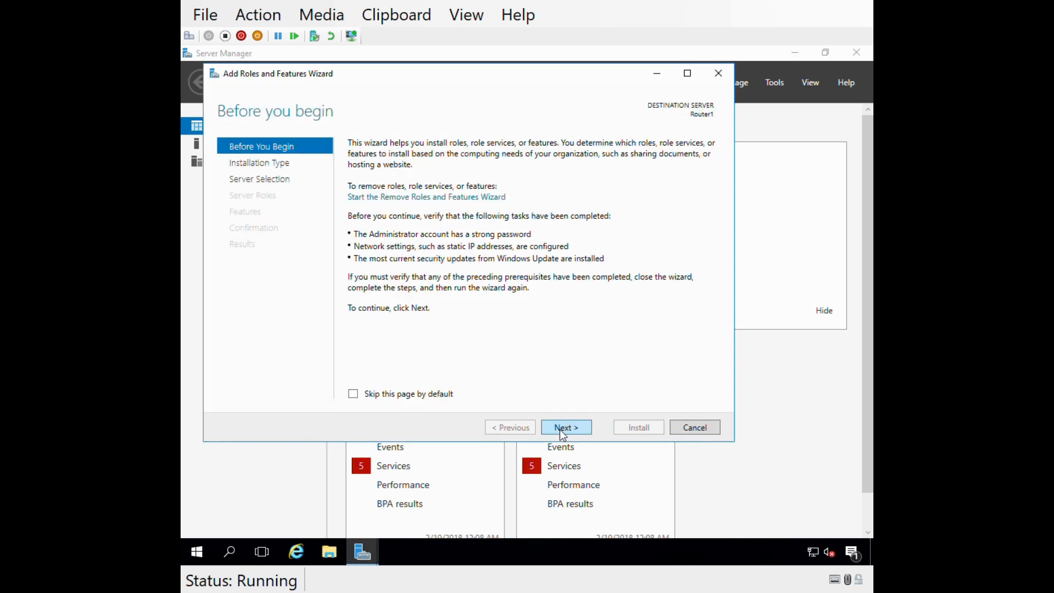
left_click(563, 432)
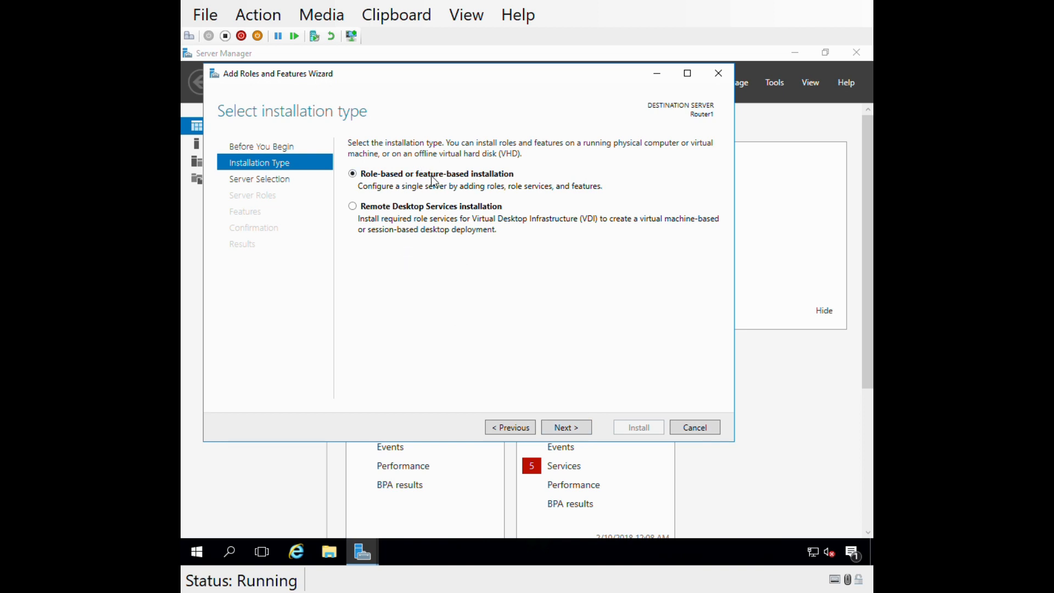
left_click(562, 429)
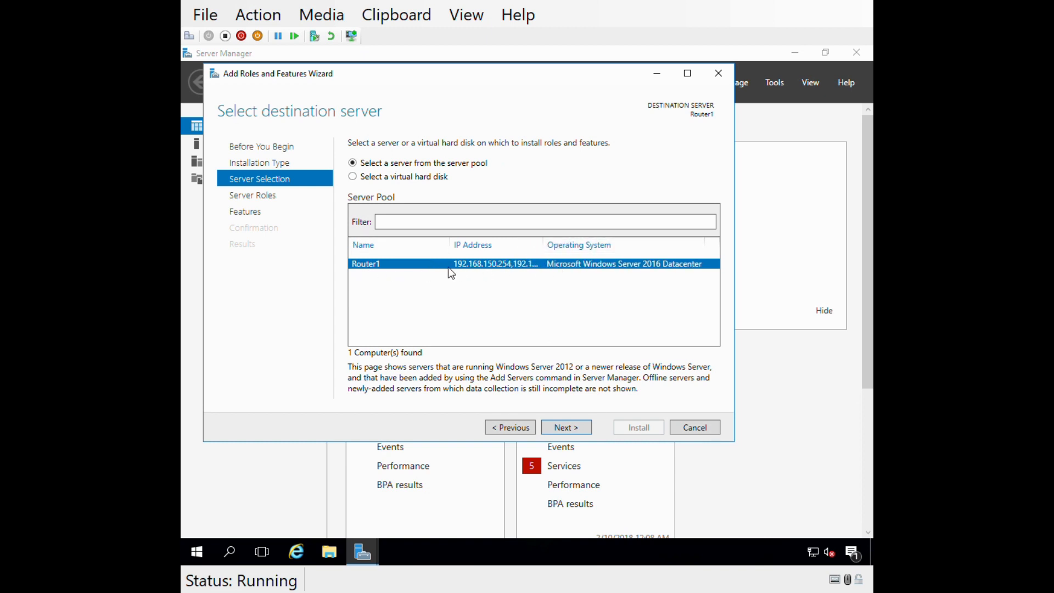
left_click_drag(543, 245, 586, 252)
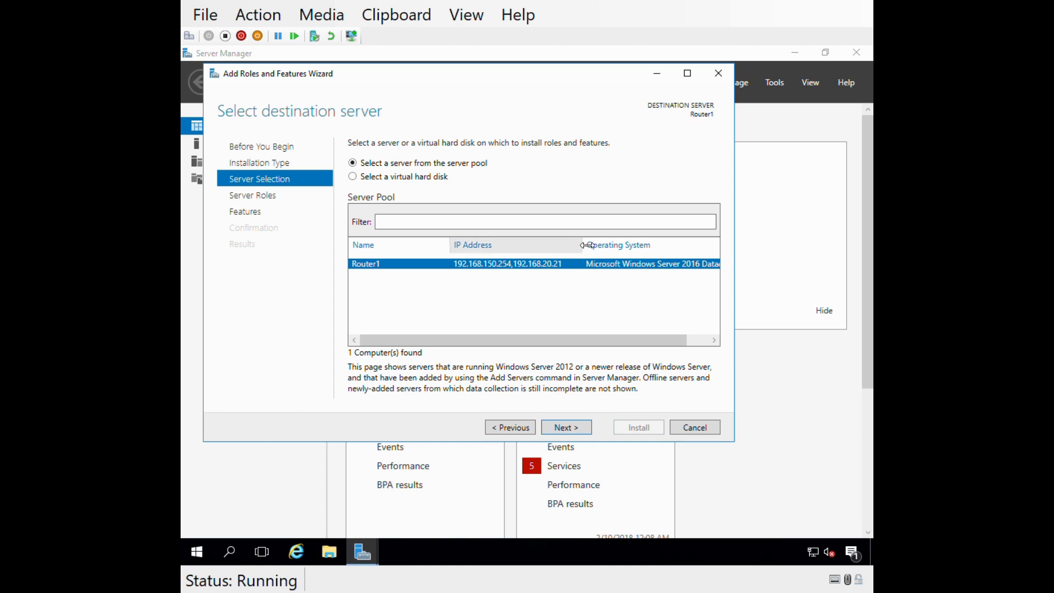
left_click_drag(582, 245, 571, 245)
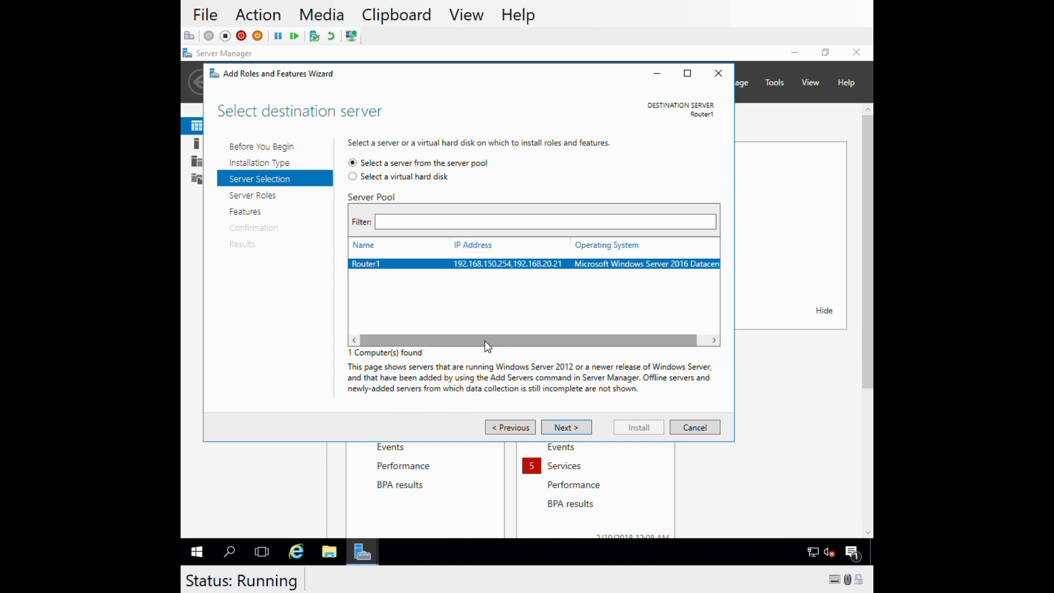
mouse_move(486, 341)
left_mouse_down()
mouse_move(519, 338)
mouse_move(472, 345)
left_mouse_up()
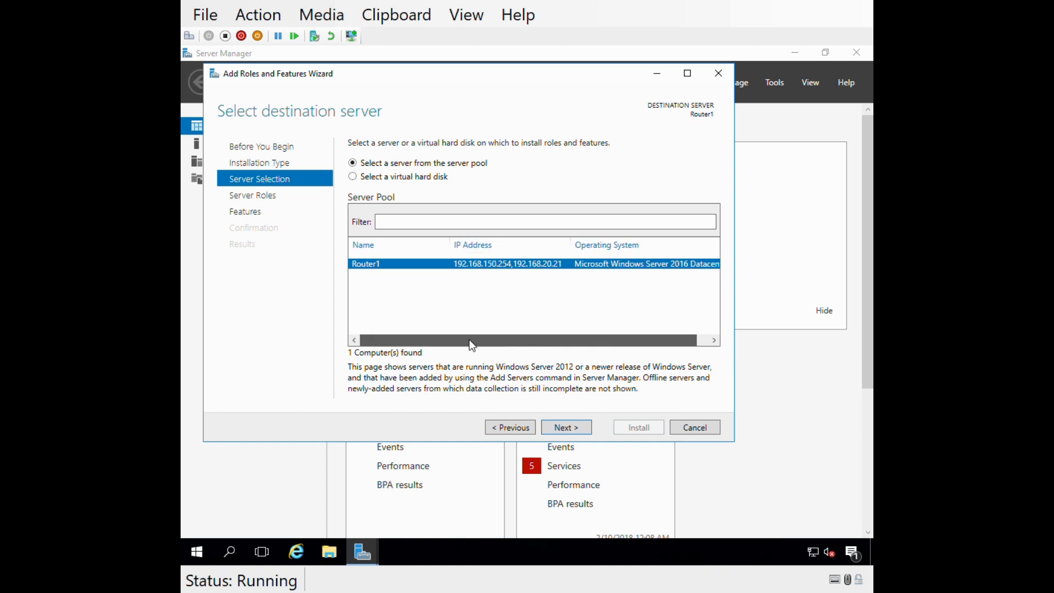
left_click(572, 424)
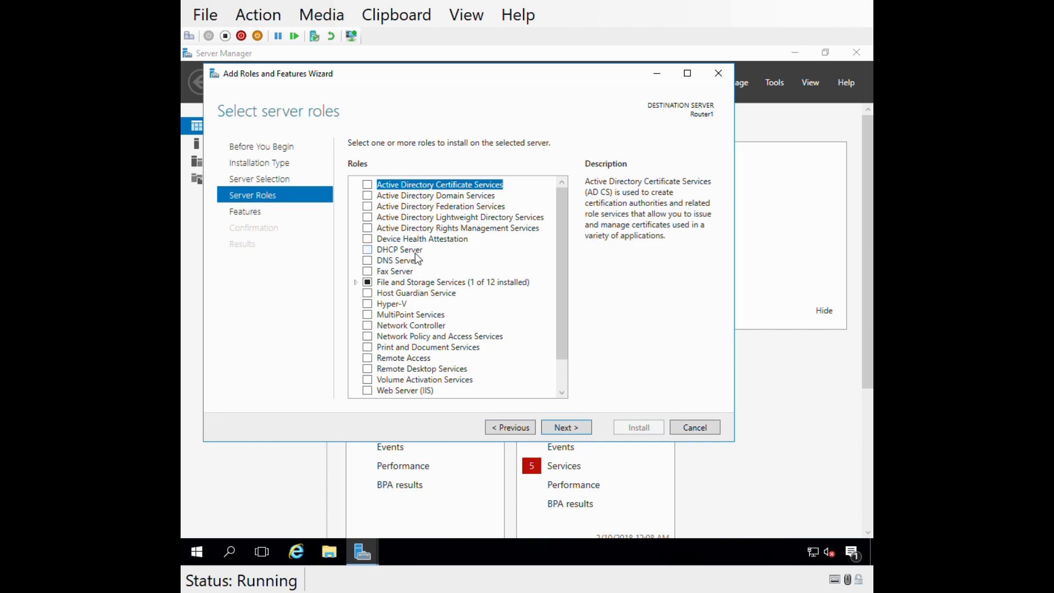
Select the Remote Access server role for installation and continue to the features selection.
scroll(369, 277, "down", 1)
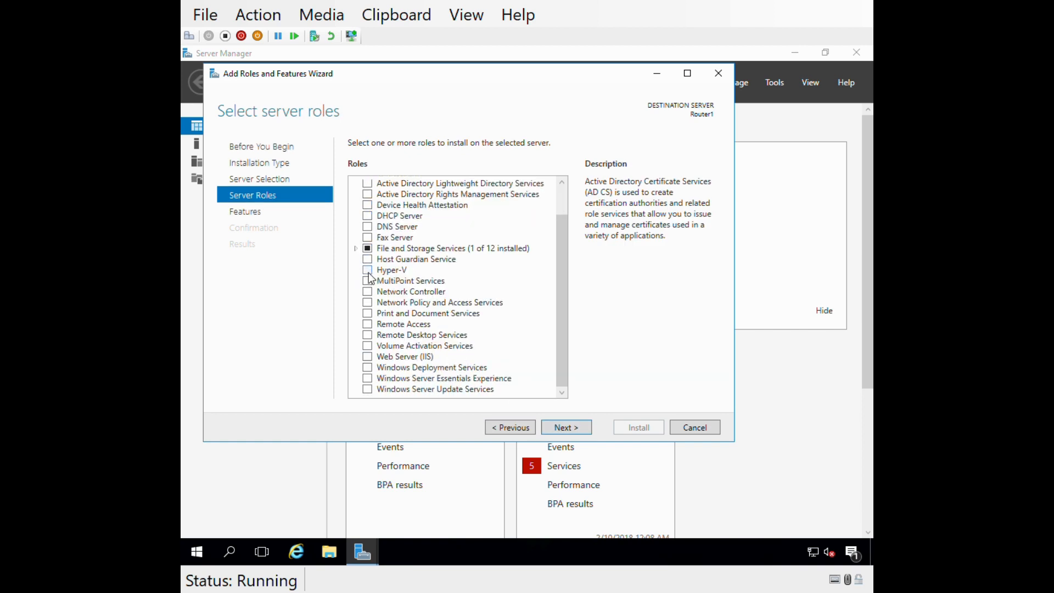
left_click(368, 324)
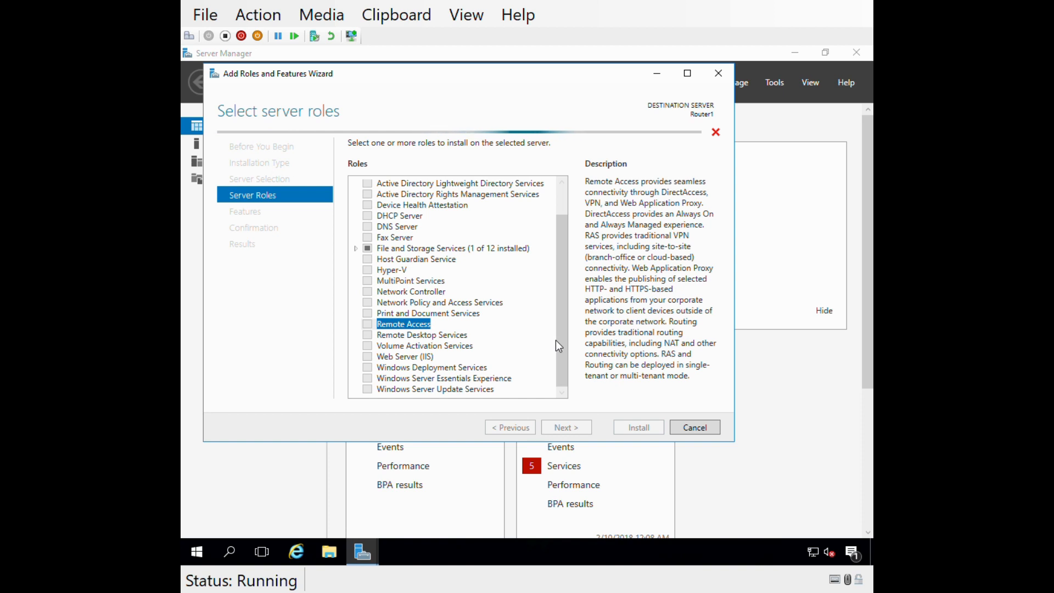
left_click(394, 304)
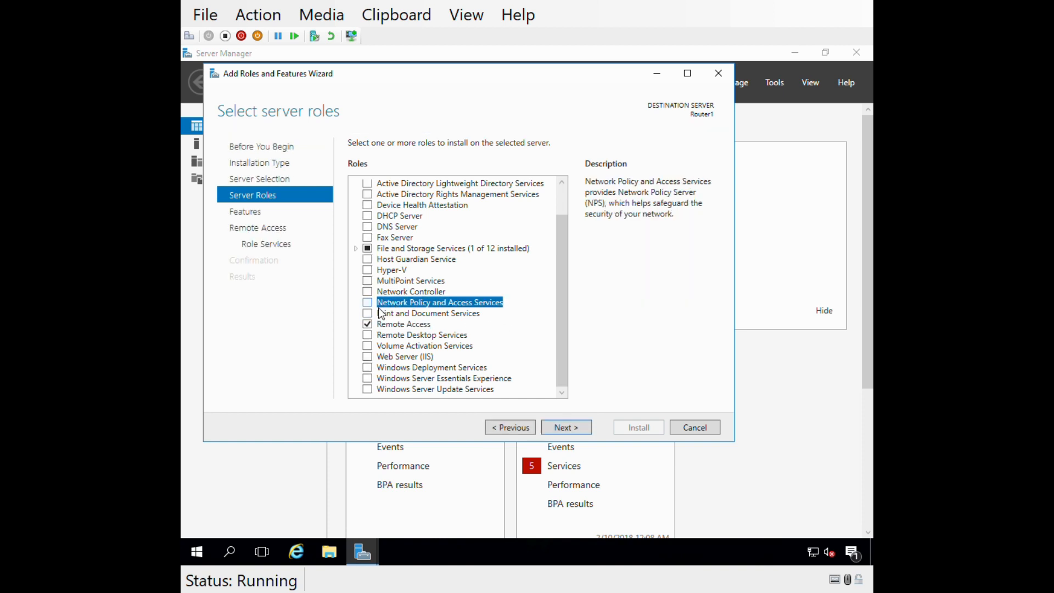
left_click(389, 326)
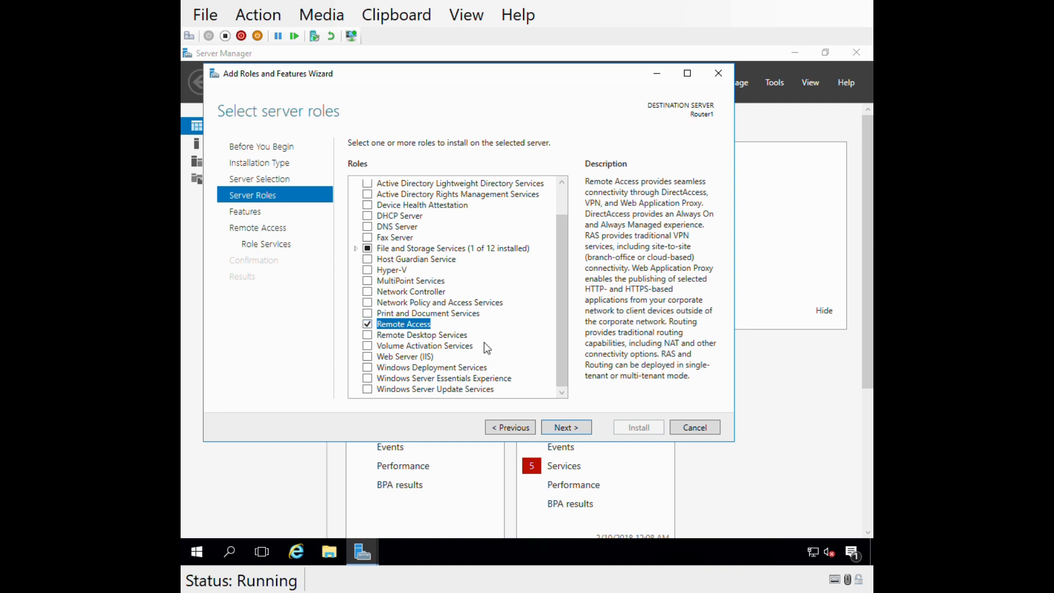
left_click(562, 435)
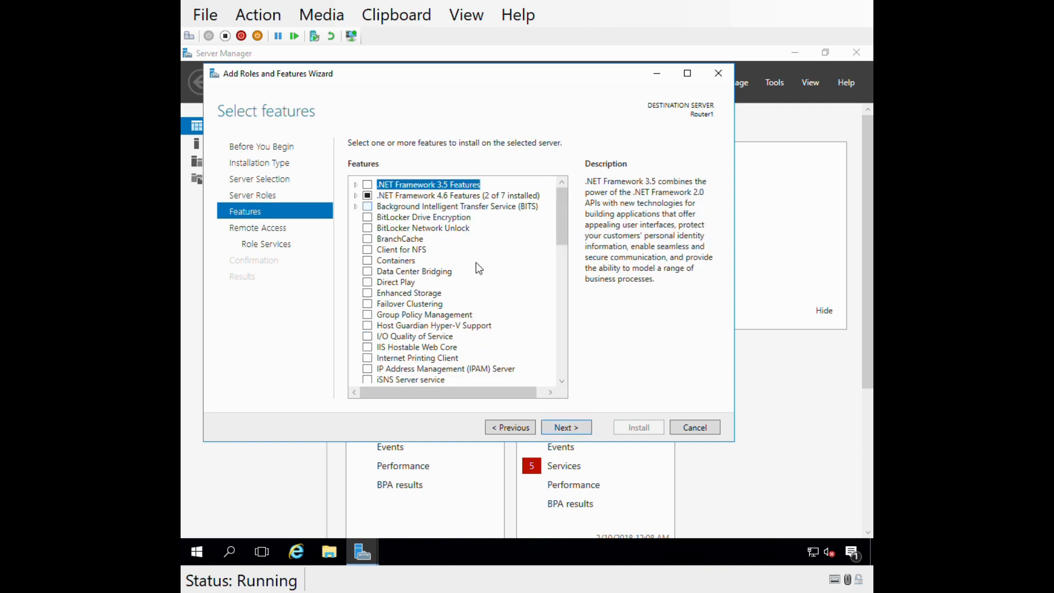
Keep the default features and select the Routing role service for Remote Access, adding its required features and management tools.
left_click(567, 434)
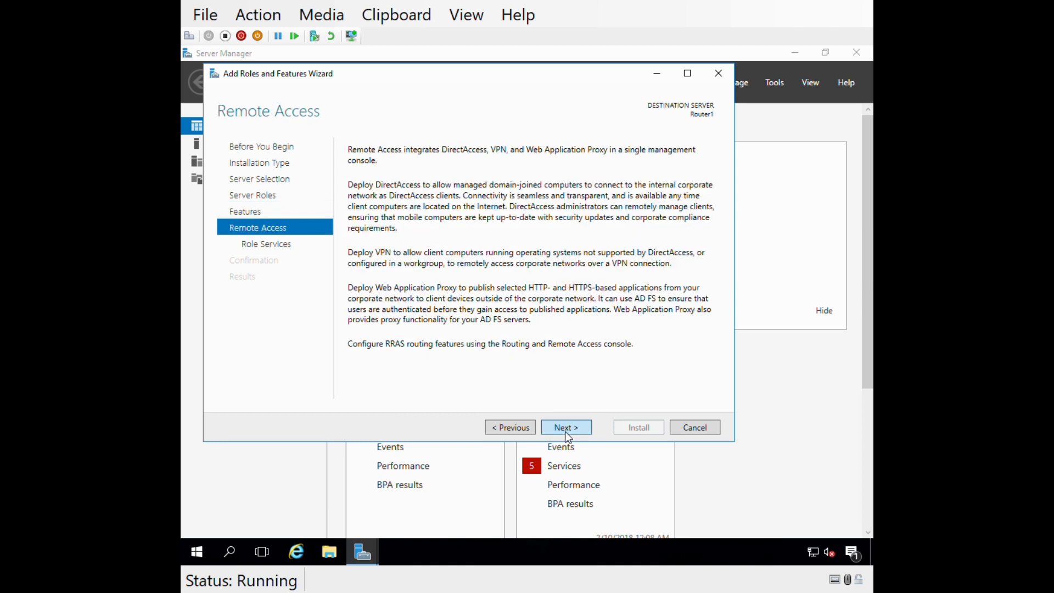
left_click(567, 432)
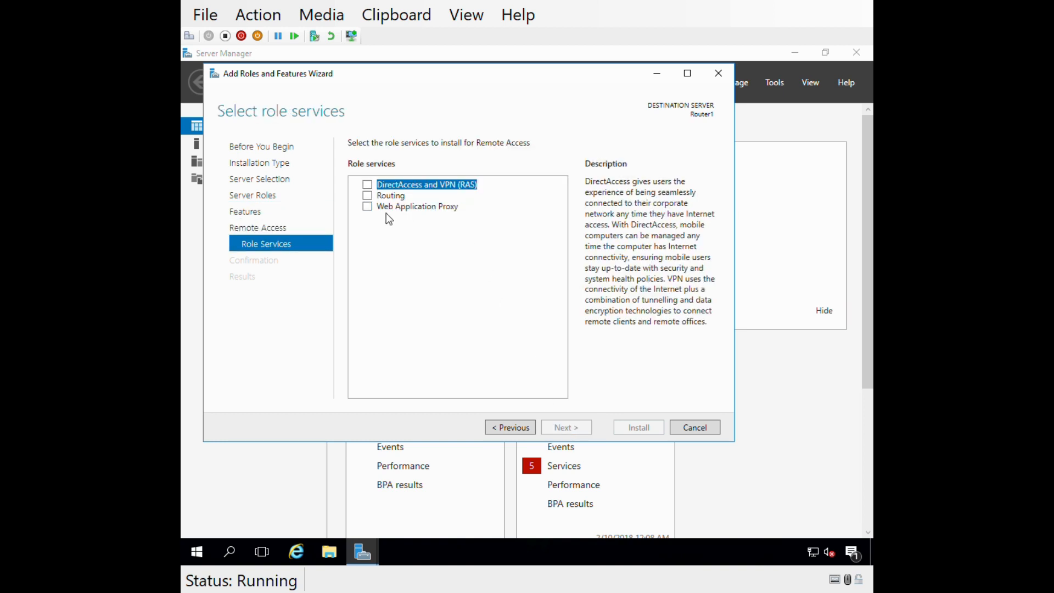
left_click(367, 198)
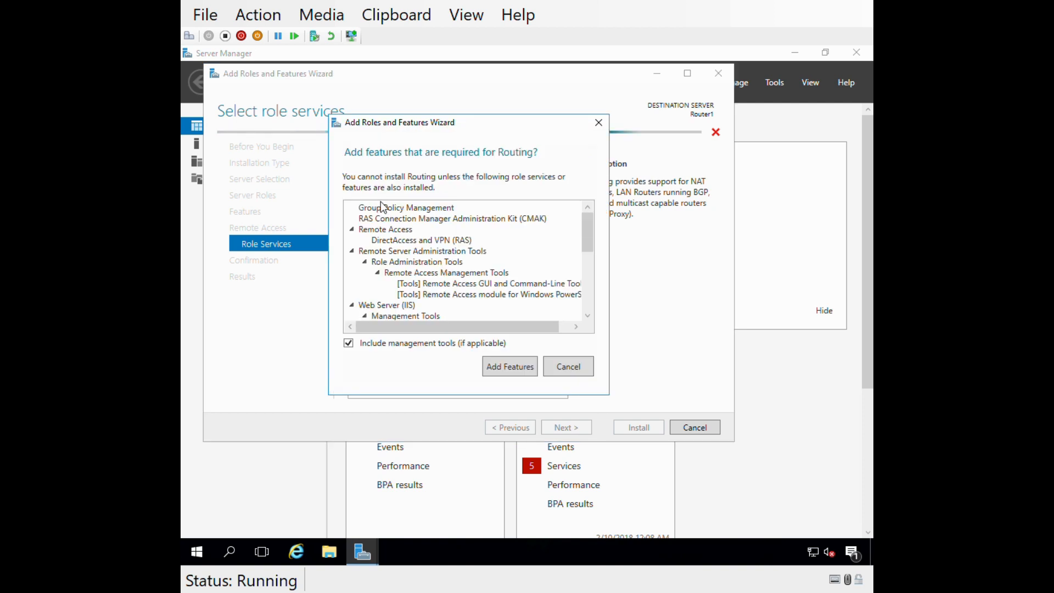
left_click(498, 367)
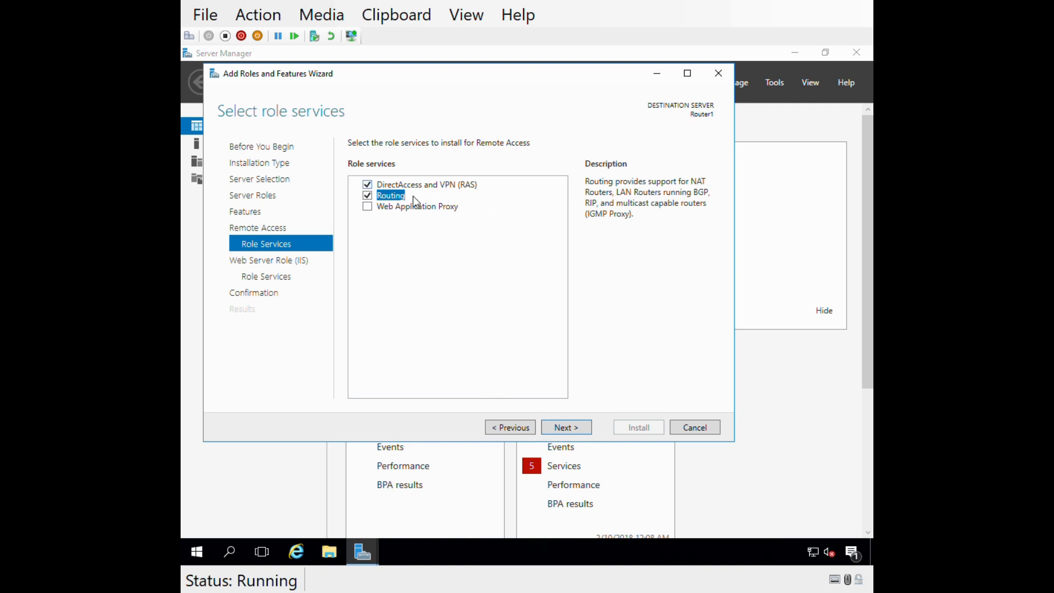
Accept the default Web Server (IIS) role services, install the selected roles and close the wizard.
left_click(566, 434)
left_click(565, 429)
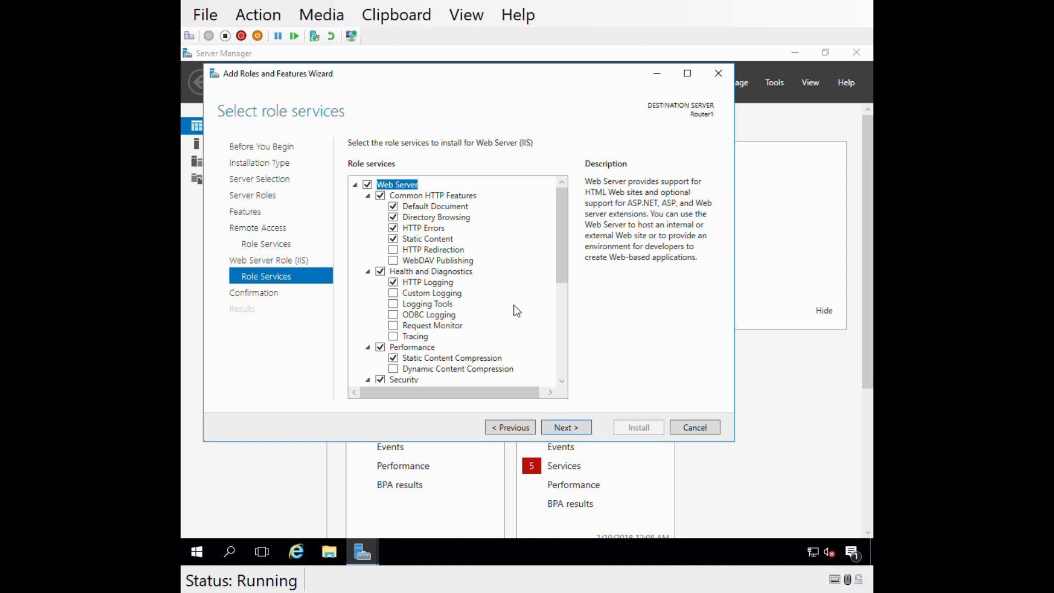
left_click(565, 428)
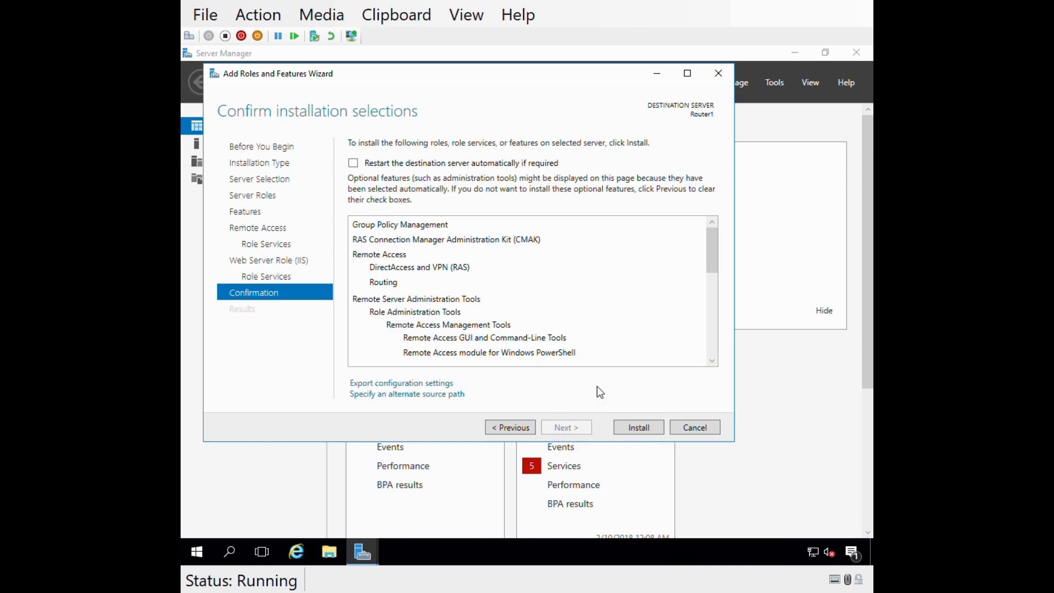
left_click(621, 429)
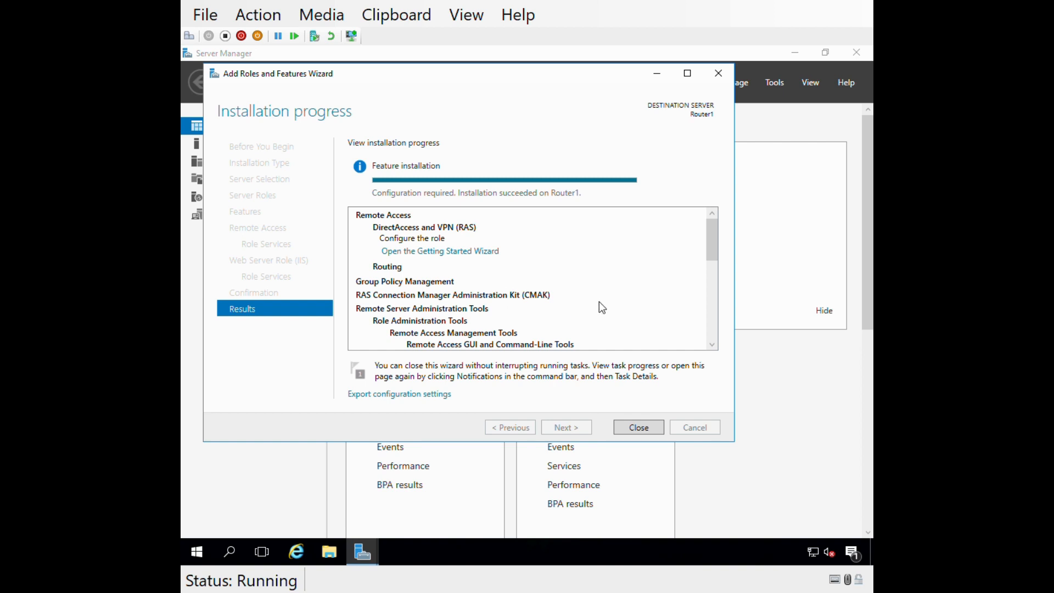
left_click_drag(717, 237, 695, 216)
left_click(631, 427)
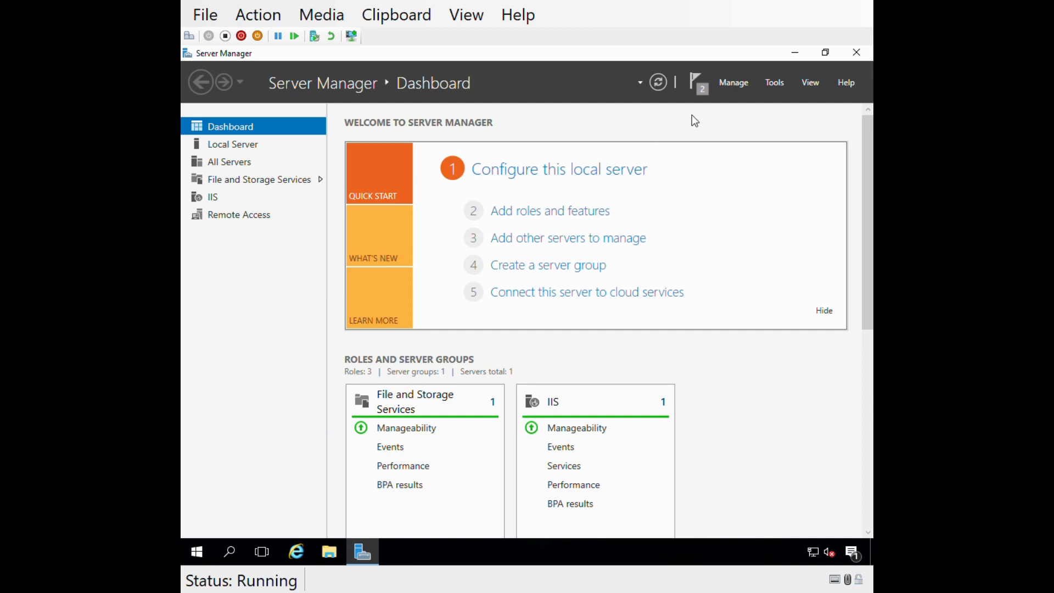
Check the feature installation and post-deployment notifications, and minimize Server Manager.
left_click(698, 87)
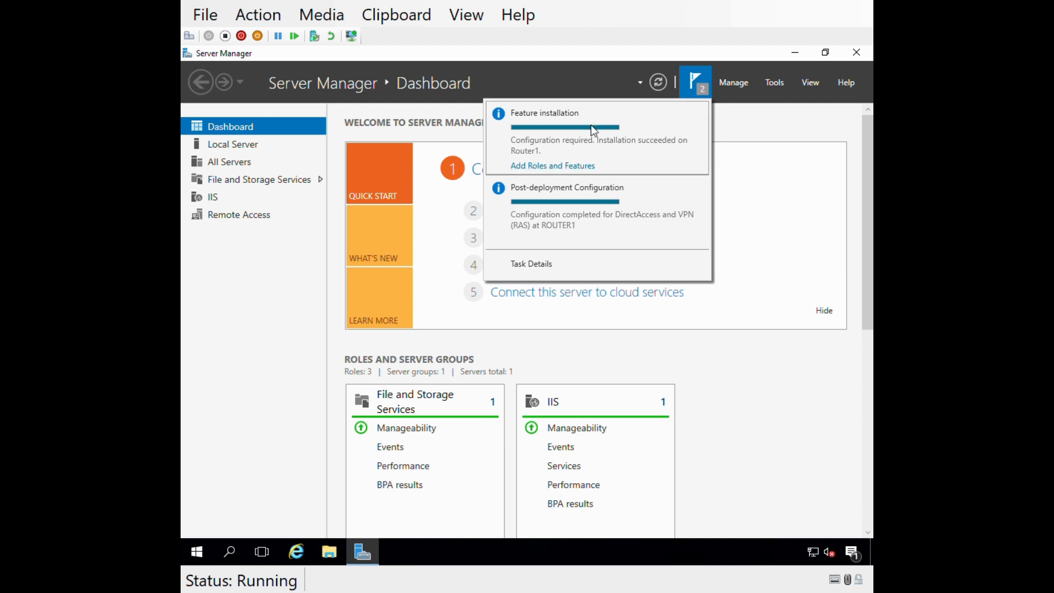
left_click(788, 235)
left_click(795, 53)
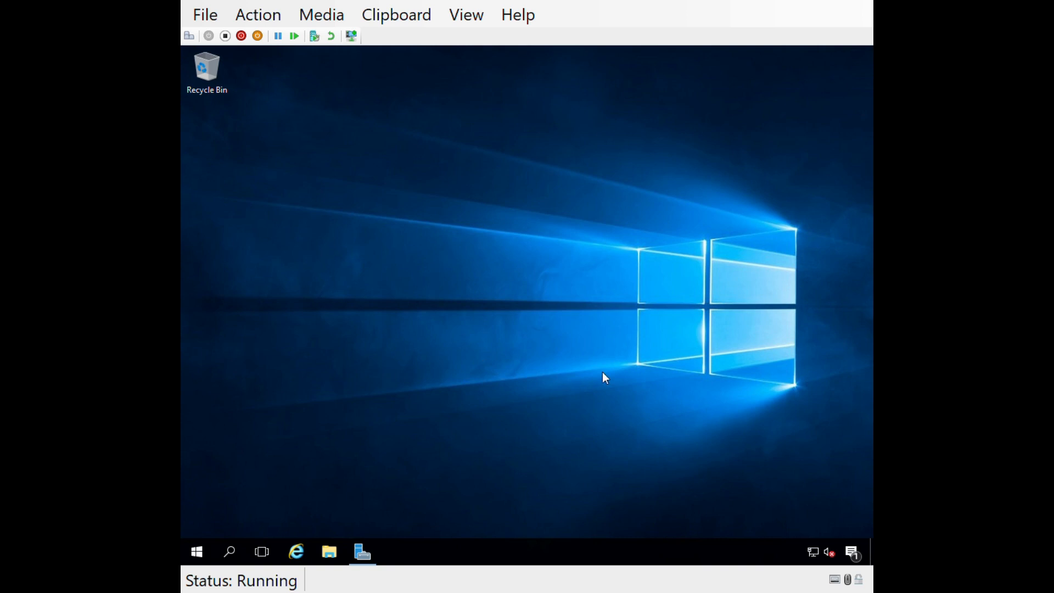
Choose Deploy VPN only in the Getting Started Wizard and widen the console tree of Routing and Remote Access.
left_click_drag(313, 60, 422, 95)
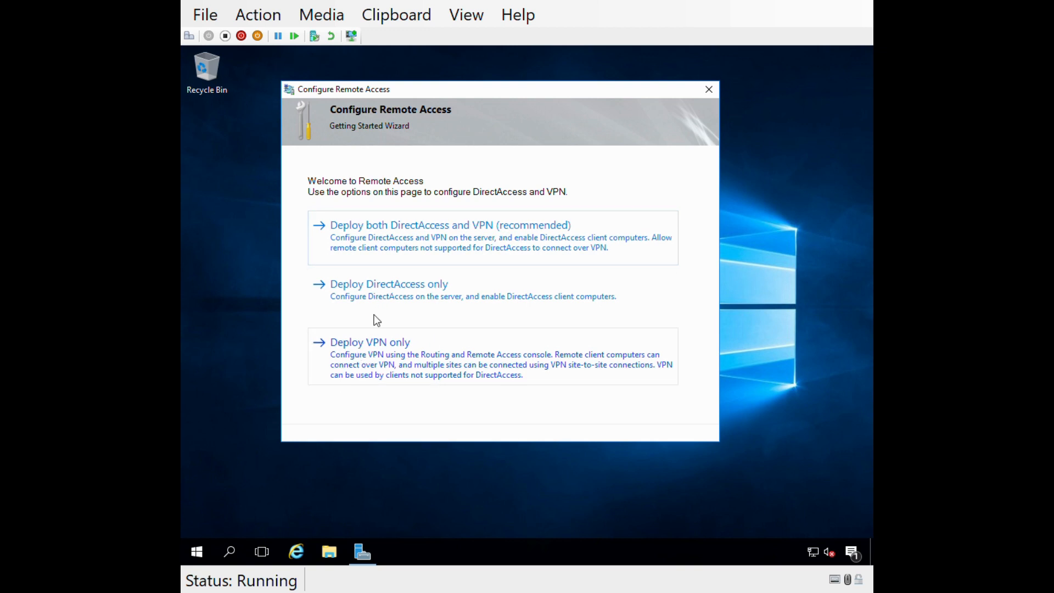
left_click(378, 377)
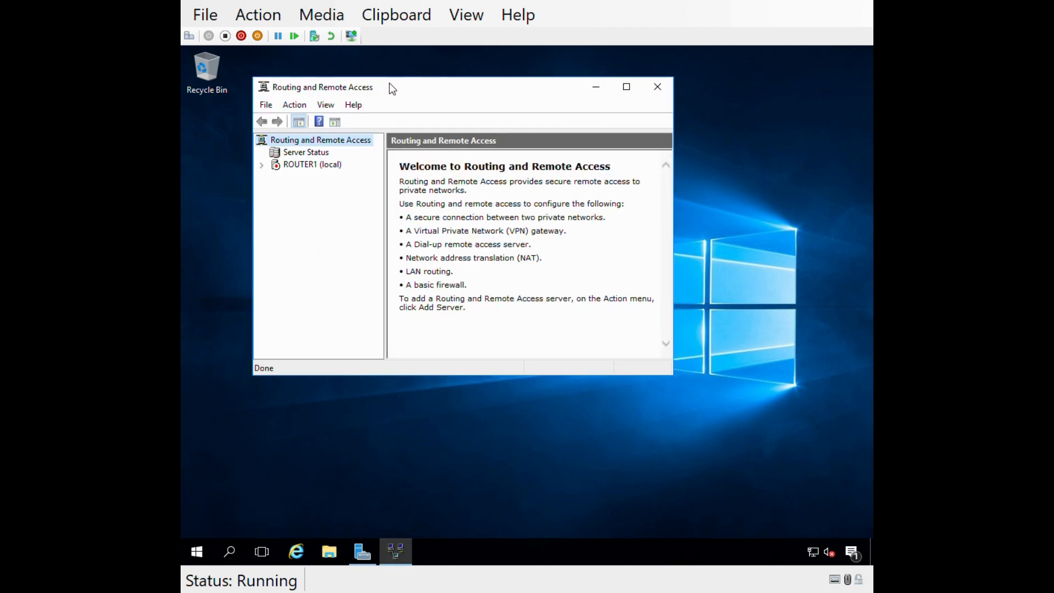
left_click_drag(390, 88, 422, 122)
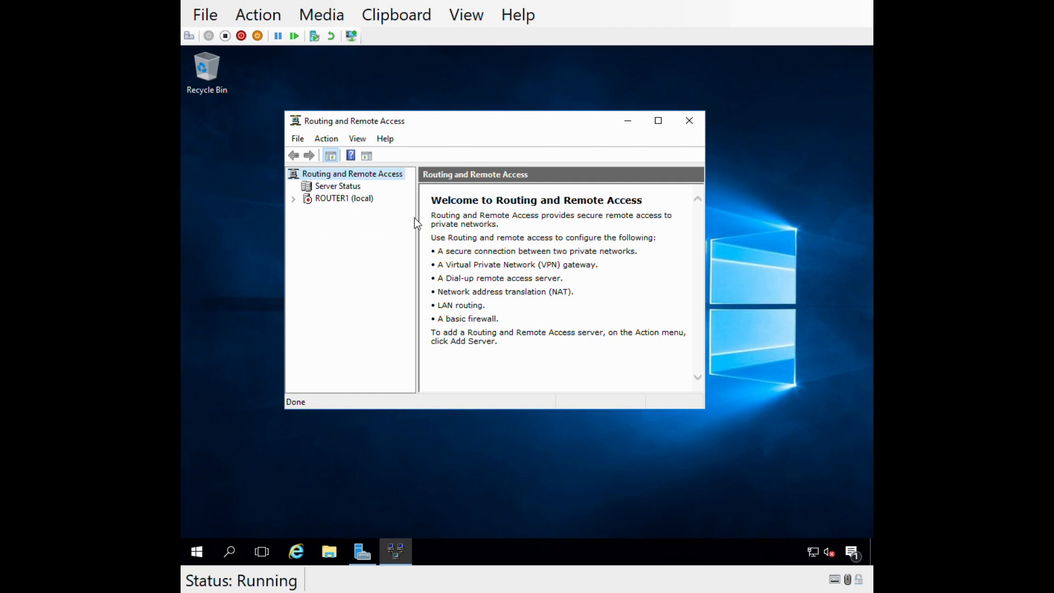
left_click_drag(415, 220, 472, 215)
Start configuring and enabling Routing and Remote Access on ROUTER1 with the Custom configuration option.
left_click(333, 199)
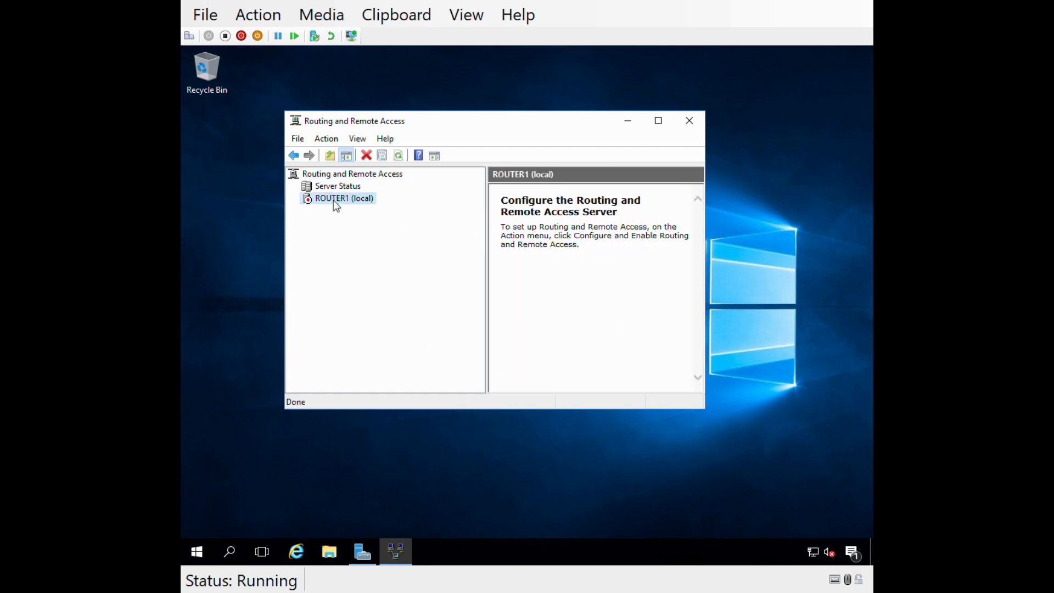
right_click(327, 200)
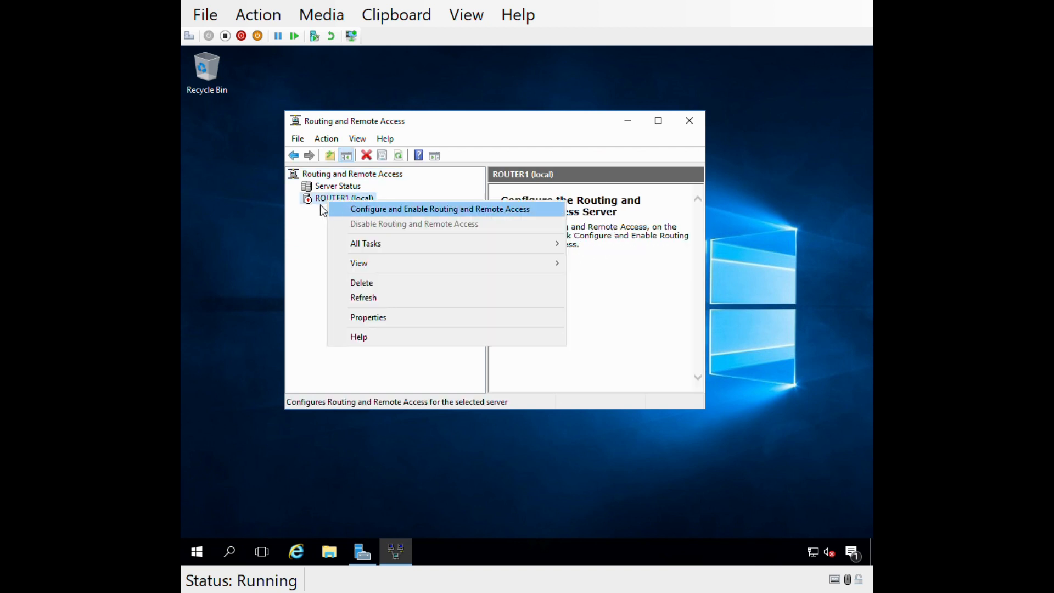
left_click(402, 211)
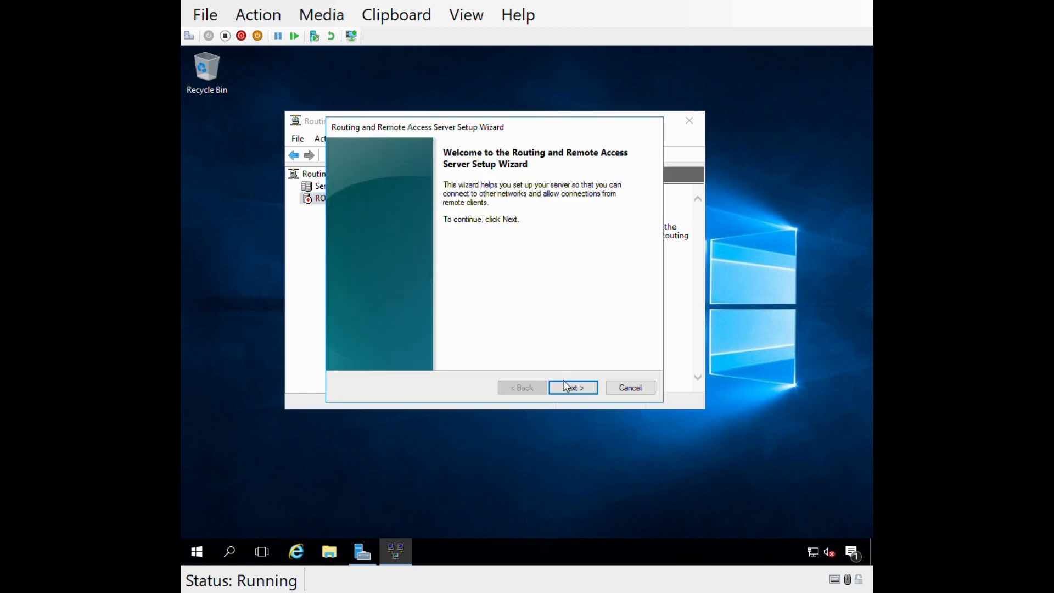
left_click(564, 381)
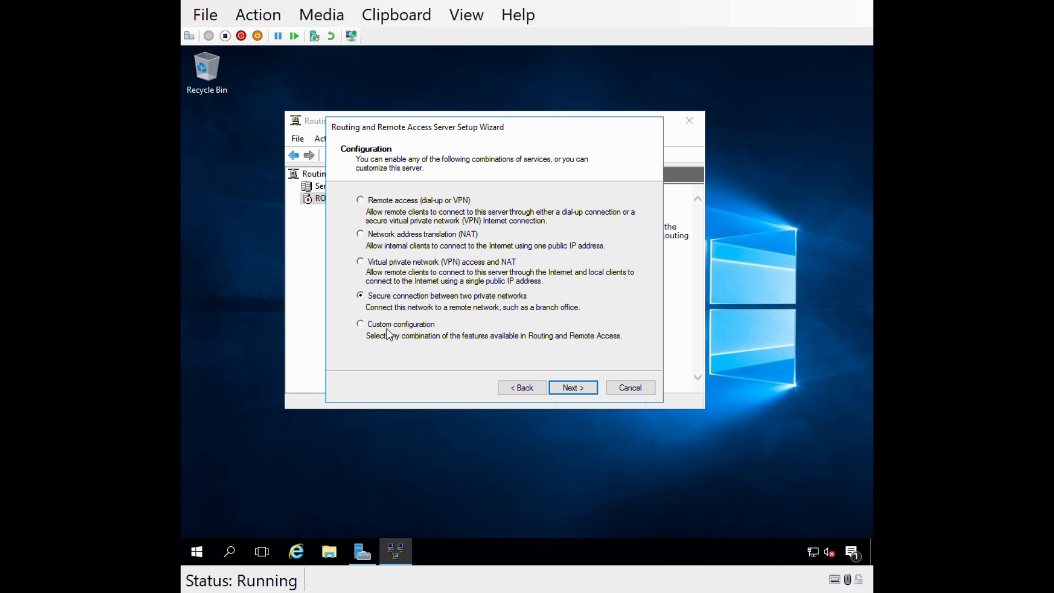
left_click(373, 326)
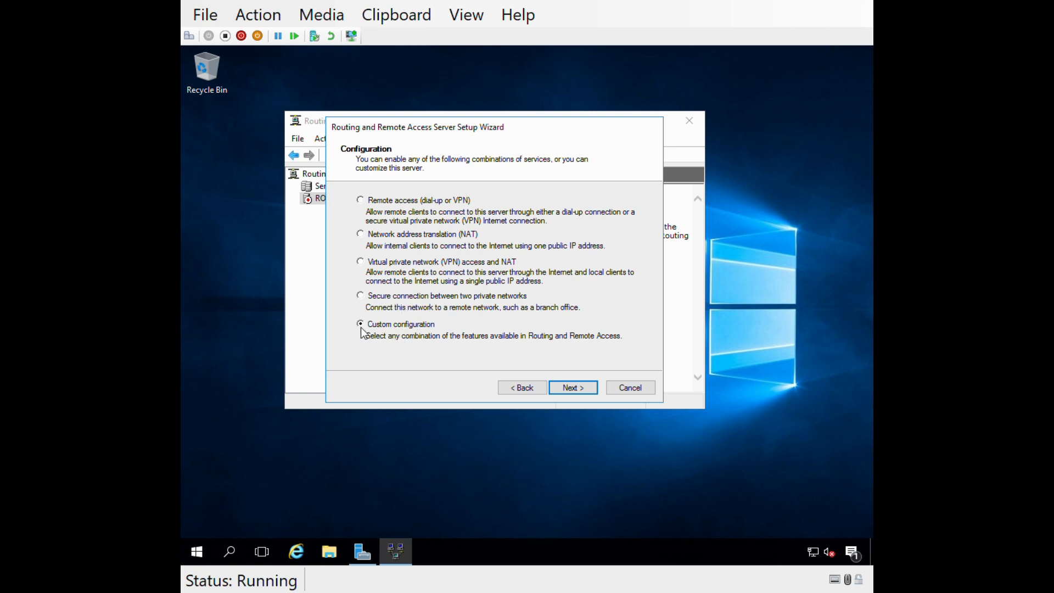
left_click(577, 389)
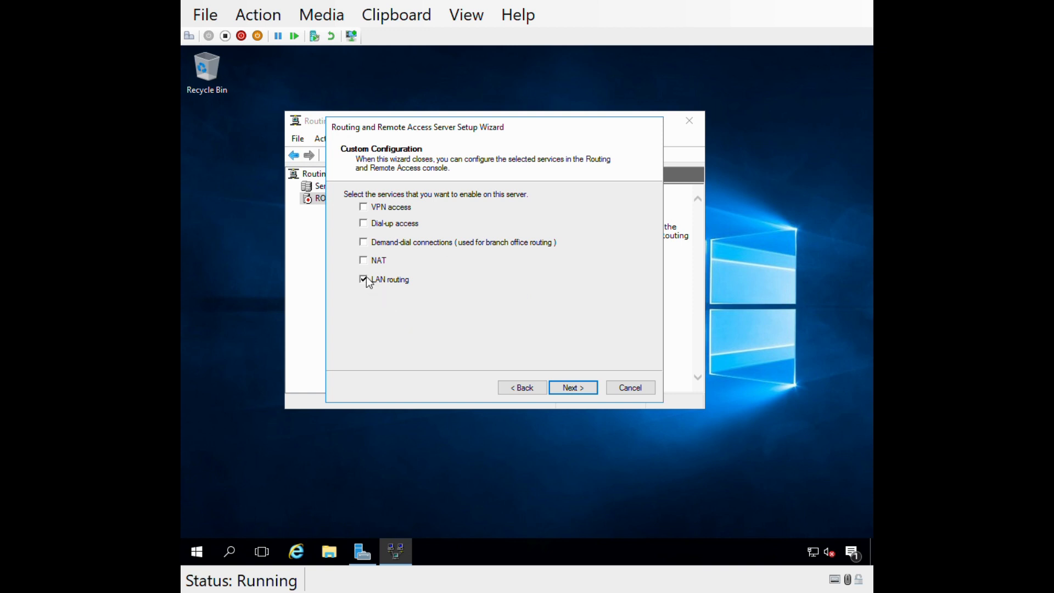
Enable the NAT and LAN routing services, finish the setup wizard and start the Routing and Remote Access service.
left_click(364, 260)
left_click(572, 388)
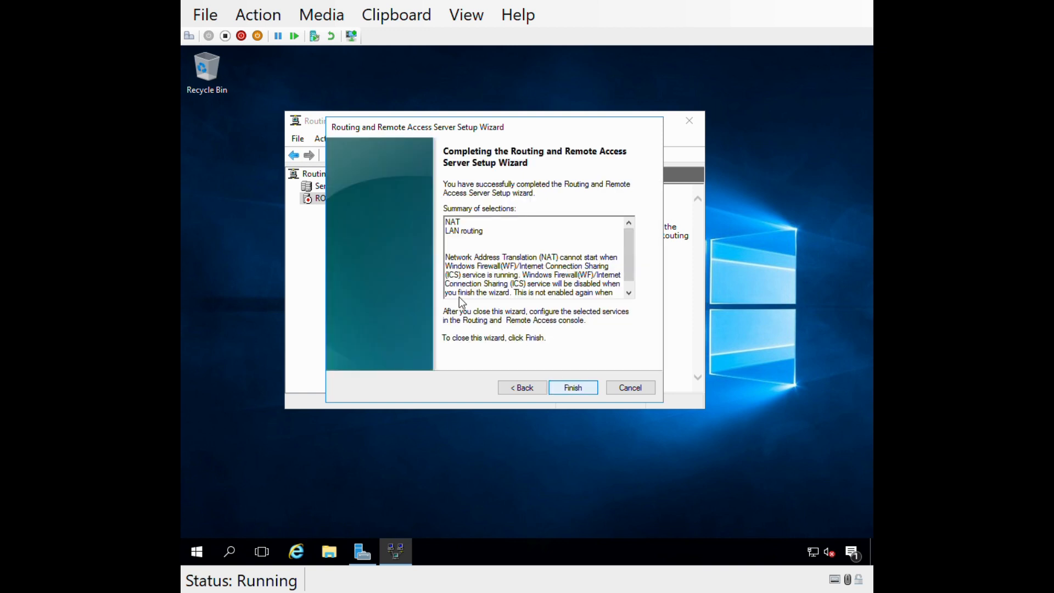
left_click(579, 391)
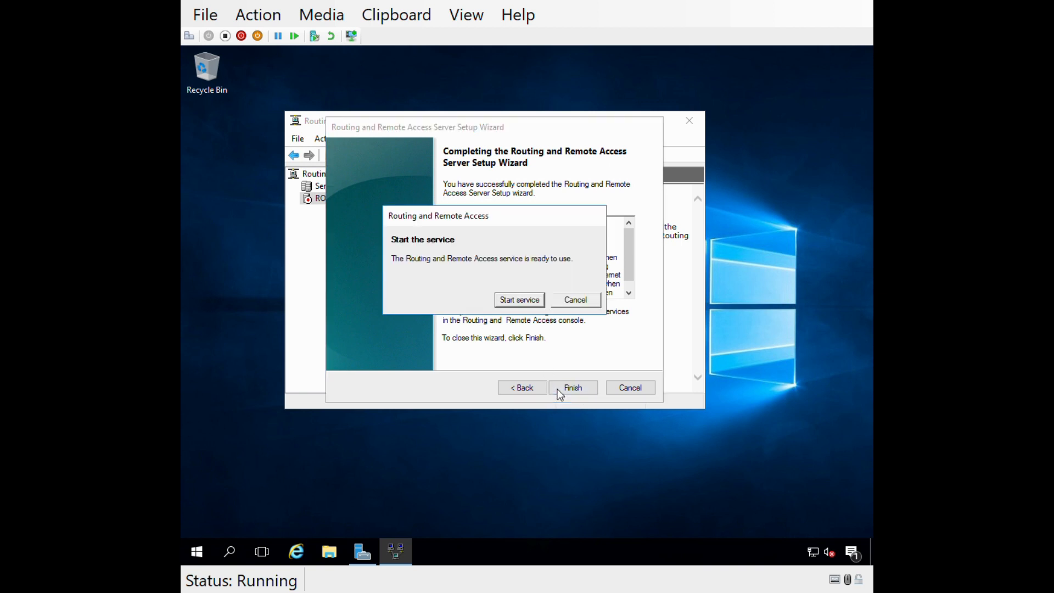
left_click(515, 300)
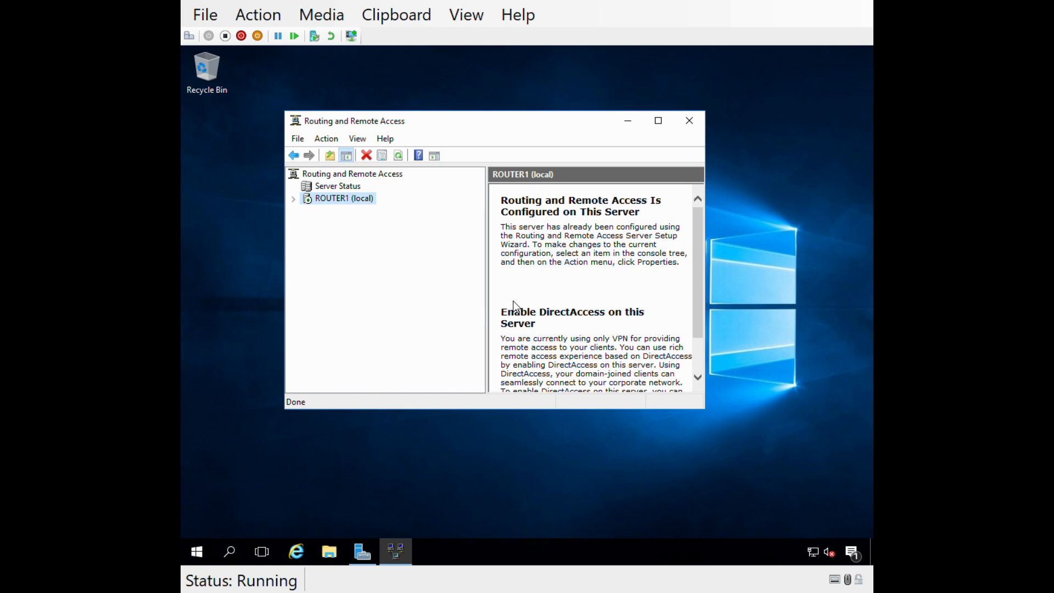
Expand ROUTER1 in the maximized console and examine its network interfaces.
double_click(309, 199)
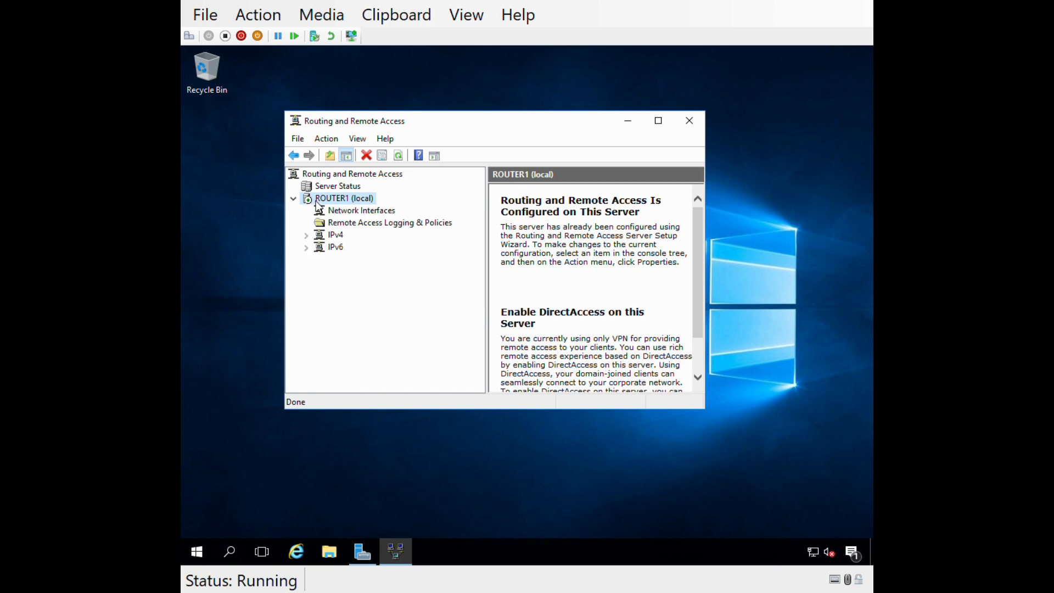
double_click(454, 122)
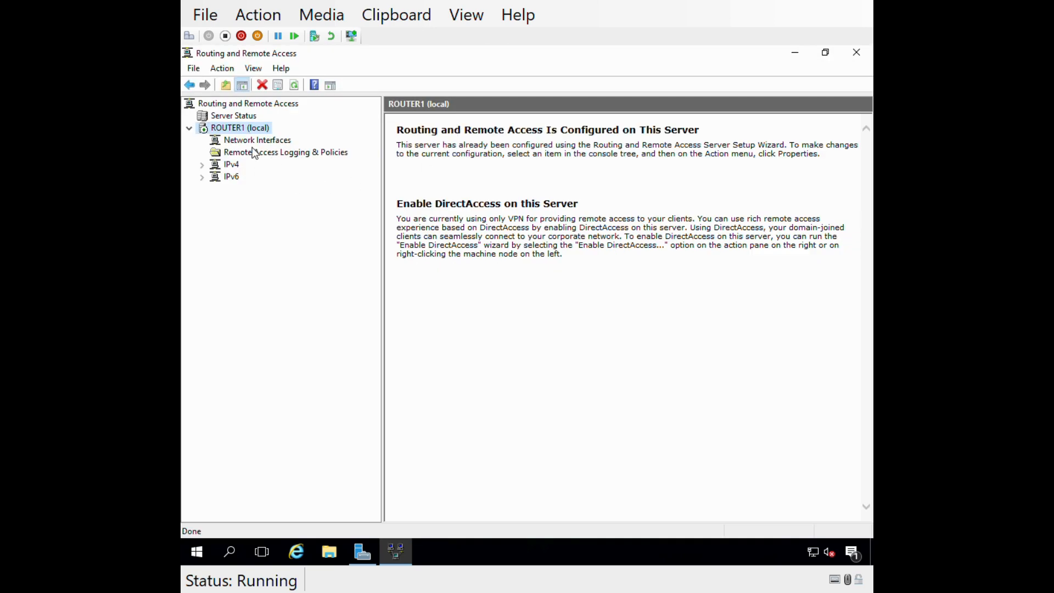
left_click(248, 142)
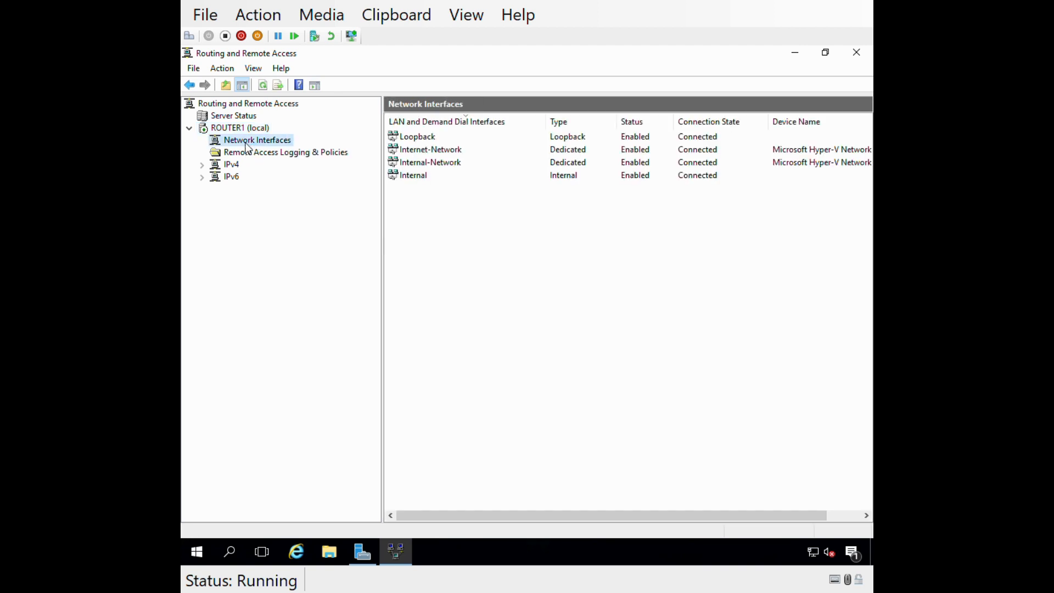
left_click(432, 162)
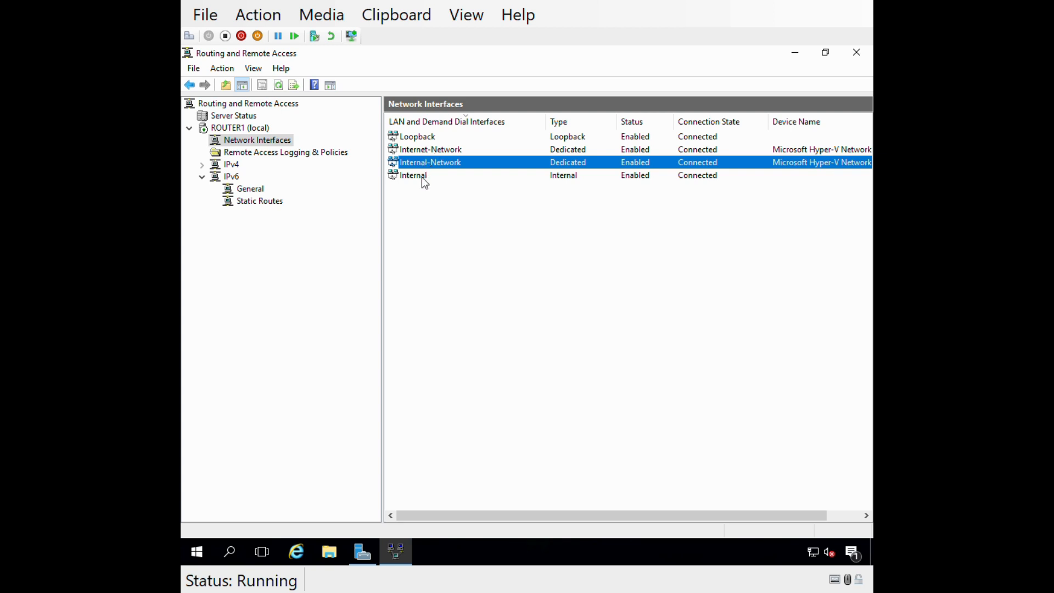
left_click(424, 177)
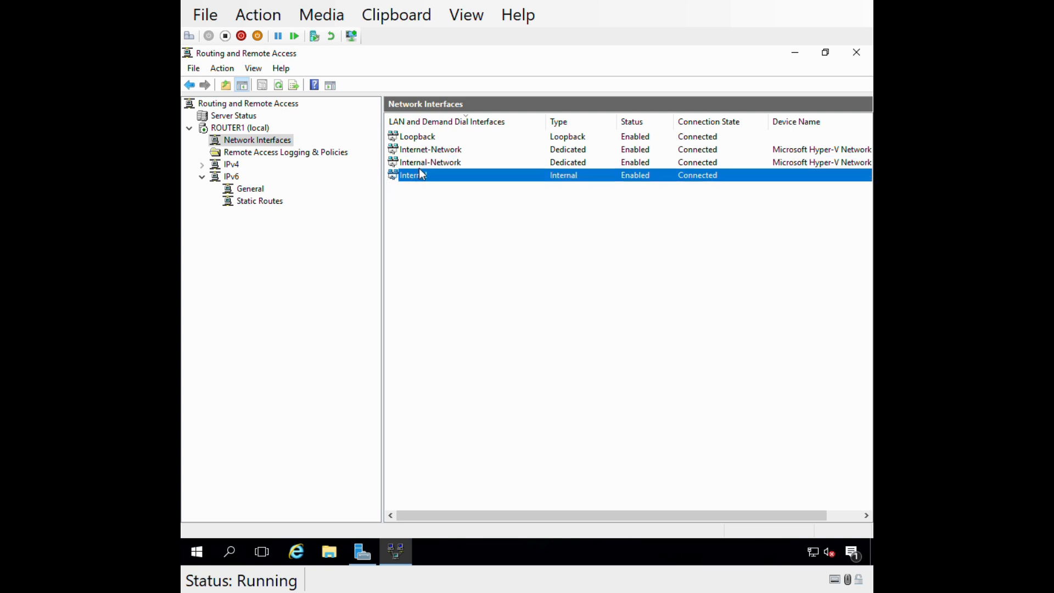
left_click(426, 162)
left_click(426, 149)
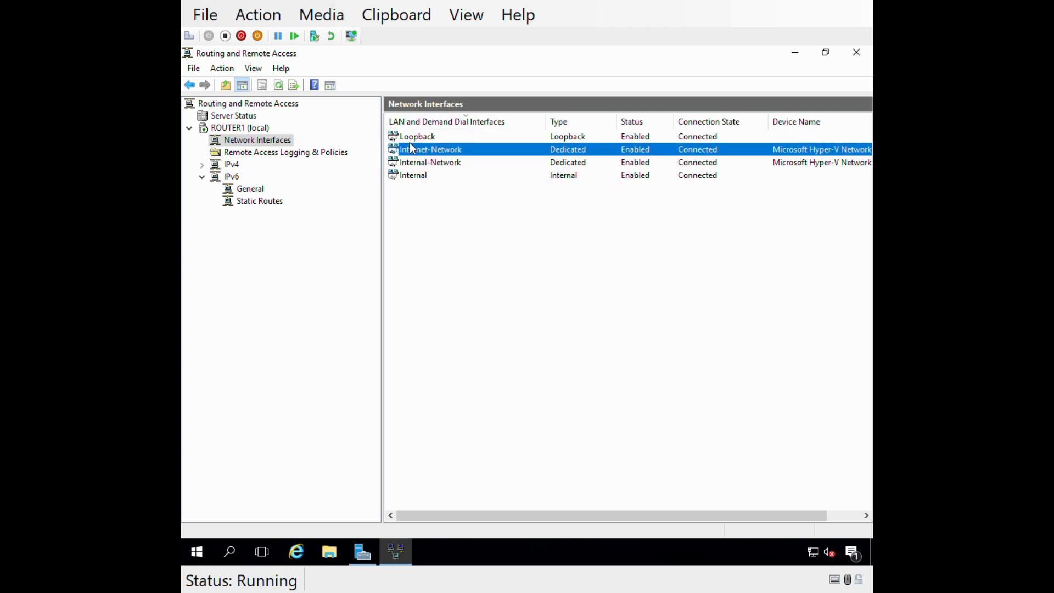
left_click(413, 139)
left_click(414, 177)
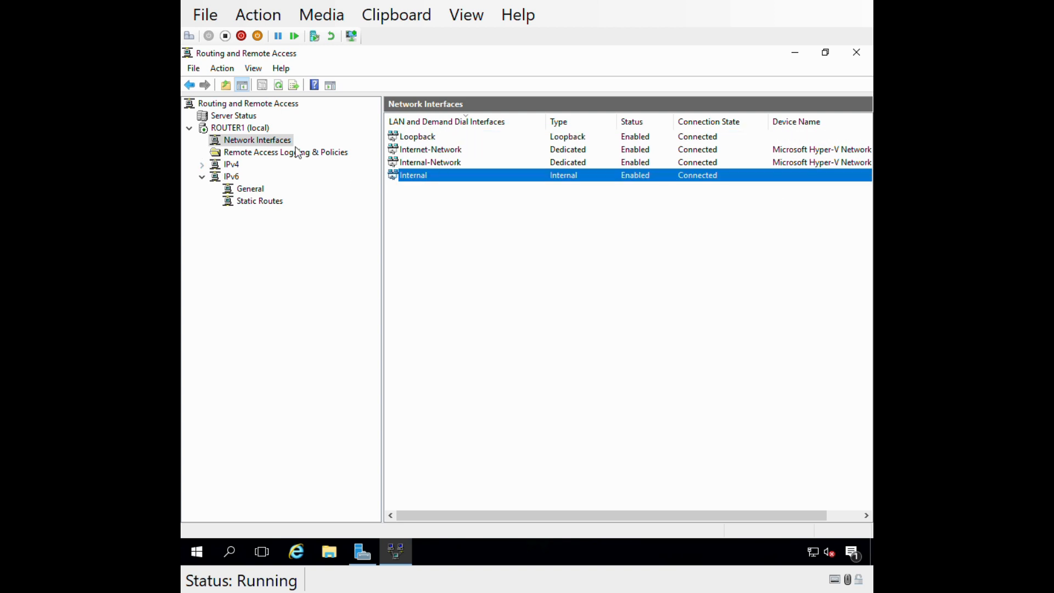
Add Internal-Network to IPv4 NAT as a private interface connected to the private network.
double_click(224, 166)
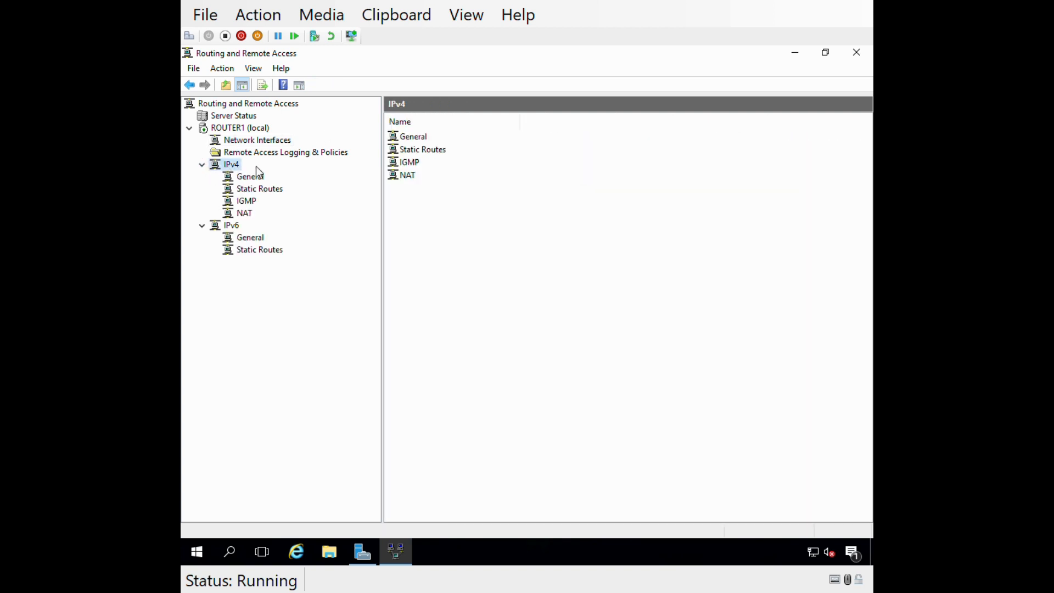
left_click(251, 178)
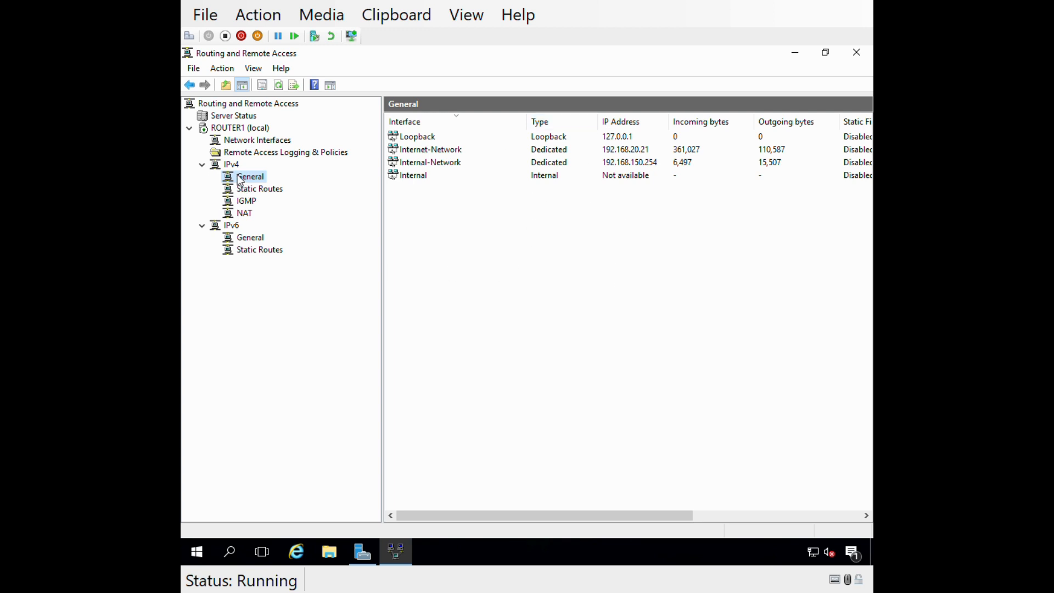
left_click(245, 217)
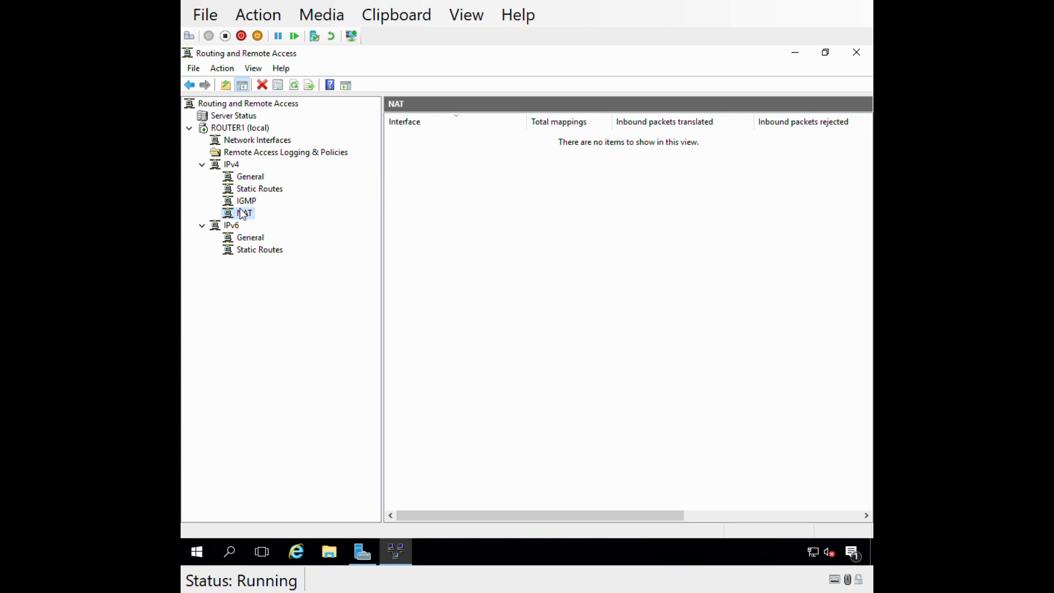
right_click(242, 213)
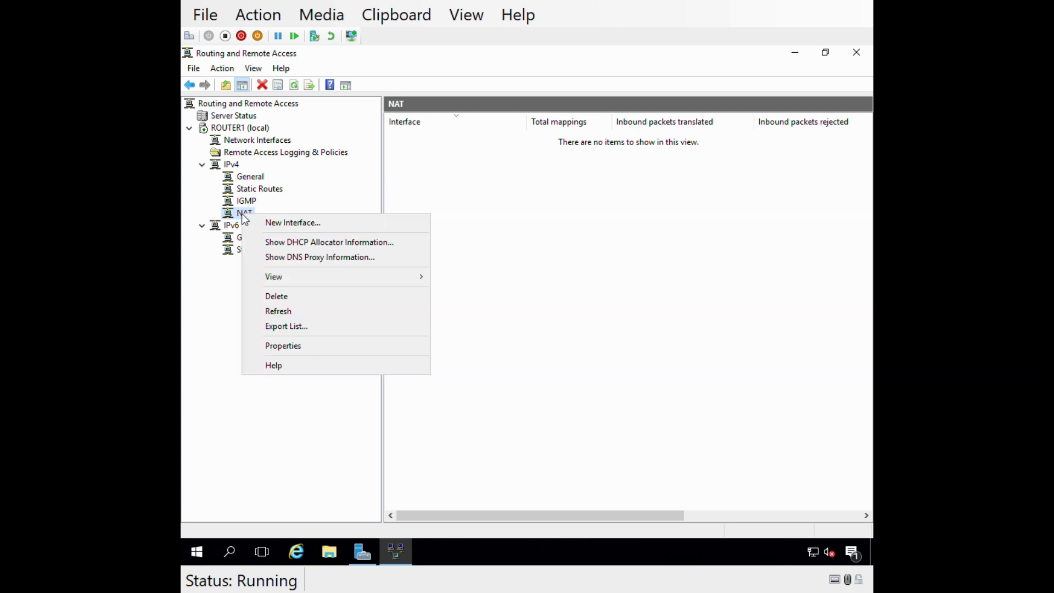
left_click(283, 221)
left_click(444, 236)
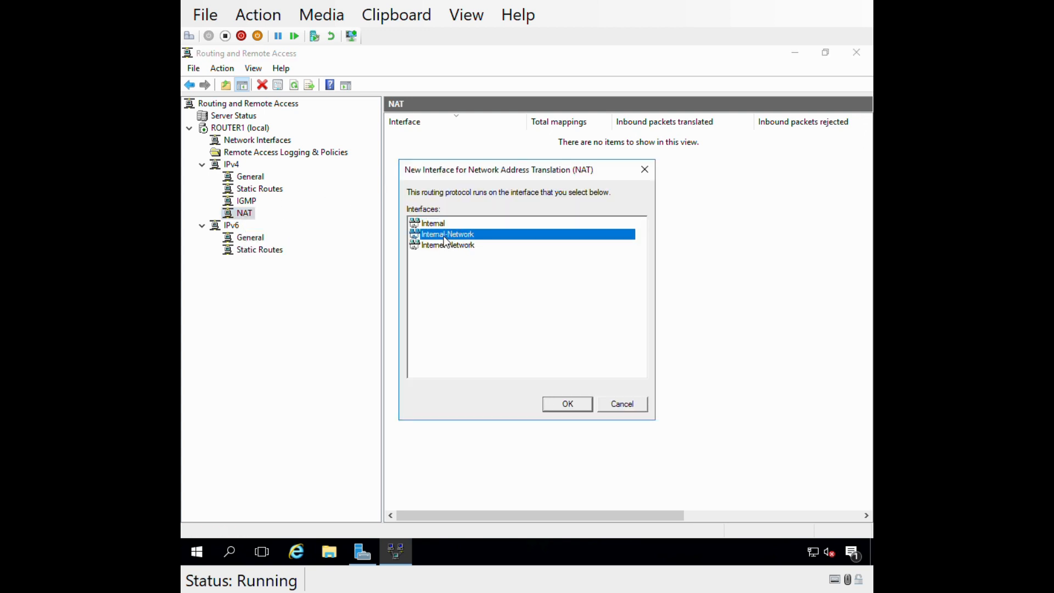
double_click(444, 236)
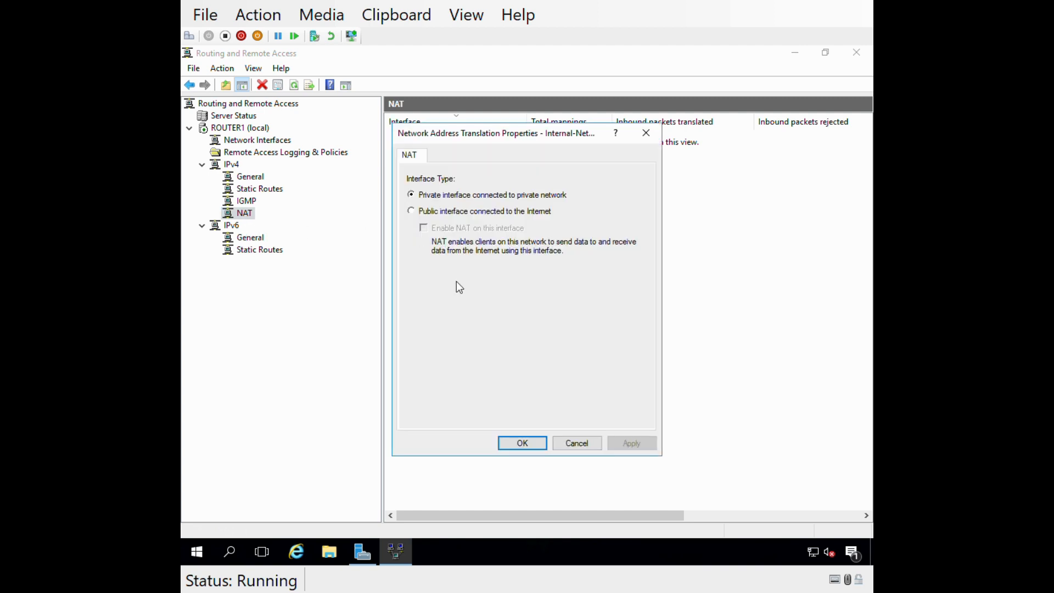
left_click(438, 199)
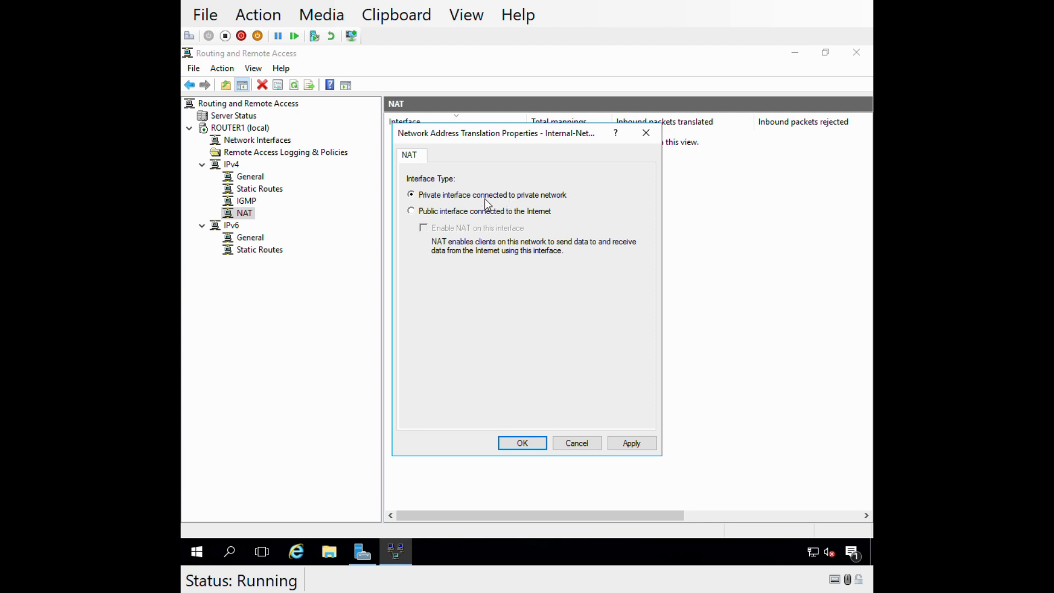
left_click(632, 443)
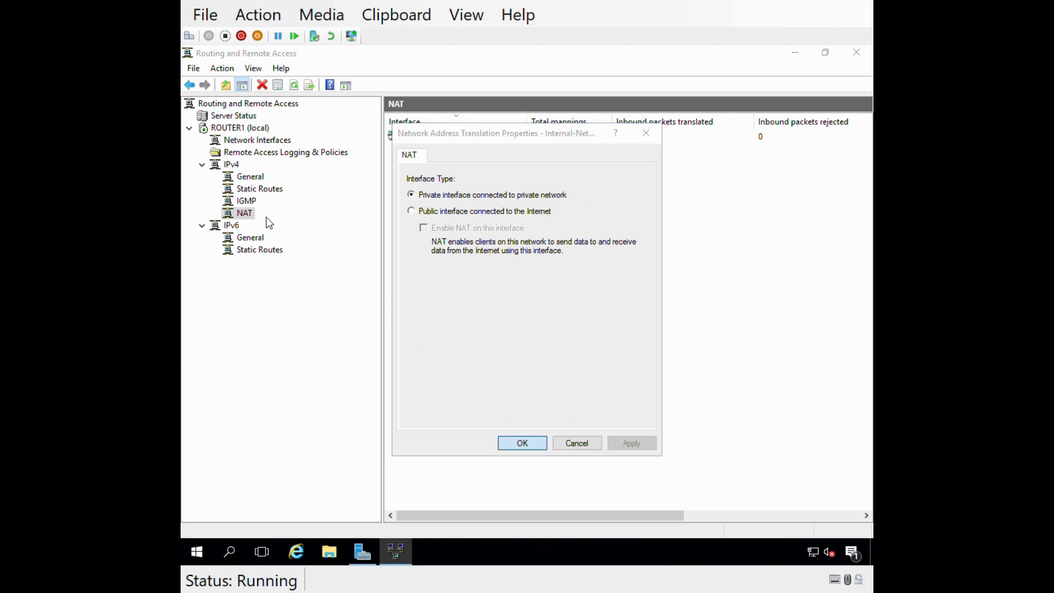
left_click(525, 443)
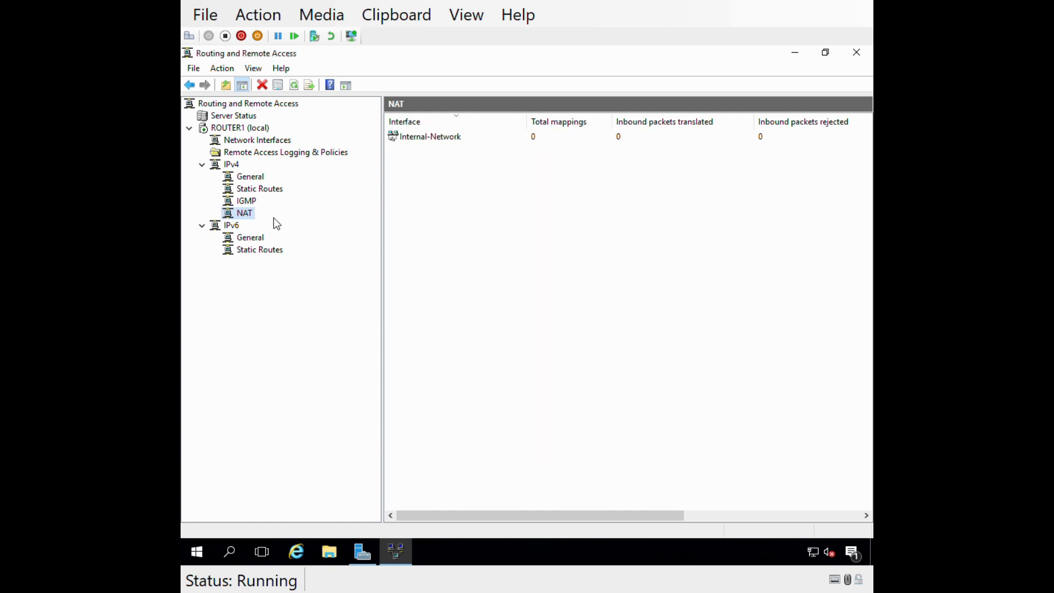
Add Internet-Network to NAT as a public interface connected to the Internet, with NAT enabled on it.
right_click(246, 216)
left_click(280, 217)
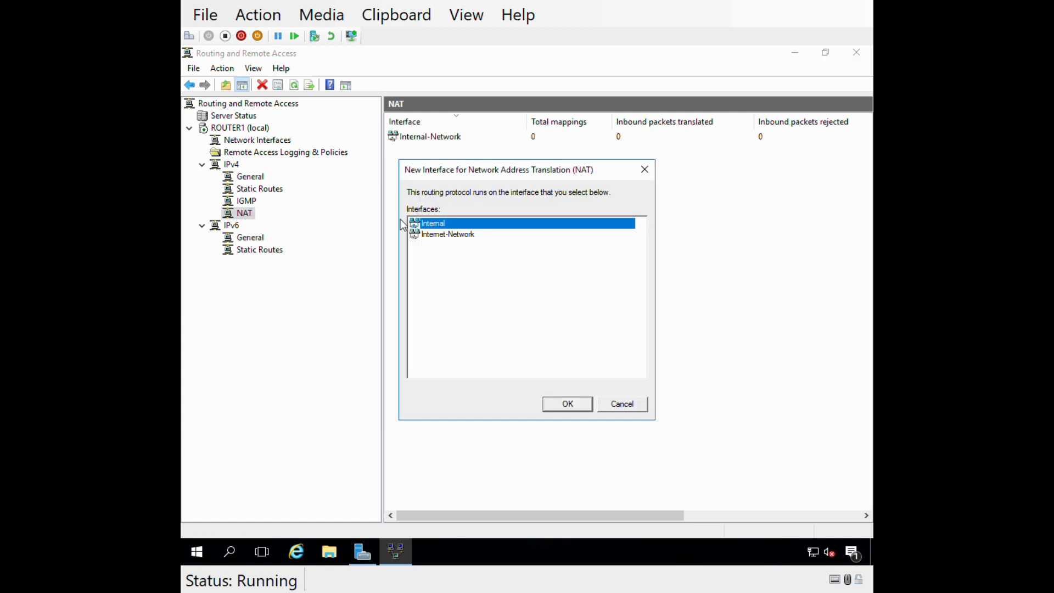
left_click(447, 235)
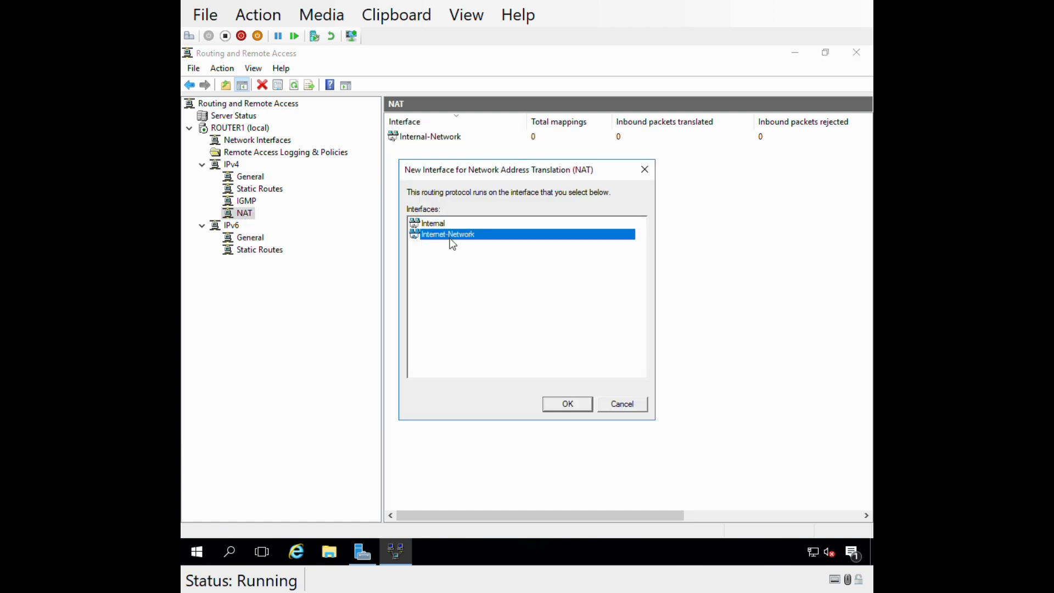
left_click(566, 404)
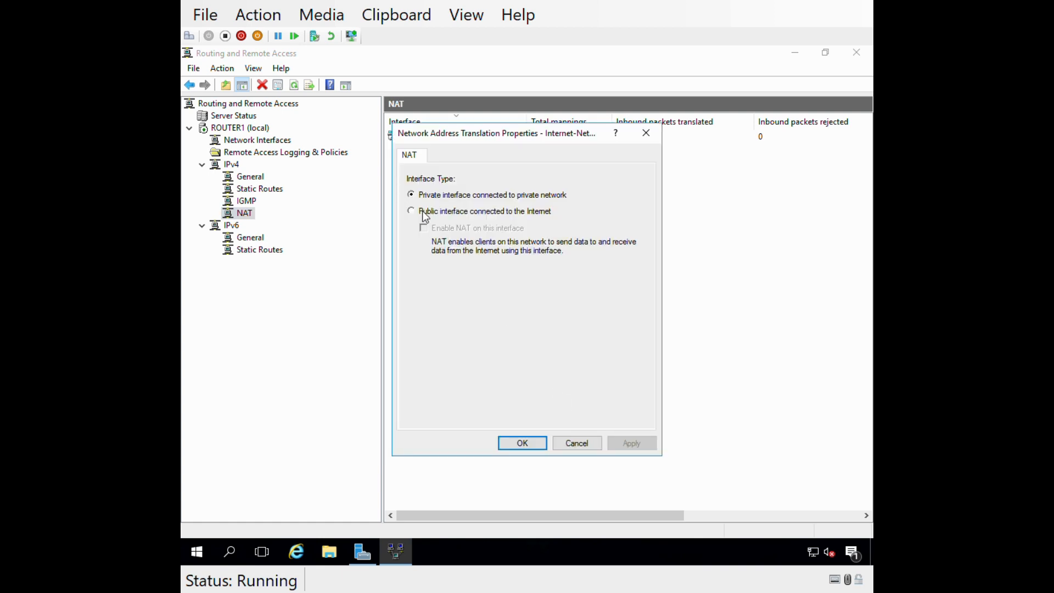
left_click(423, 211)
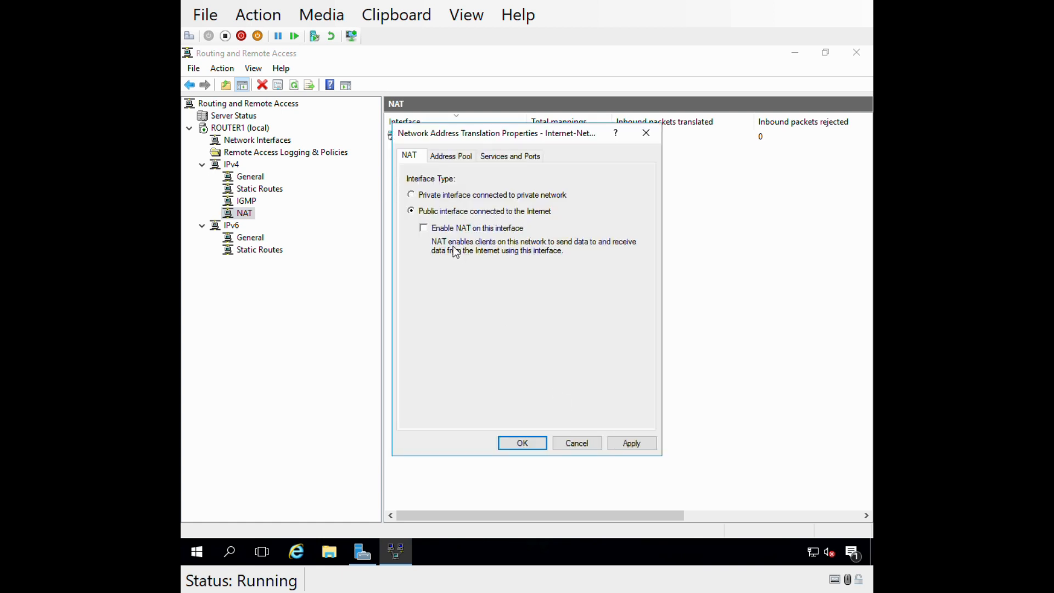
left_click(435, 230)
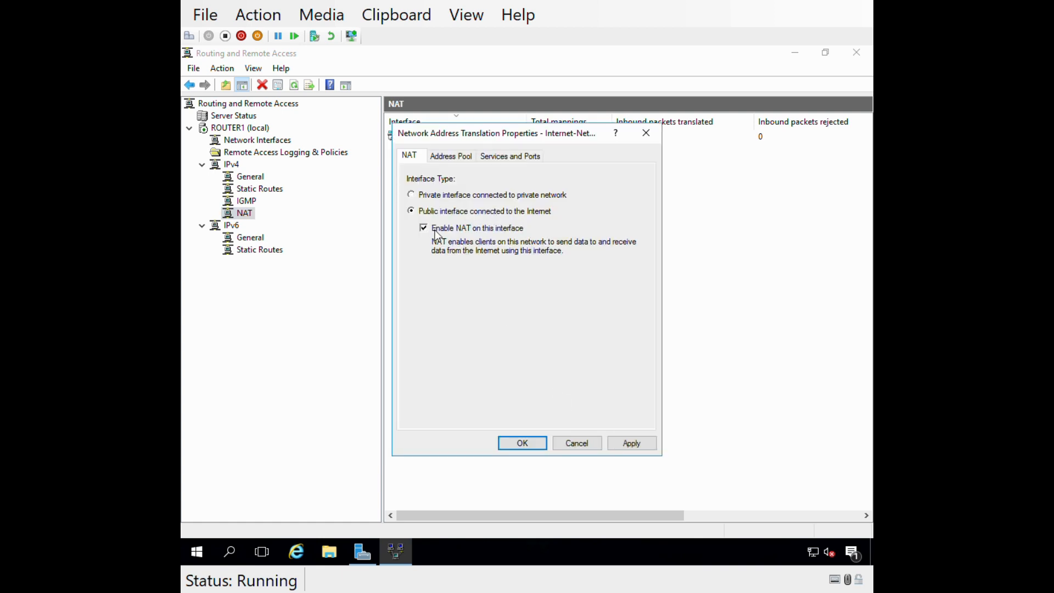
left_click(635, 442)
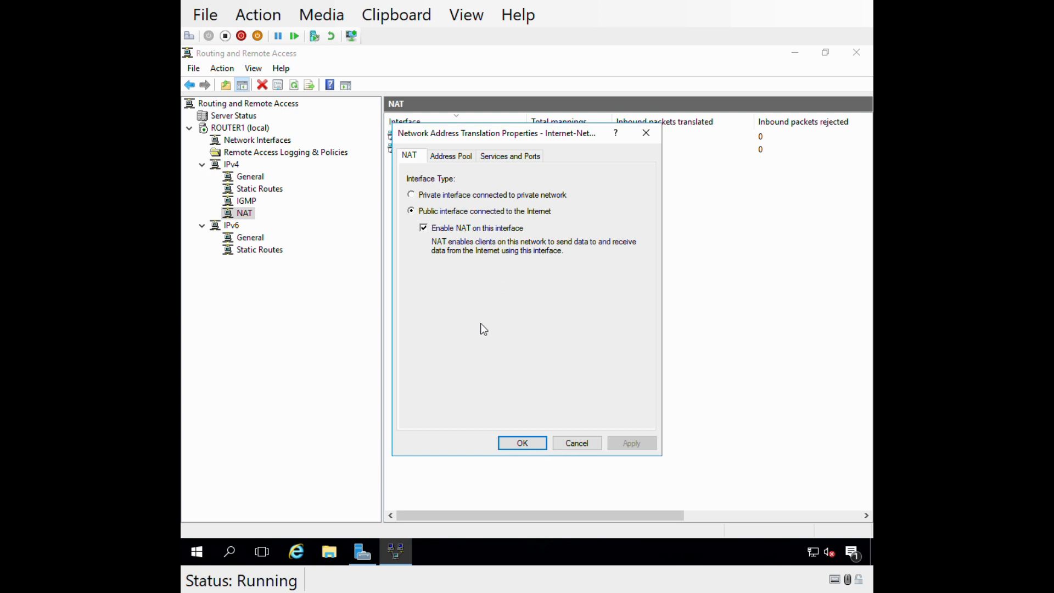
Examine the services and ports offered for Internet-Network and close its NAT properties.
left_click(505, 157)
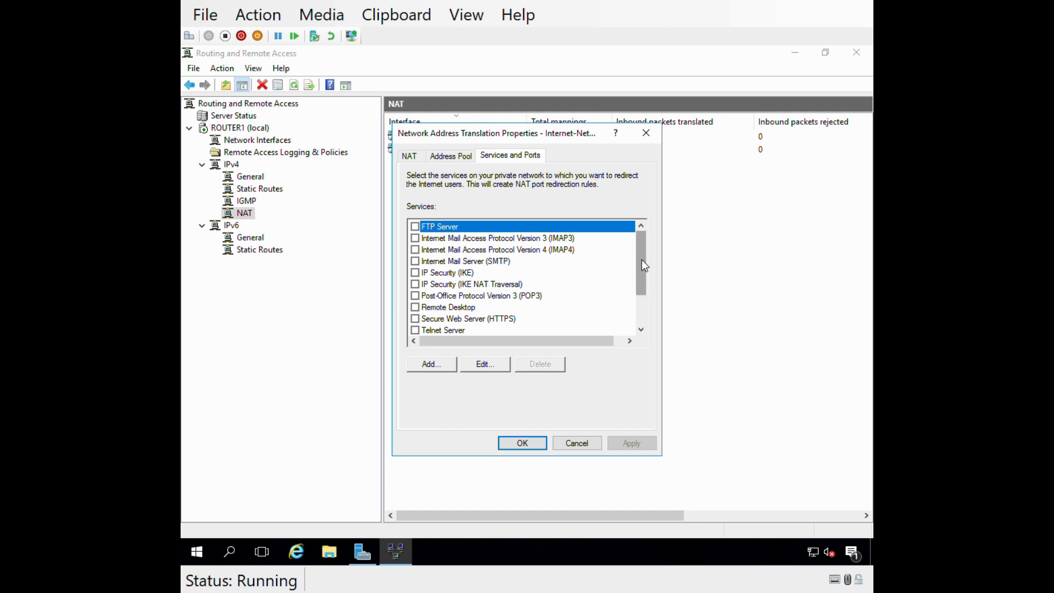
left_click(410, 156)
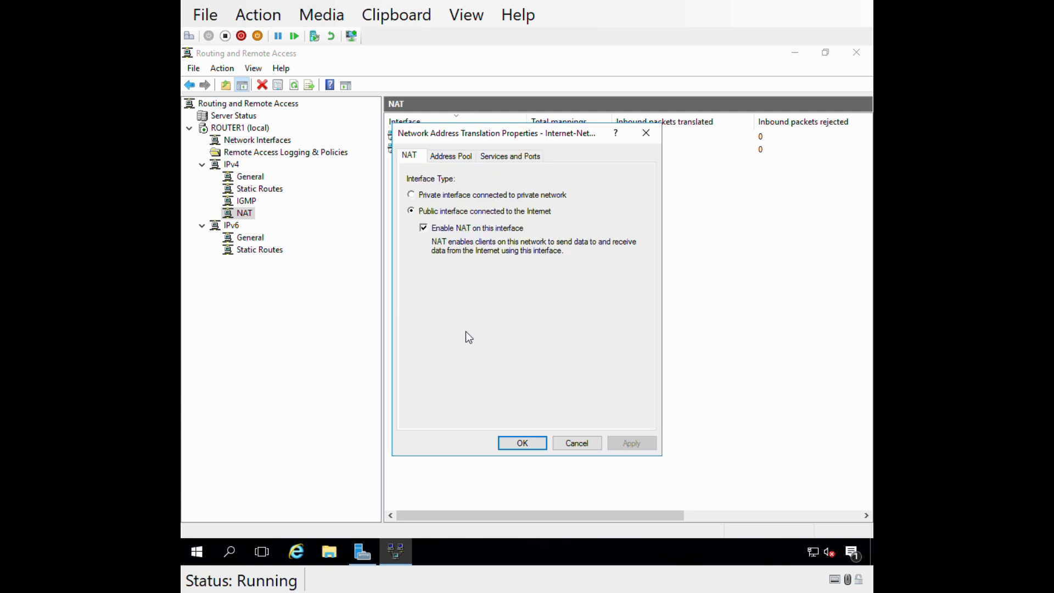
left_click(520, 443)
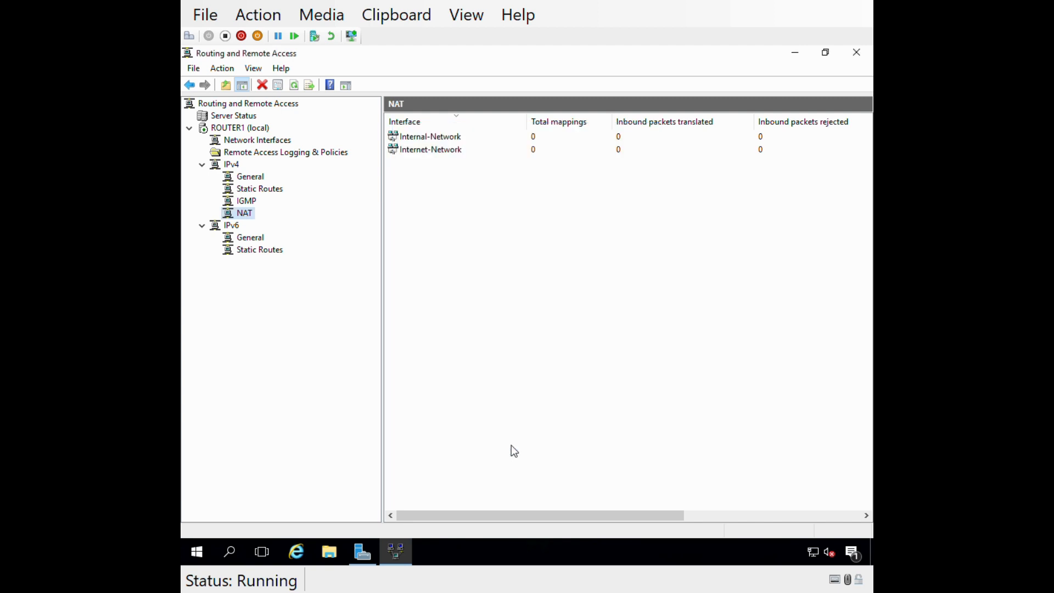
Examine the routing protocols that can be added to IPv4 without adding one, and select the Internal-Network interface under General.
right_click(227, 167)
left_click(225, 167)
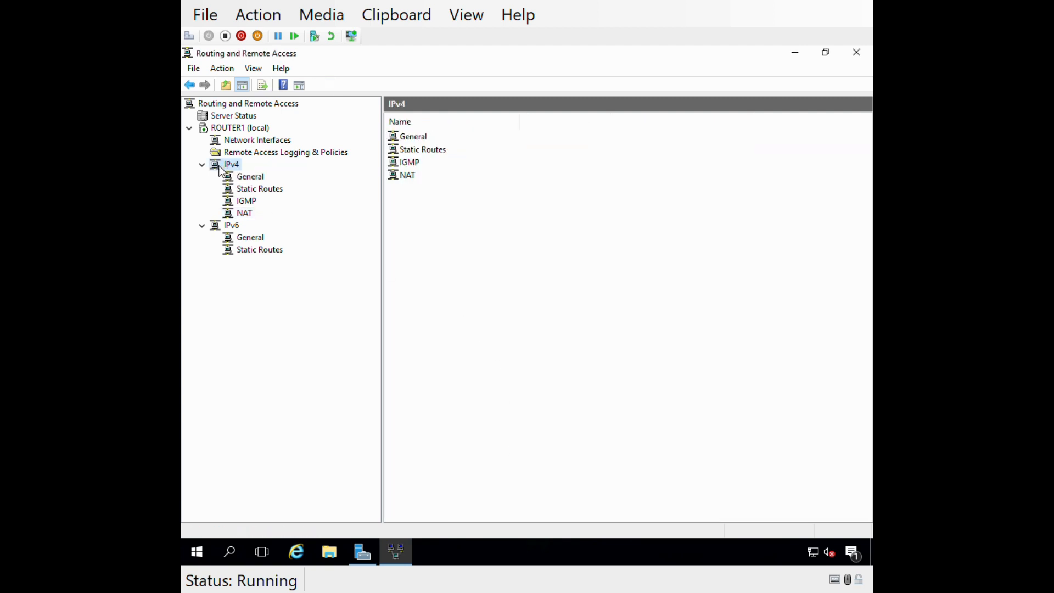
right_click(222, 170)
key("Escape")
left_click(243, 180)
right_click(244, 180)
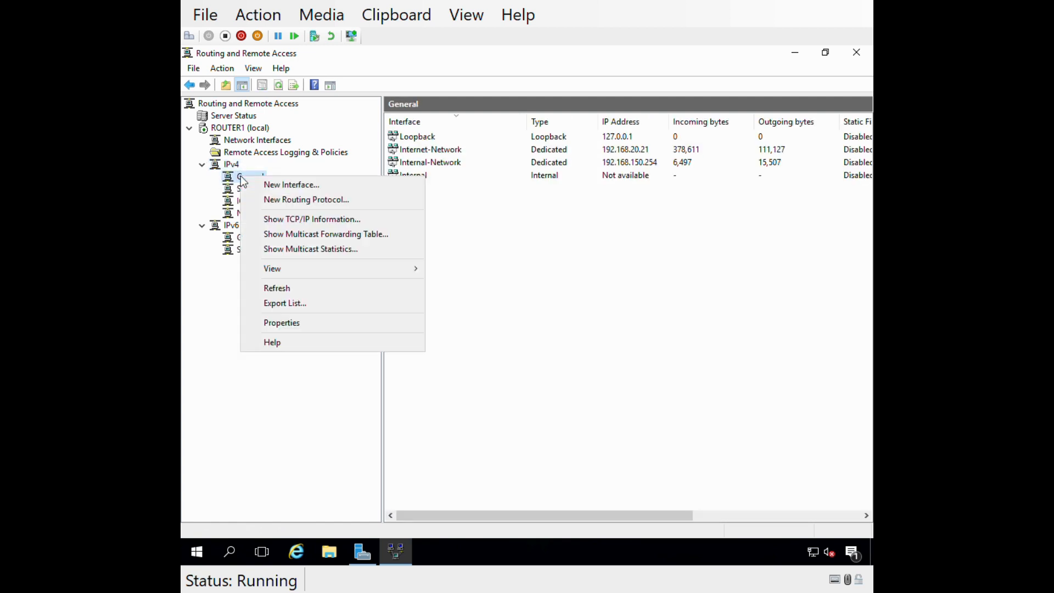
left_click(281, 200)
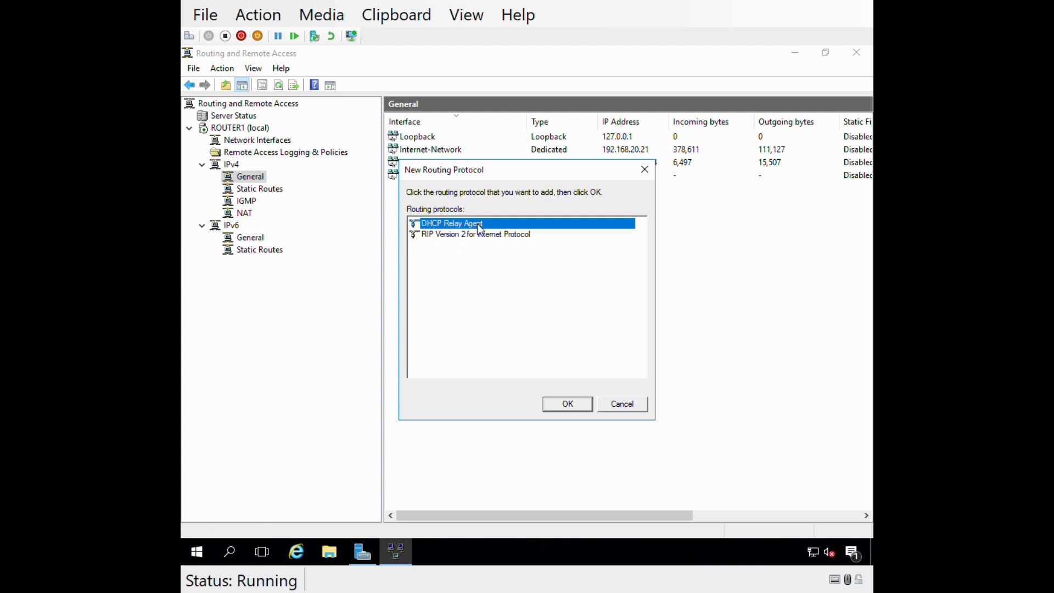
left_click(622, 404)
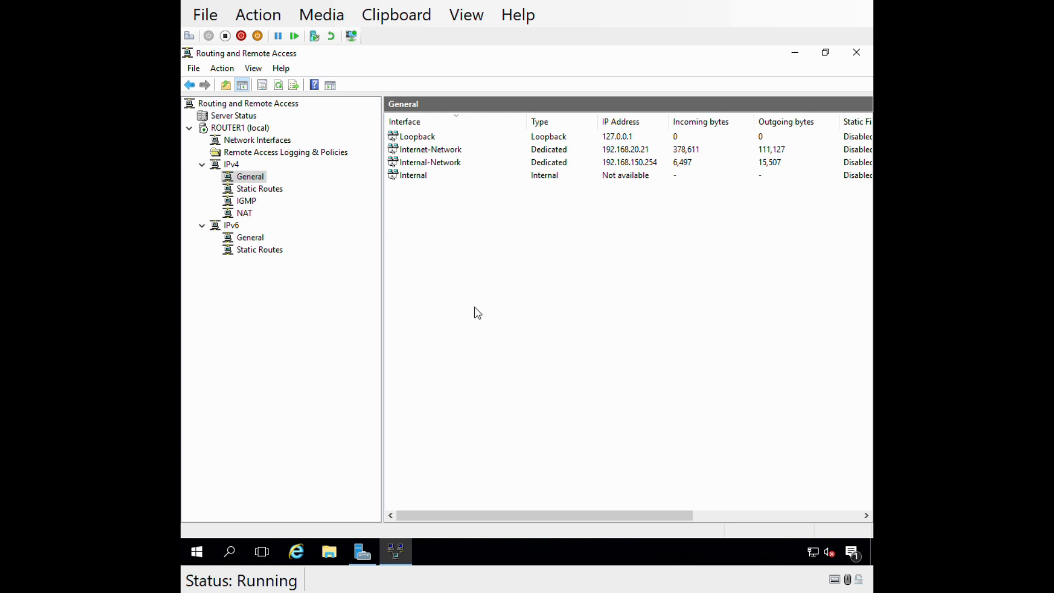
left_click(651, 166)
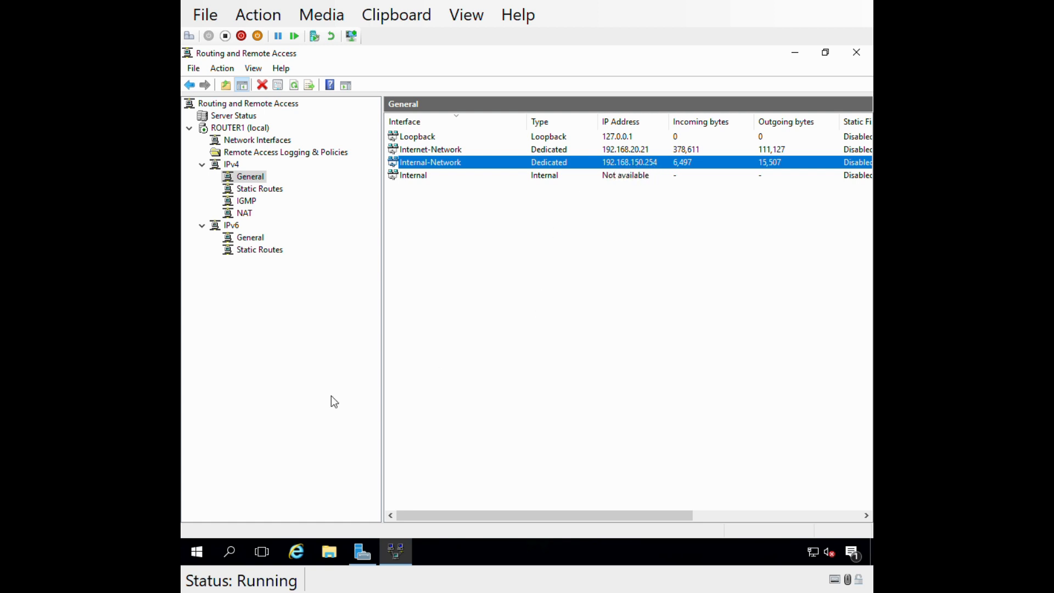
Open a Command Prompt on Router1, ping msn.com and interrupt the ping.
left_click(198, 558)
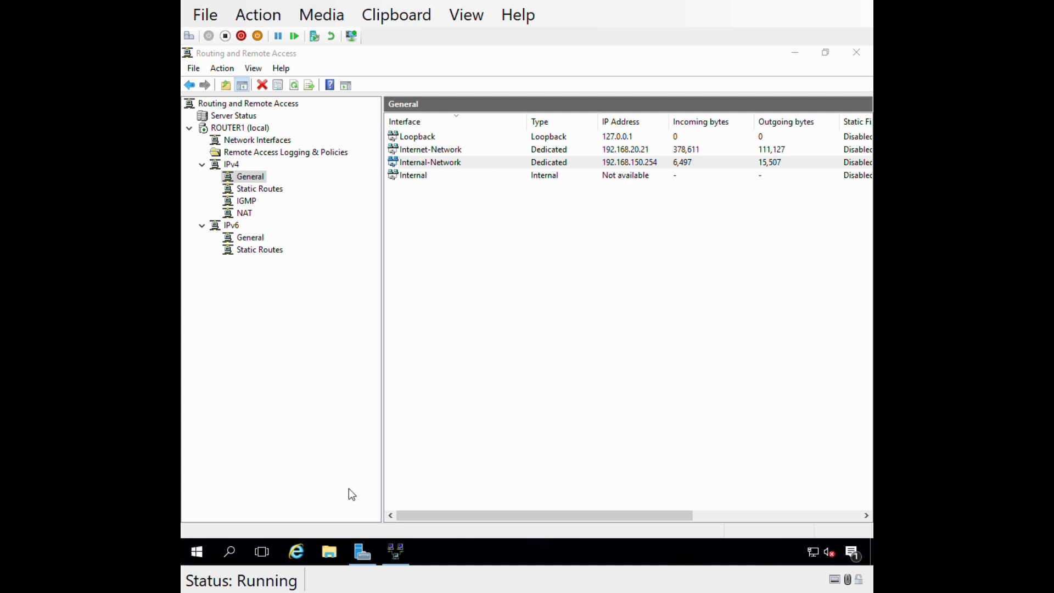
right_click(198, 558)
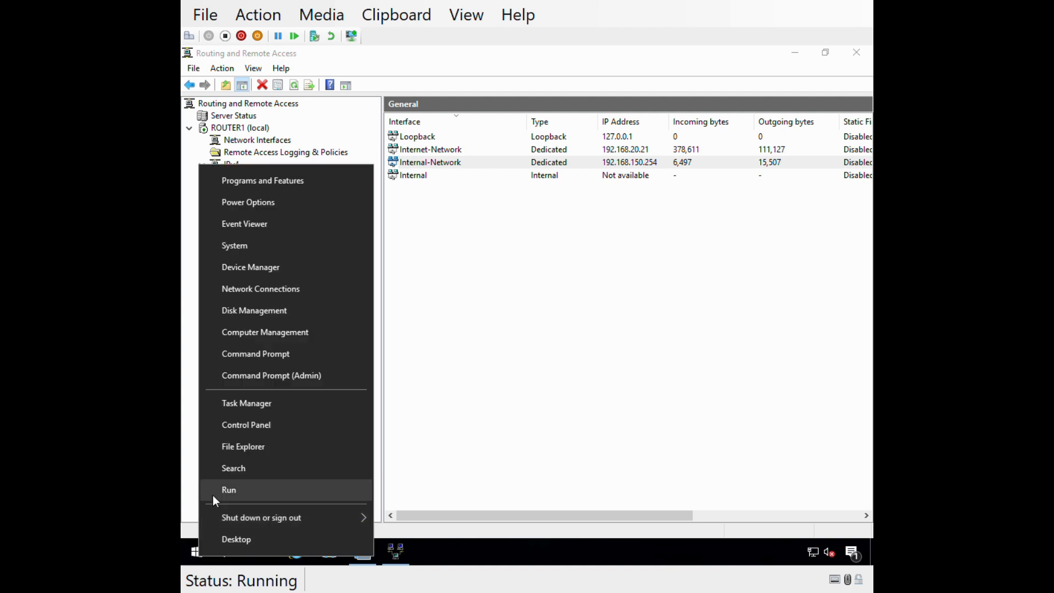
left_click(266, 361)
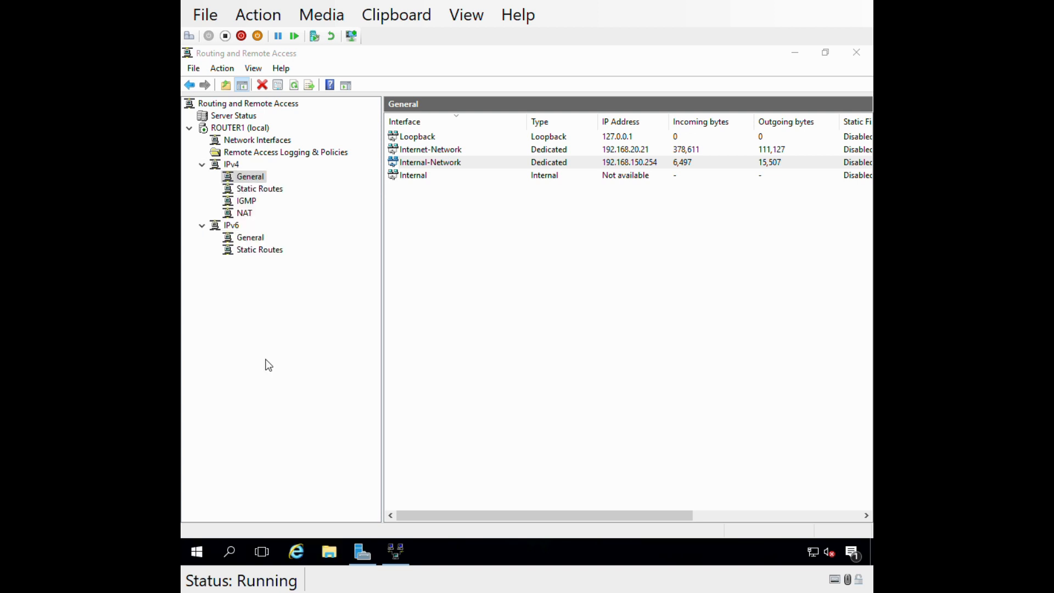
type("ping msn.com")
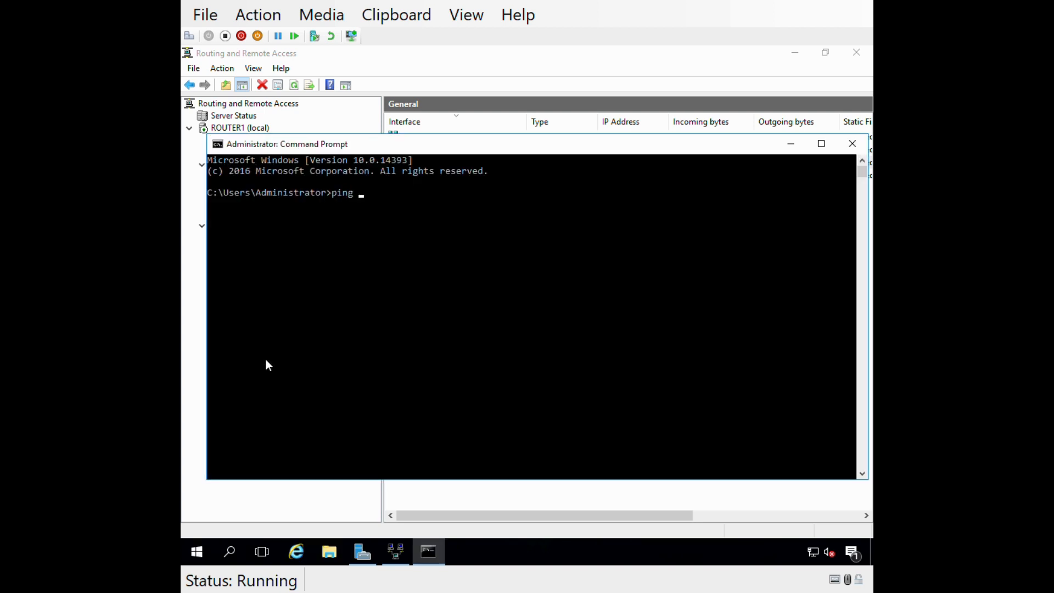
key("Return")
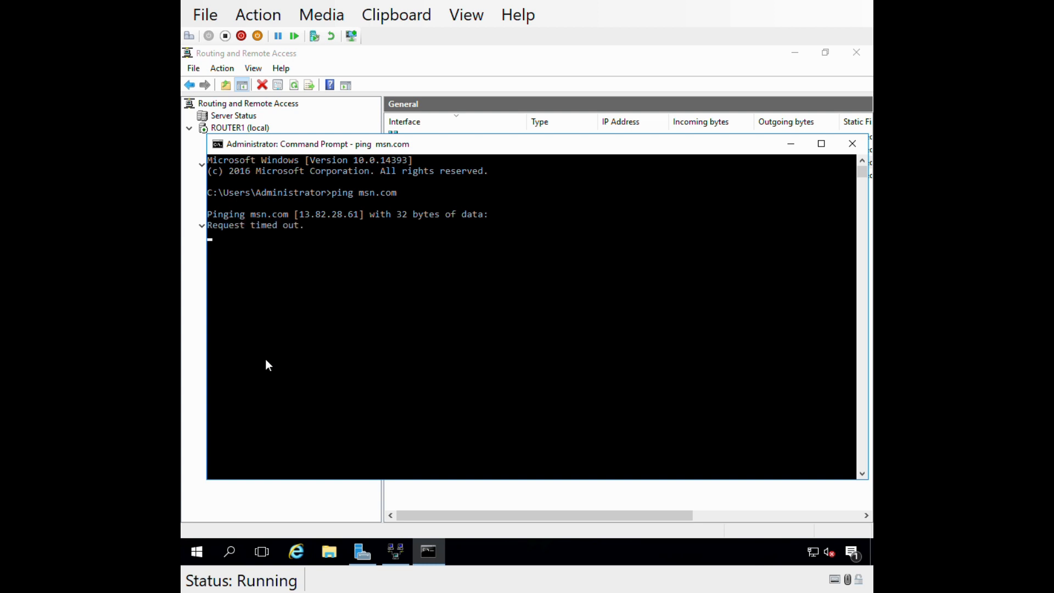
key("ctrl+c")
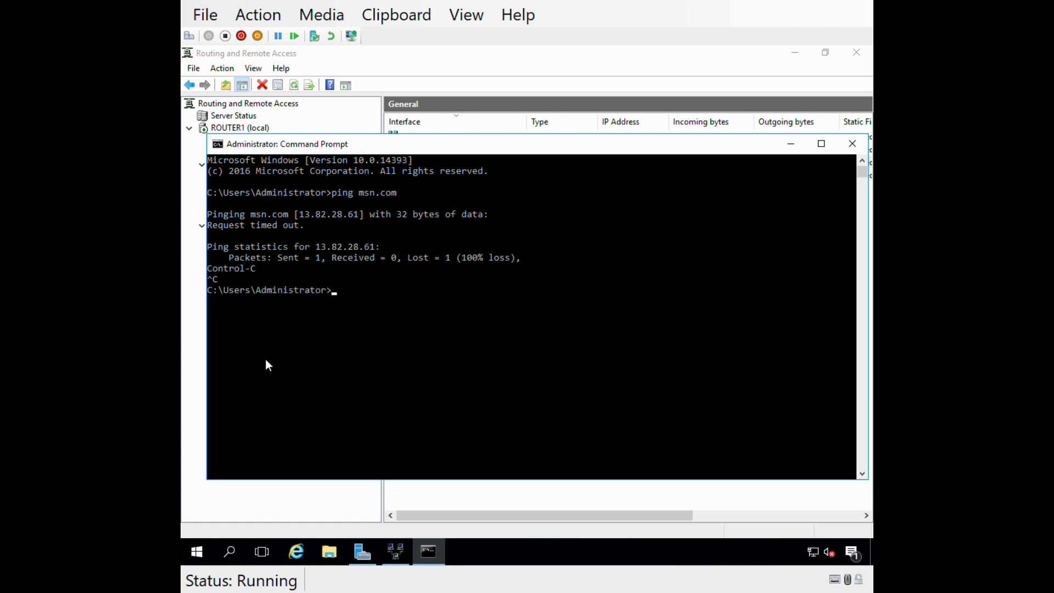
Look up msn.com with nslookup through the default DNS server and again through 8.8.8.8.
type("nslookup msn.com")
key("Return")
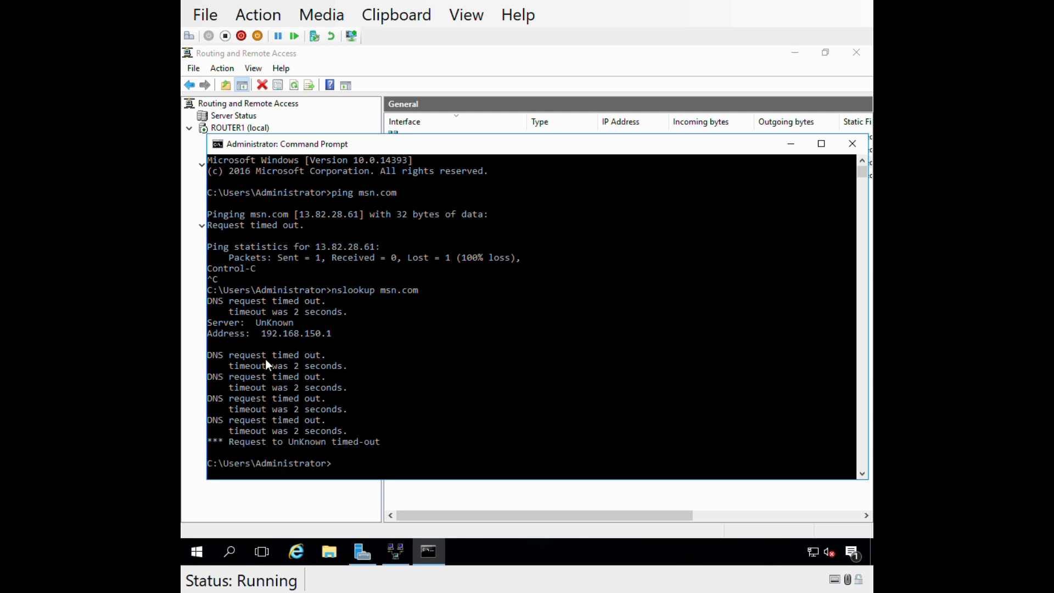
key("Up")
type("8.8.8.8")
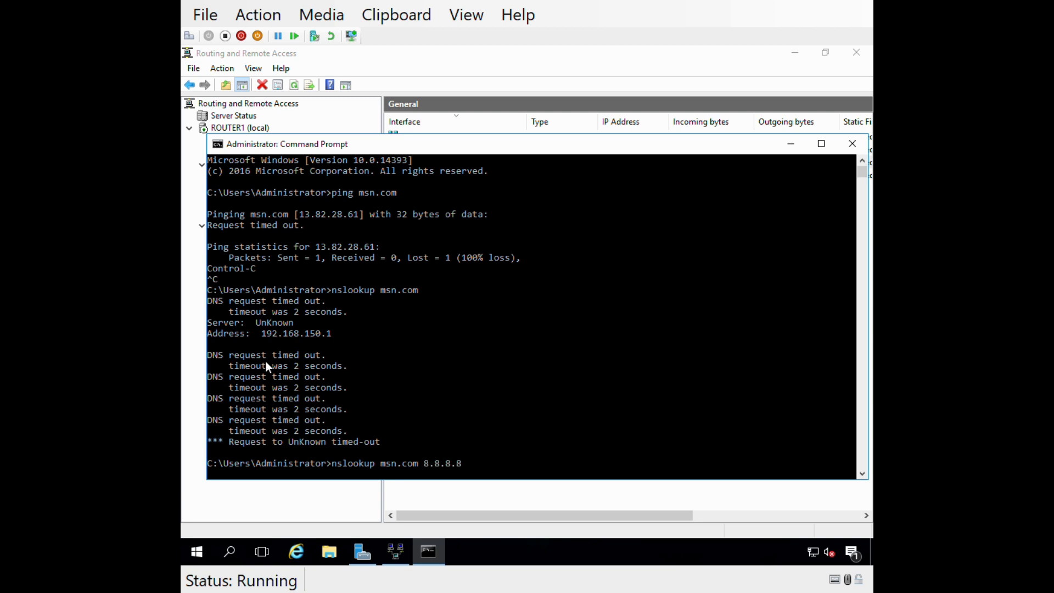
key("Return")
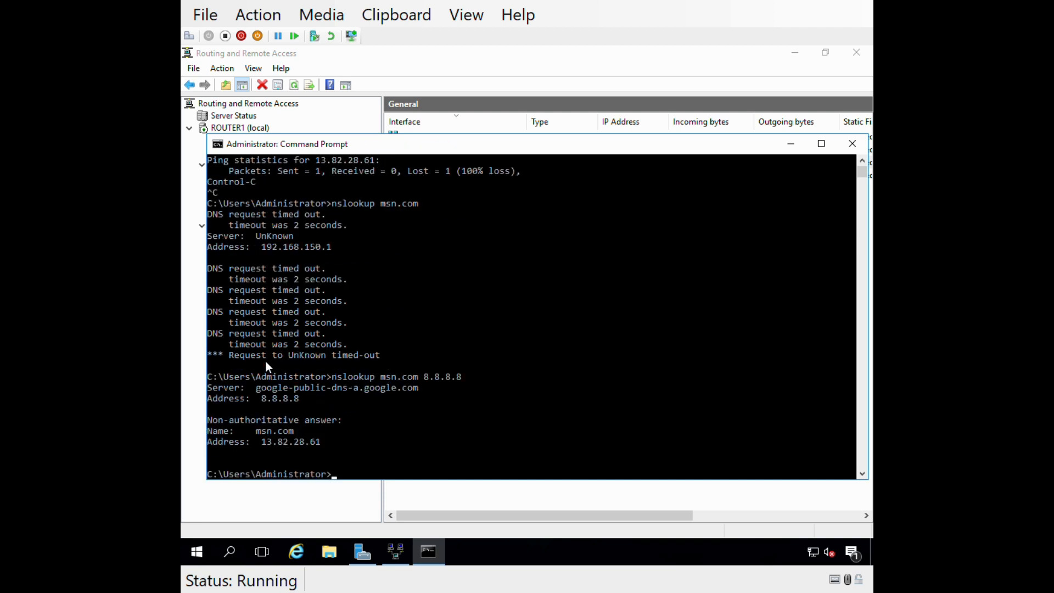
left_click(358, 443)
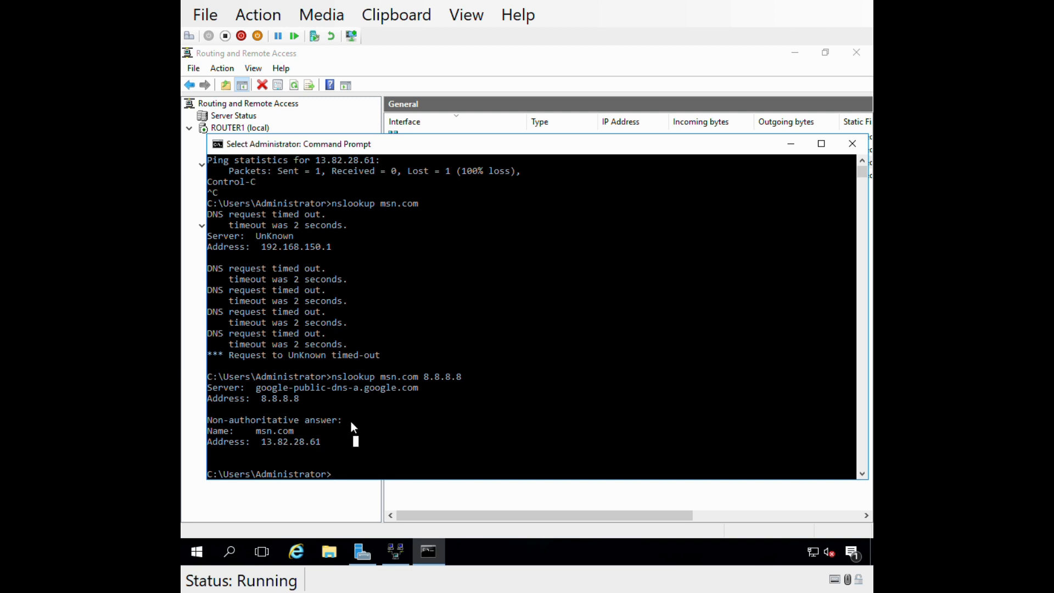
Switch to the DC1 virtual machine and exit Server Configuration to the command line with option 15.
left_click(530, 87)
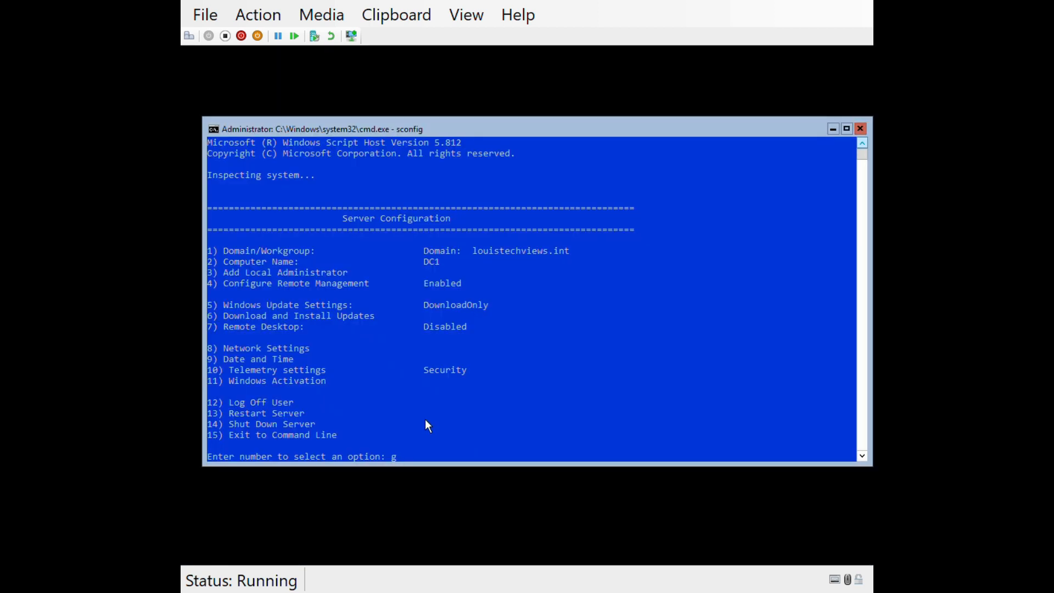
key("BackSpace")
type("15")
key("Return")
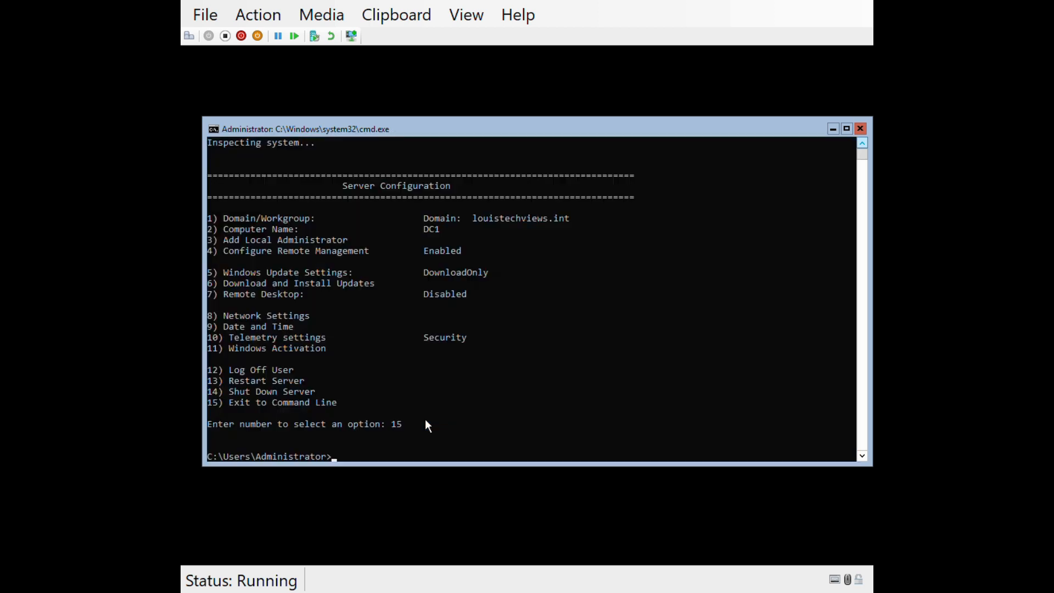
Ping the router's internal address 192.168.150.254 from DC1.
type("ping 192.168.150.254")
key("Return")
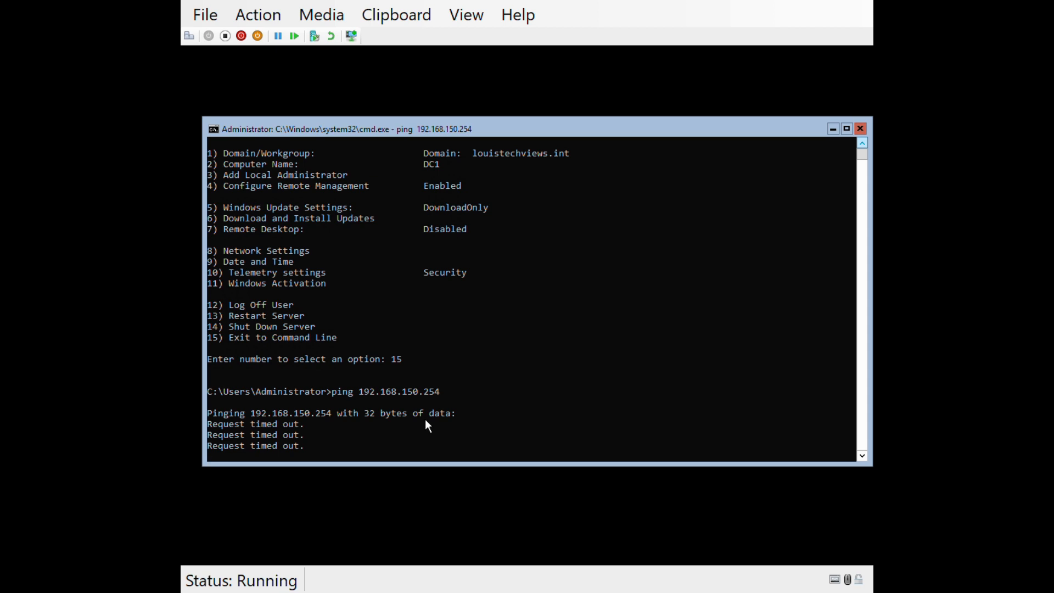
Ping 192.168.150.254 continuously from DC1 with the -t option, and stop the ping.
key("Return")
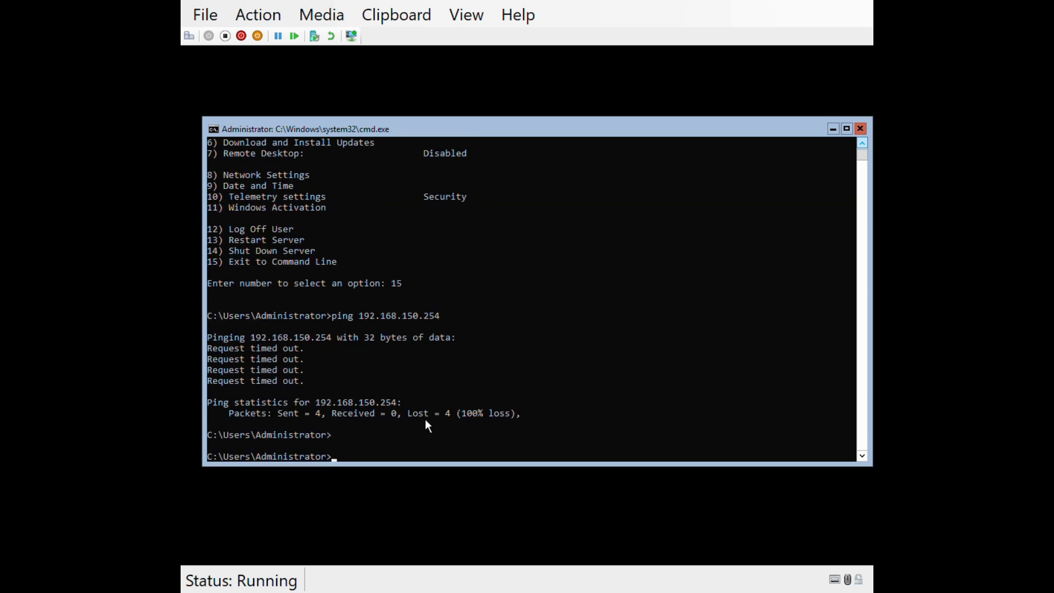
type("ping -t 192.168.150.254")
key("Return")
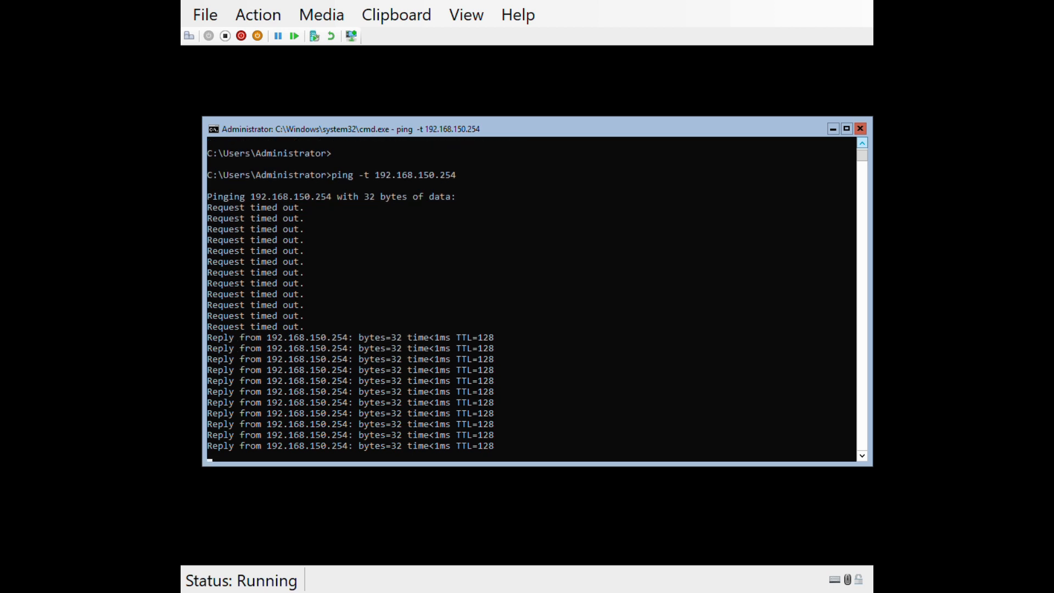
left_click(400, 403)
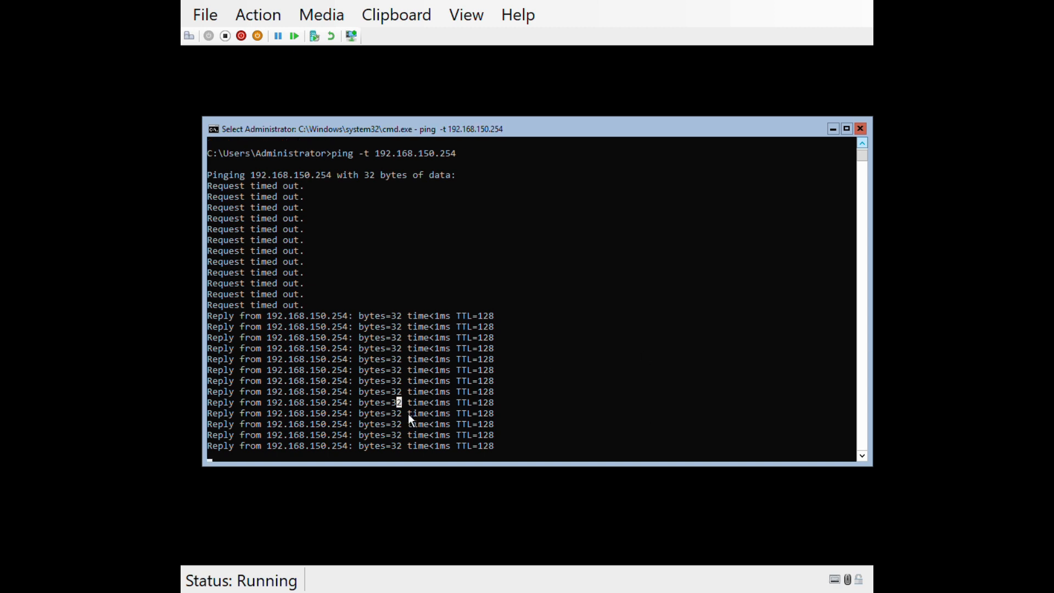
key("ctrl+c")
key("ctrl+c")
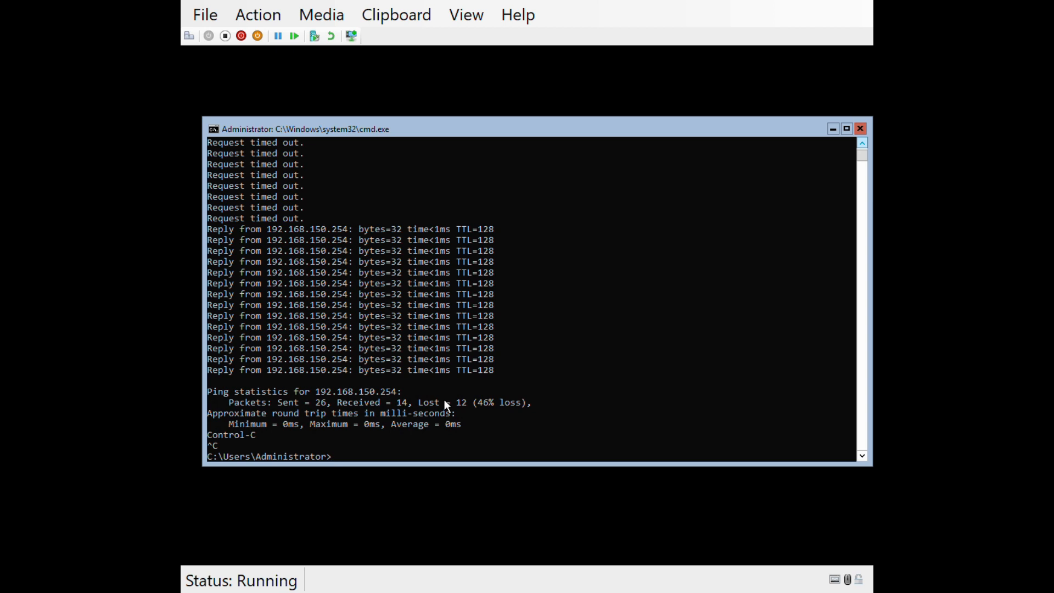
Look up msn.com from DC1 with nslookup through DNS server 8.8.8.8.
type("ping")
key("BackSpace")
key("BackSpace")
key("BackSpace")
key("BackSpace")
type("nslookup msn.com 8.8.8.8")
key("Return")
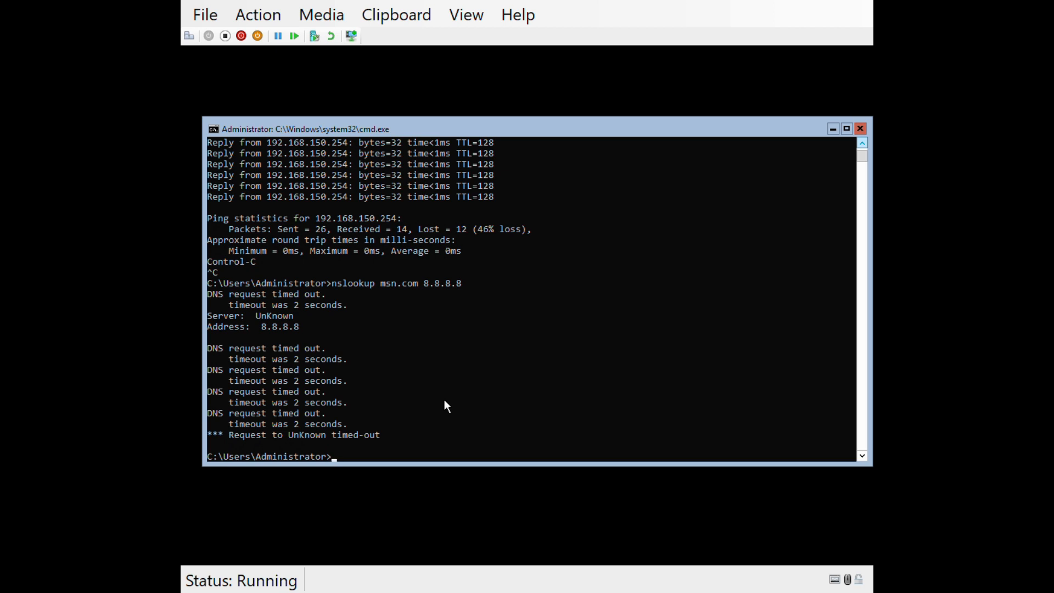
Start sconfig and open the network settings of adapter 1 with option 8.
type("sconifg")
key("BackSpace")
key("BackSpace")
key("BackSpace")
type("fig")
key("Return")
type("8")
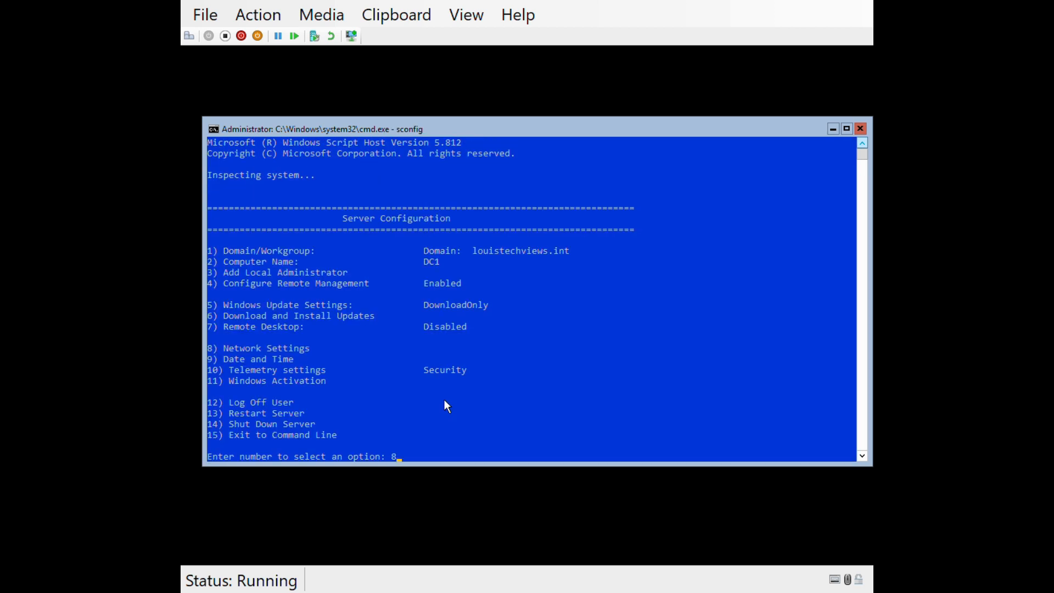
key("Return")
type("1")
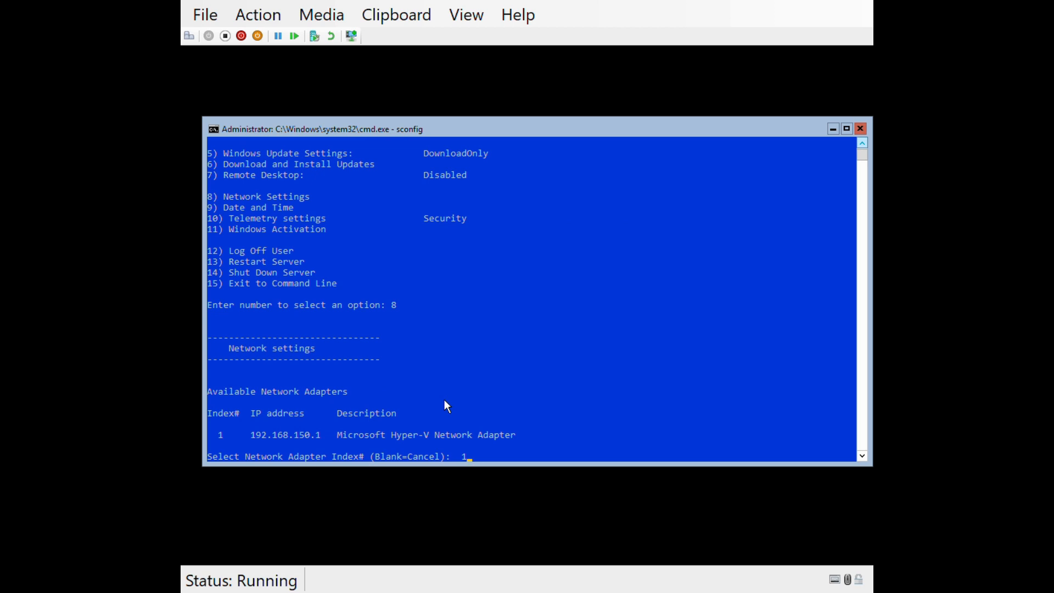
key("Return")
Set the adapter to static IP 192.168.150.1 with the default subnet mask and gateway 192.168.150.254, and return to the Server Configuration main menu.
type("1")
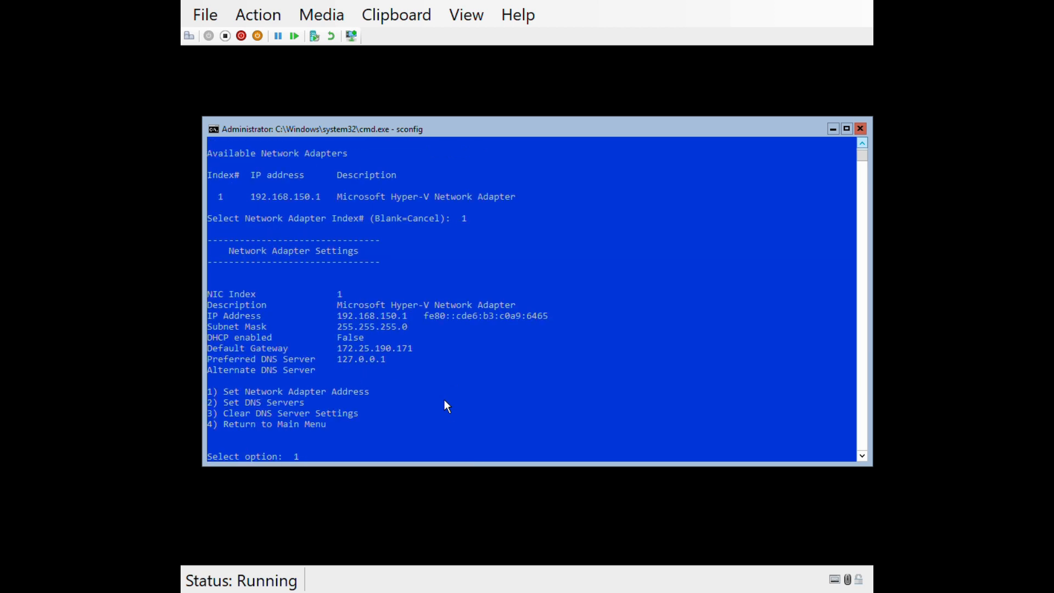
key("Return")
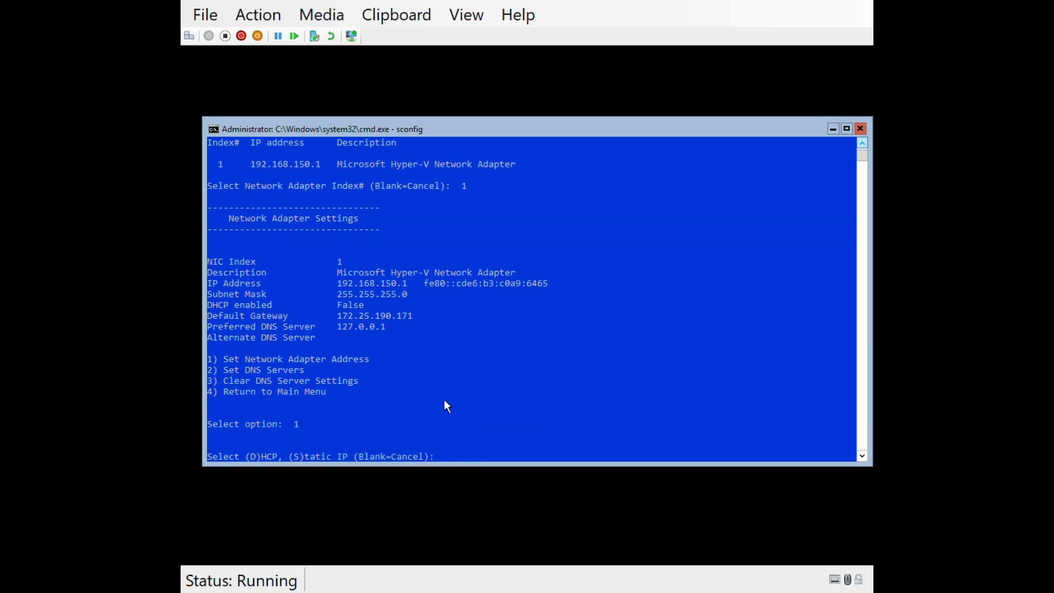
type("s")
key("Return")
type("192.168.150.1")
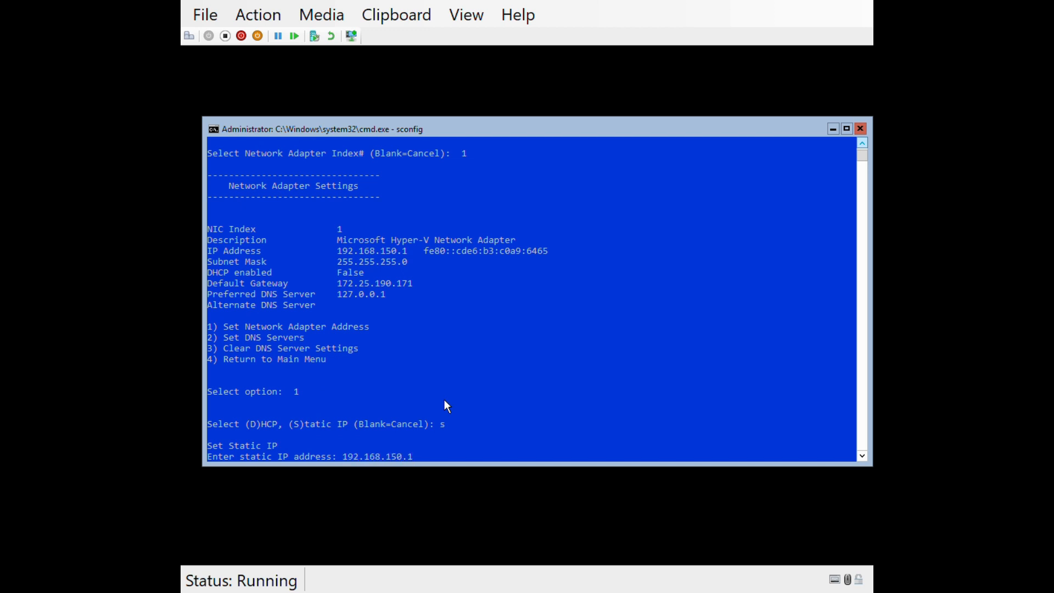
key("Return")
key("Return")
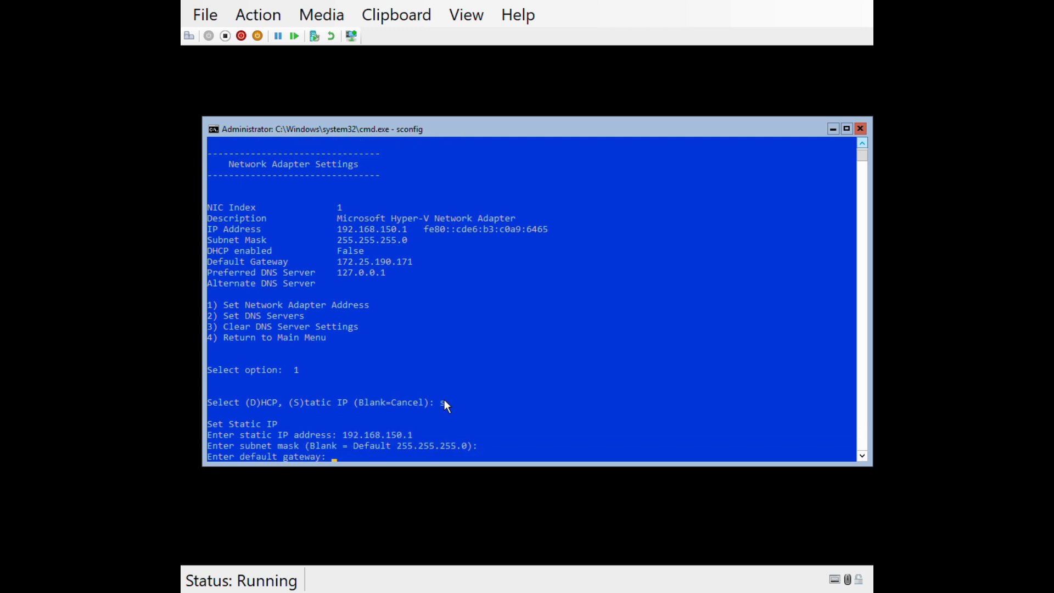
type("192.168.150.254")
key("Return")
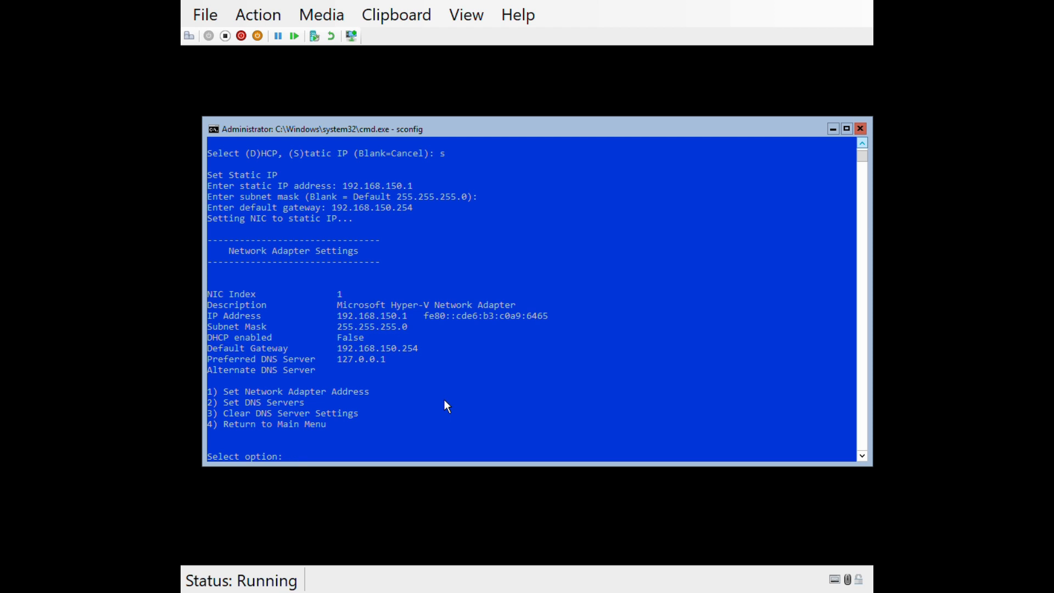
type("4")
key("Return")
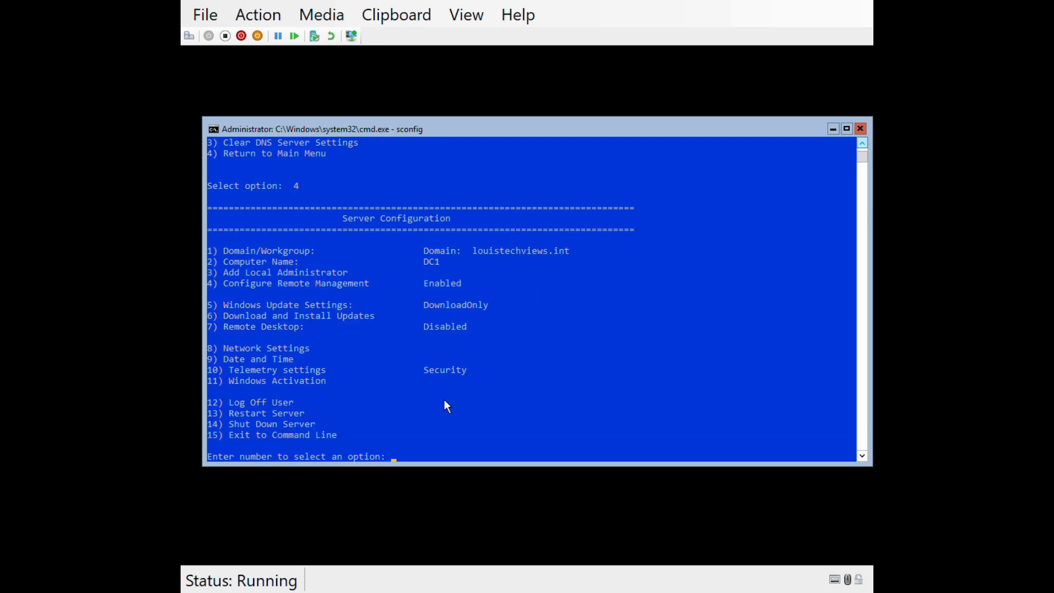
Exit Server Configuration to the command line with option 15 and repeat the msn.com nslookup through 8.8.8.8.
type("15")
key("Return")
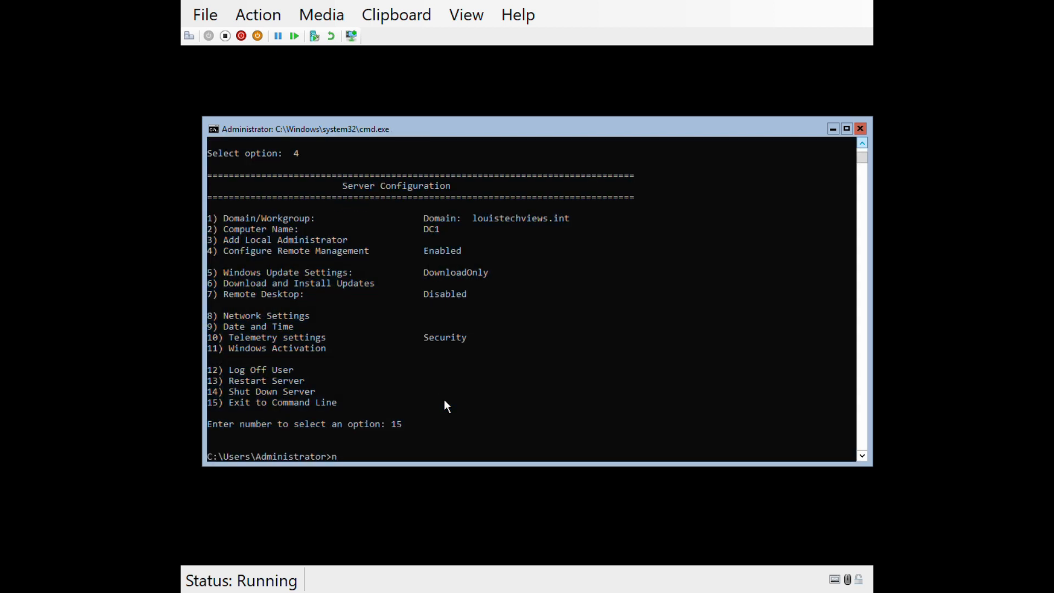
type("nslookup msn.com 8.8.8.8")
key("Return")
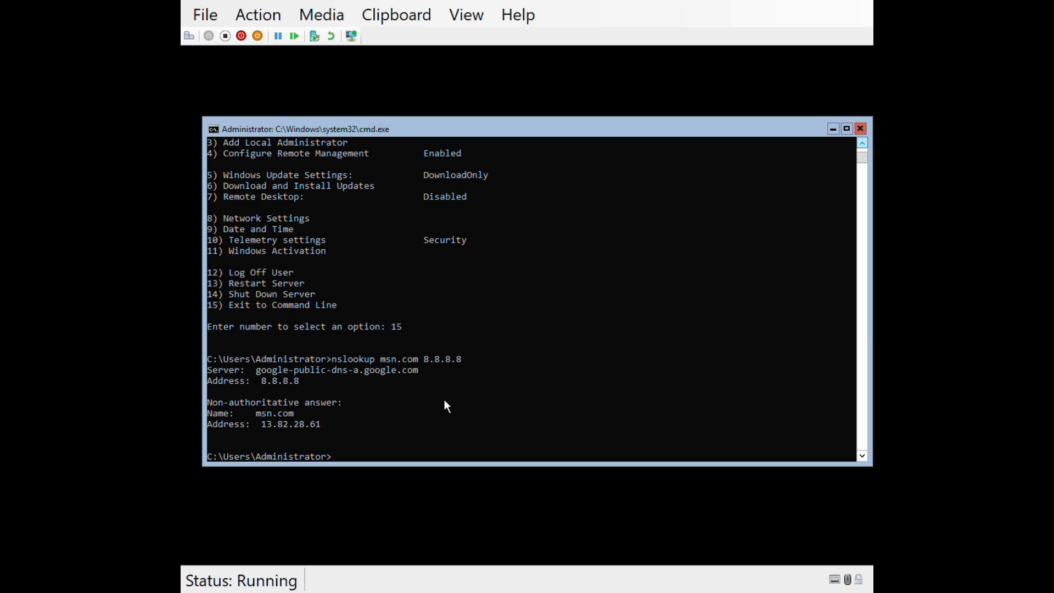
Look up msn.com twice with nslookup through DC1's default DNS server.
type("nslookup msn.com 8.8.8.")
key("BackSpace")
key("BackSpace")
key("BackSpace")
key("BackSpace")
key("BackSpace")
key("BackSpace")
key("BackSpace")
key("Return")
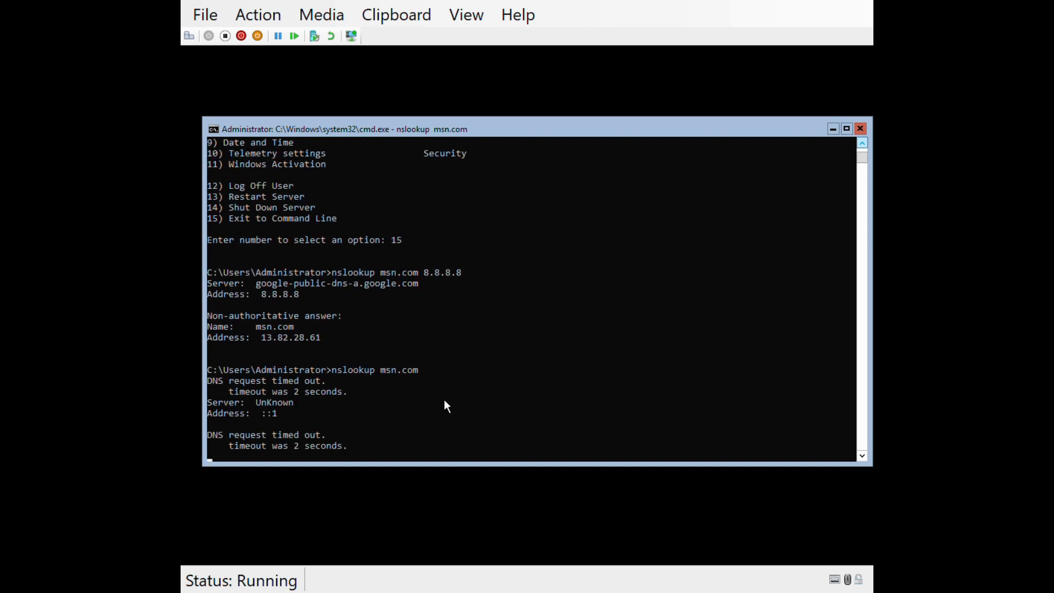
key("Up")
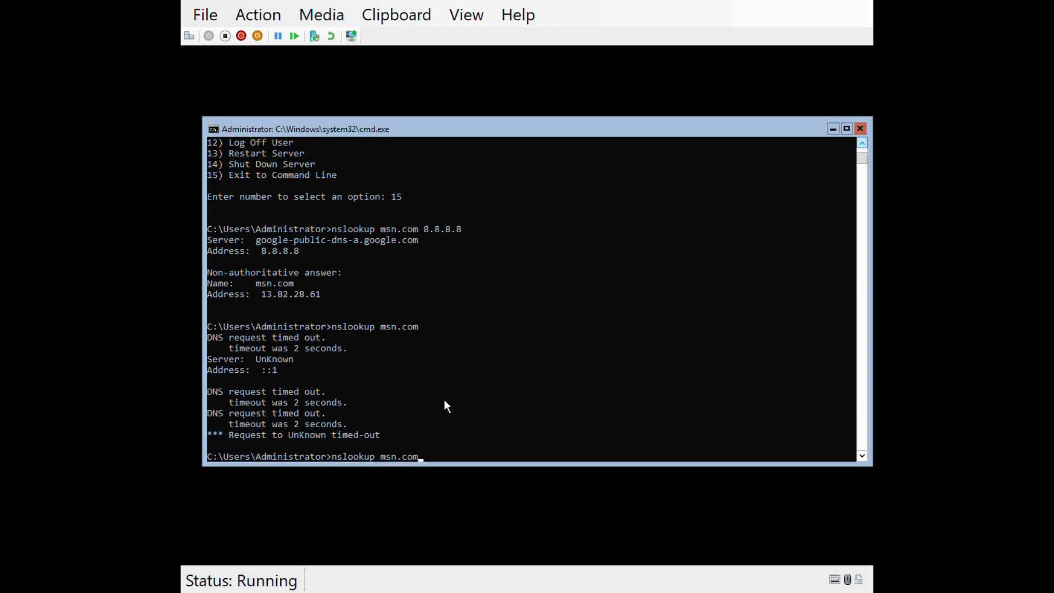
key("Return")
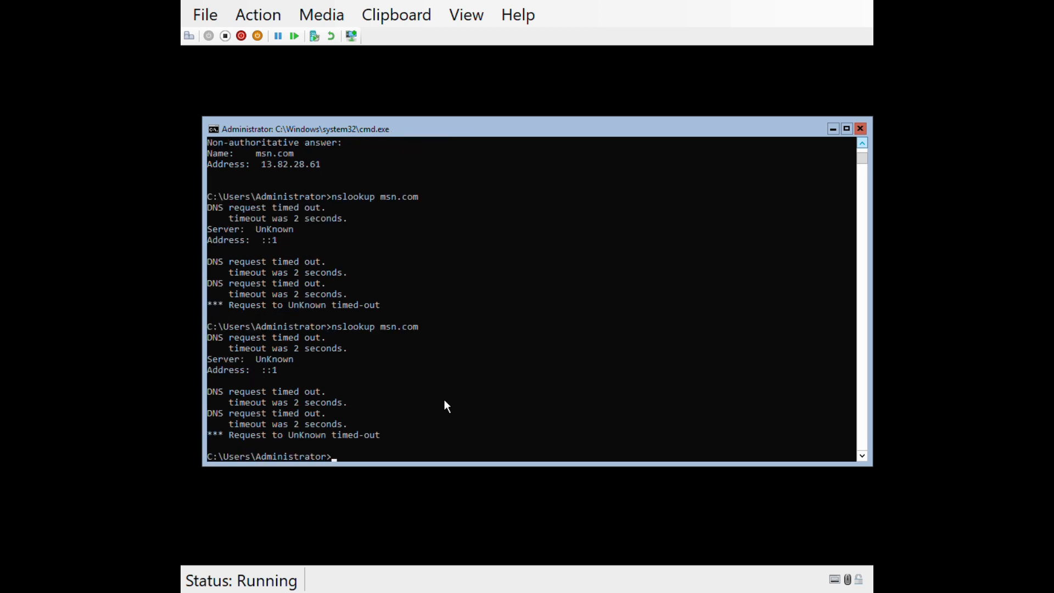
Look up msn.com with nslookup through DNS server 192.168.150.1.
key("Up")
type("192.168.2")
key("BackSpace")
type("150")
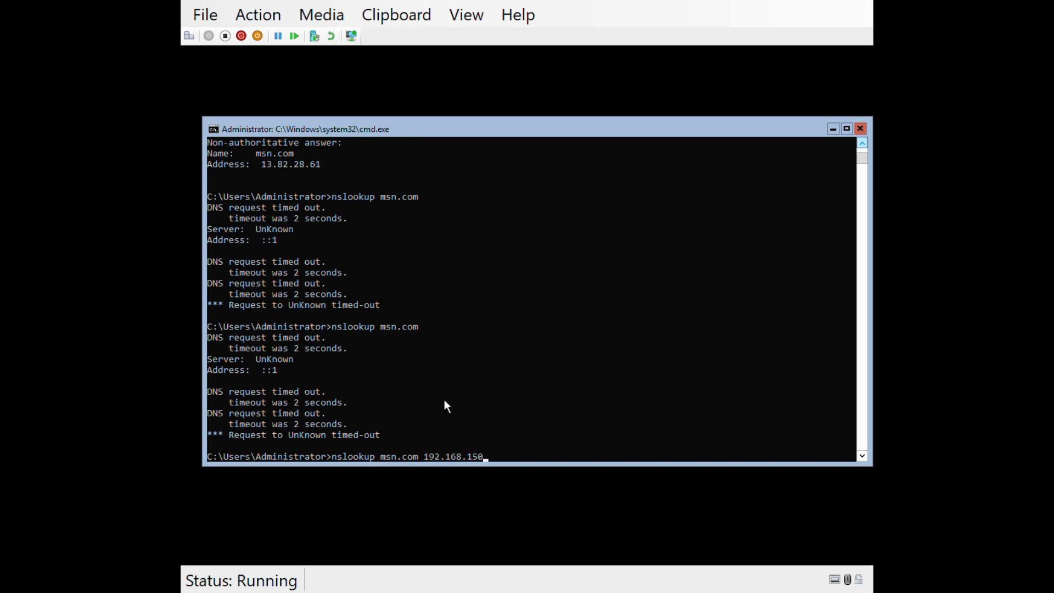
type(".1")
key("Return")
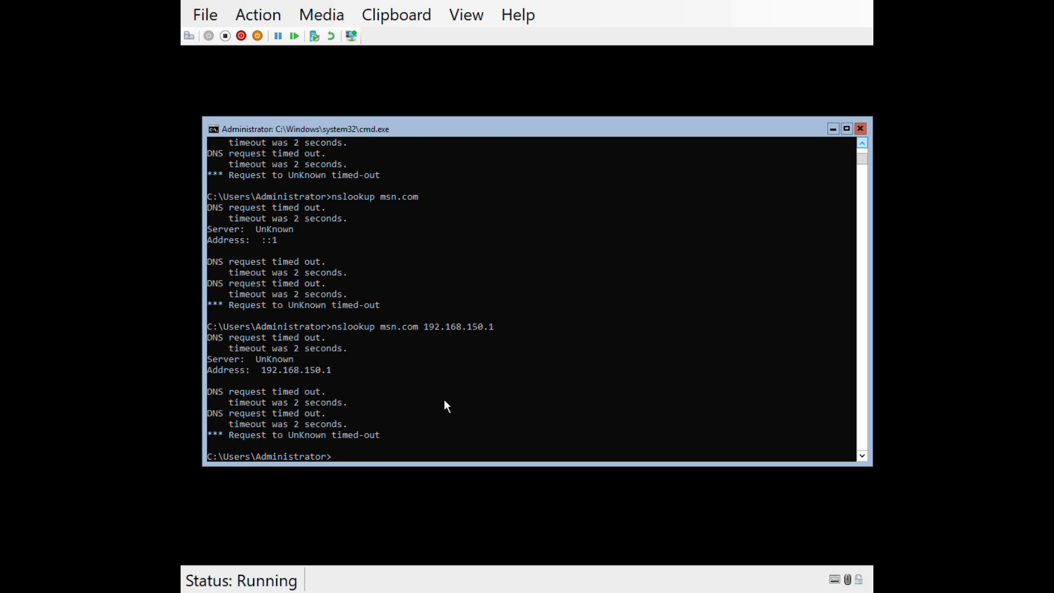
Look up microsoft.com with nslookup through DNS server 8.8.8.8.
type("nslookup microsoft.com 8.8.8.8")
key("Return")
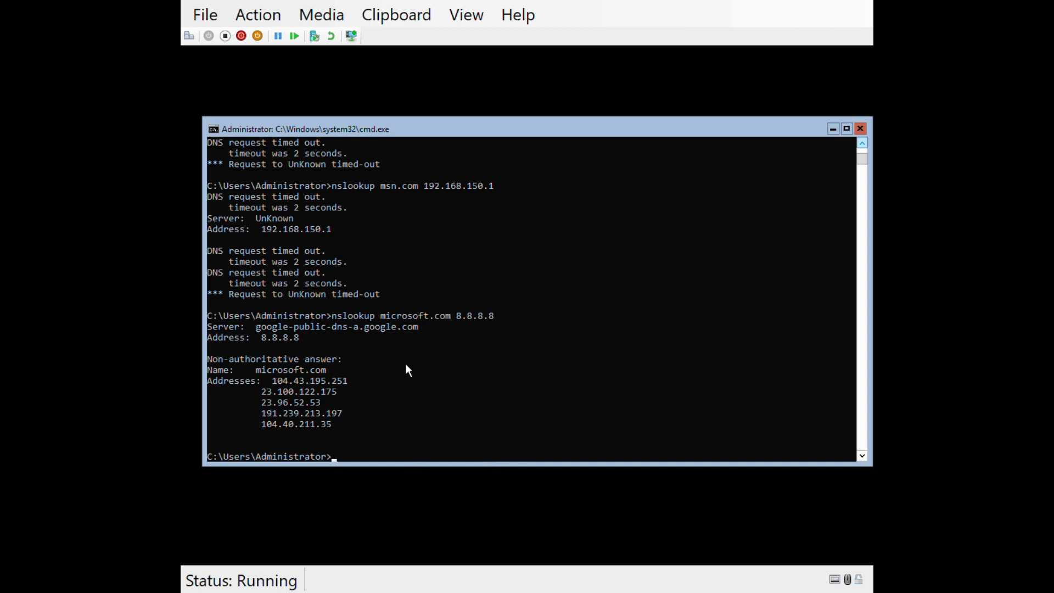
Clear the console, list DC1's full IP configuration with ipconfig /all, and clear the console again.
type("cls")
key("Return")
type("ip")
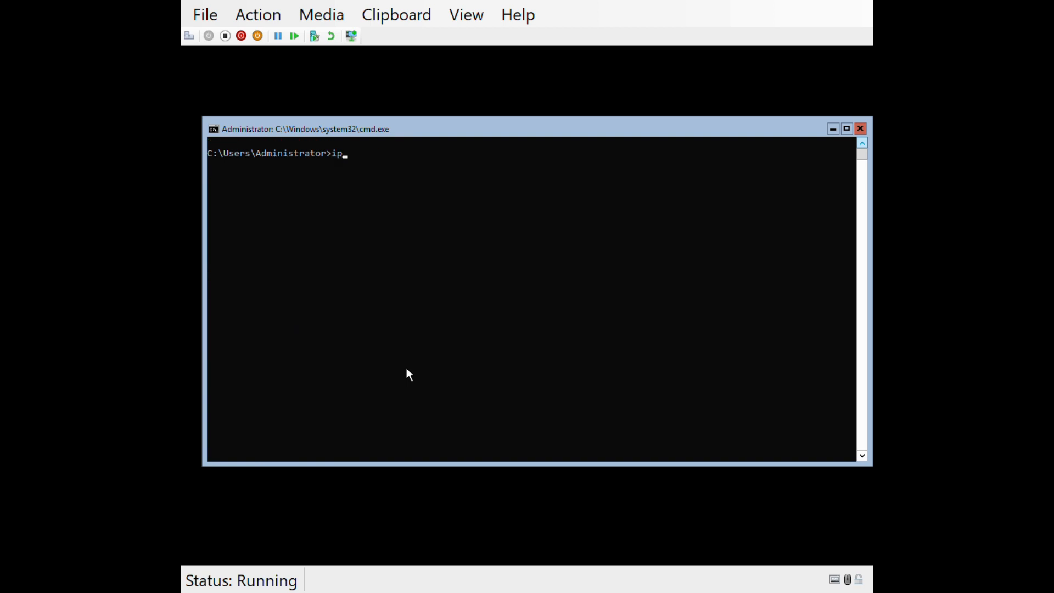
type("config /all")
key("Return")
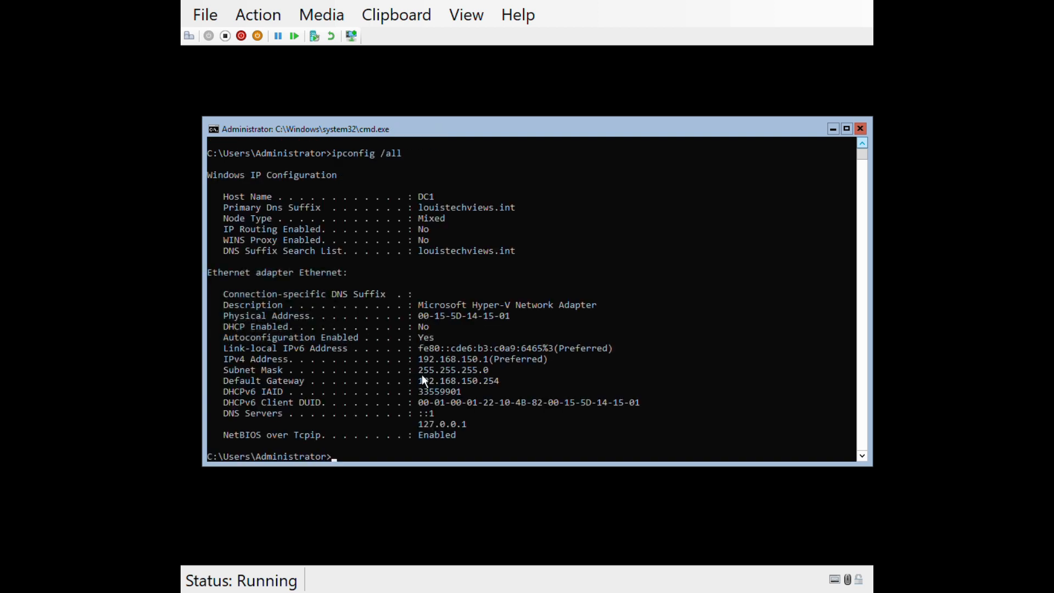
type("cls")
key("Return")
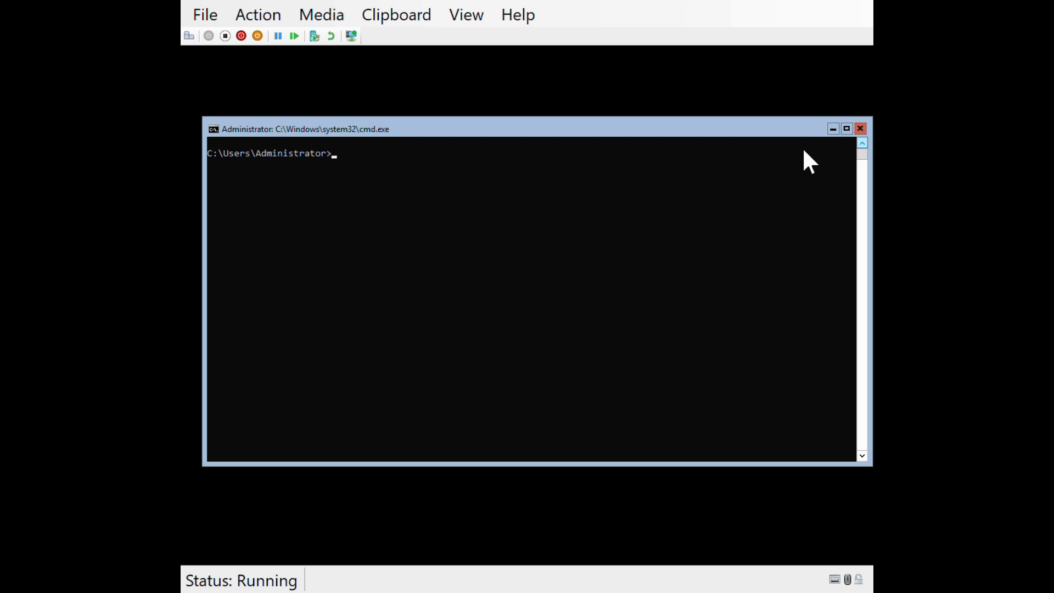
type("g")
key("BackSpace")
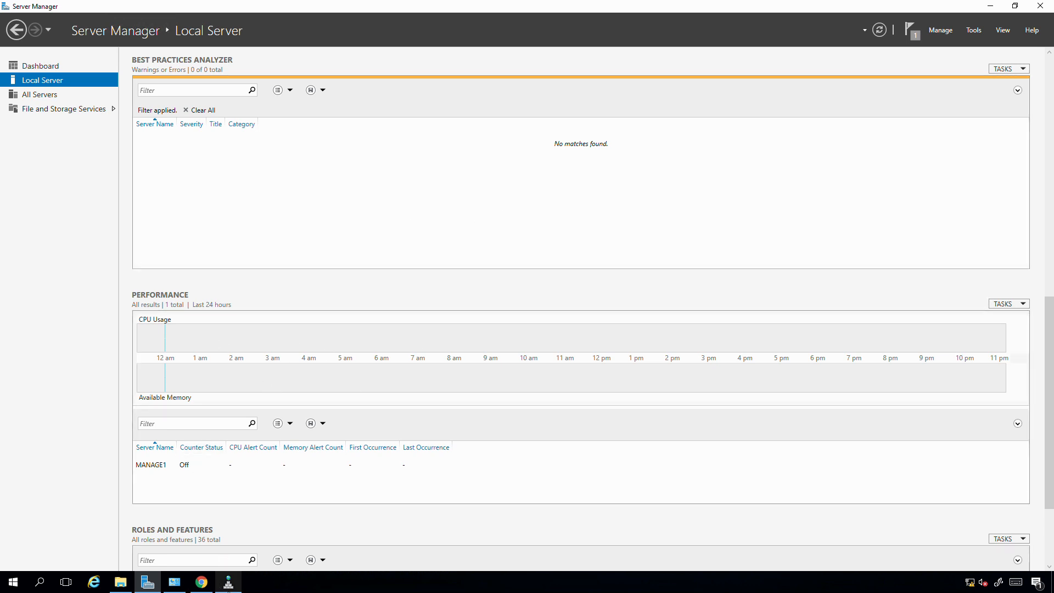
In DNS Manager on MANAGE1, limit dc1's DNS listening to 192.168.150.1 by excluding the fe80 address, and apply the change.
mouse_move(228, 585)
left_click(219, 525)
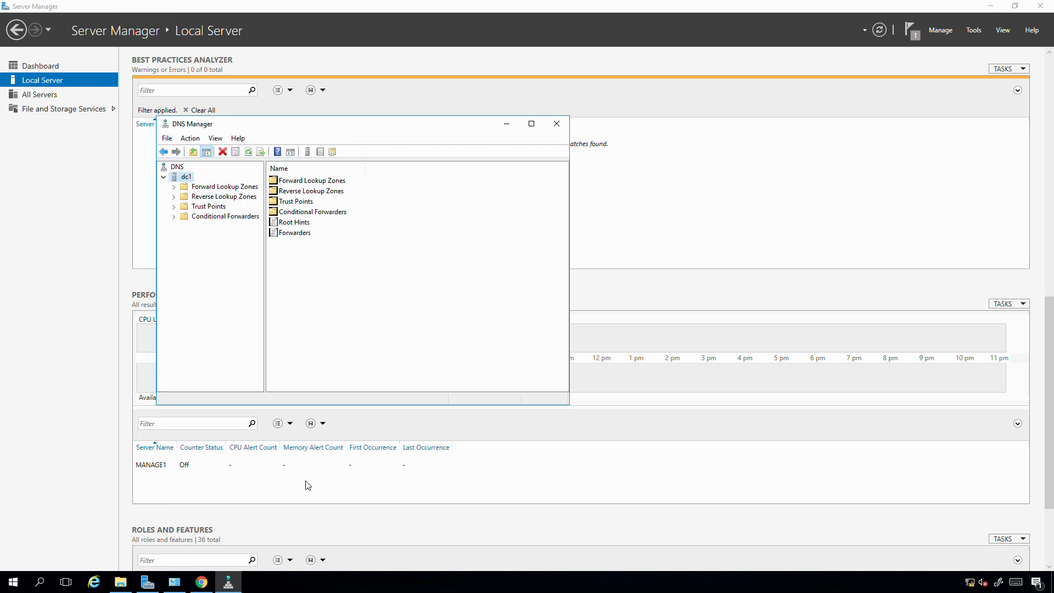
right_click(181, 180)
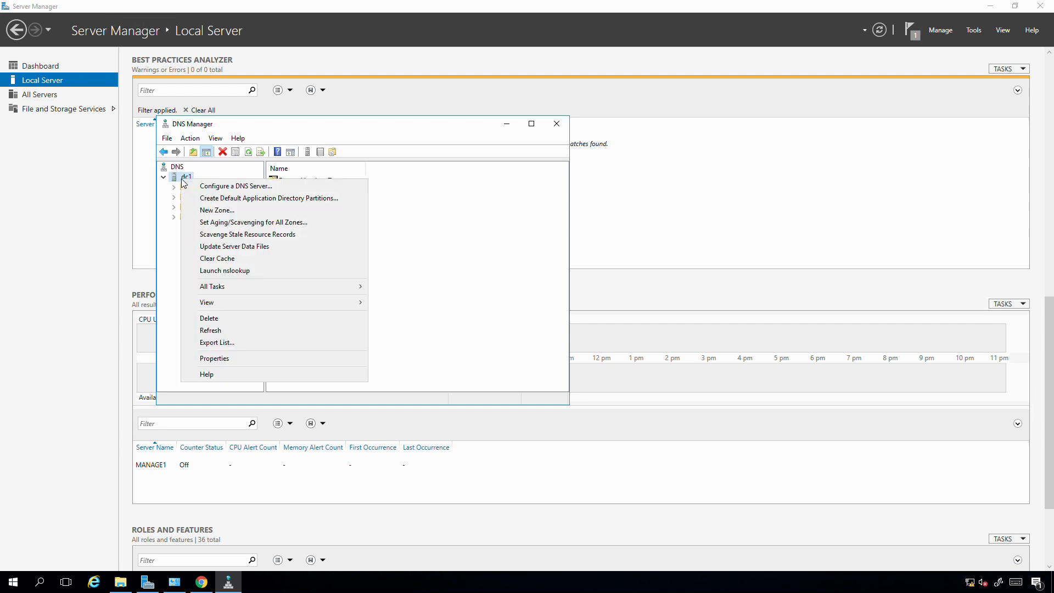
left_click(203, 360)
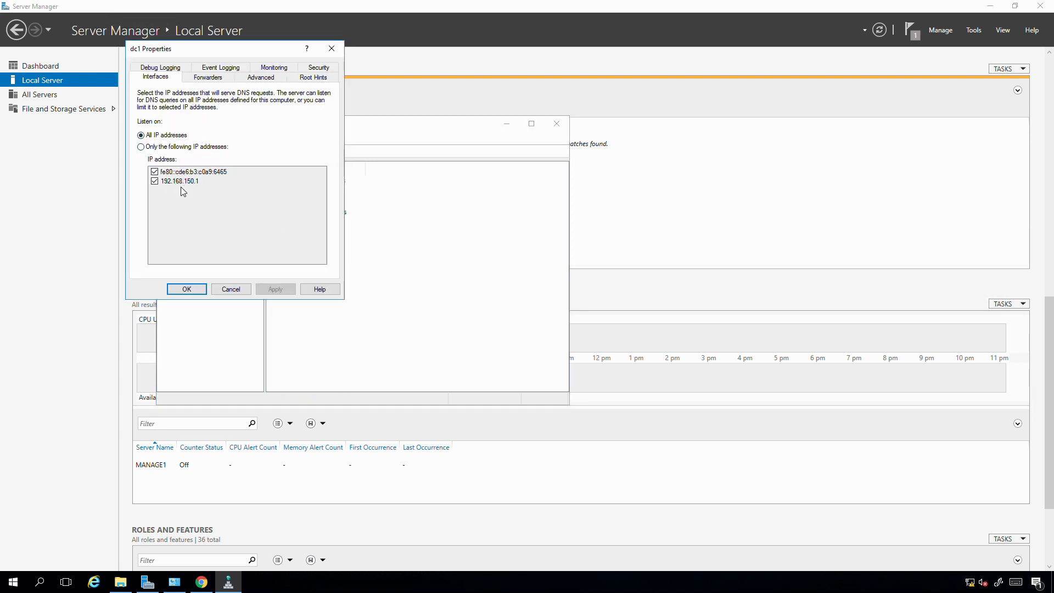
left_click(141, 146)
left_click(155, 172)
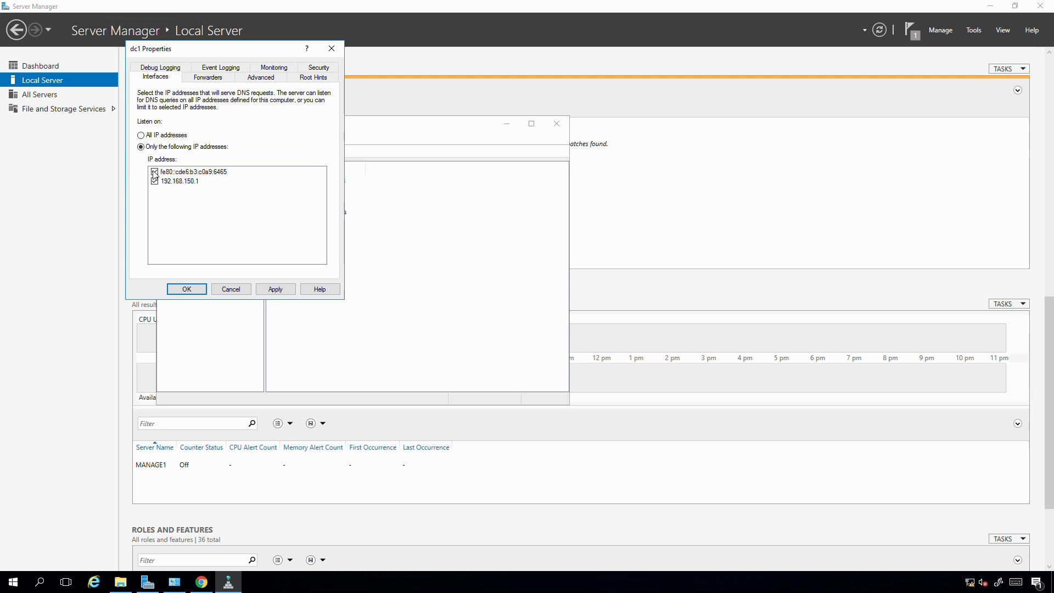
left_click(264, 291)
Remove the three fec0:0:0:ffff addresses from dc1's list of DNS forwarding servers.
left_click(201, 80)
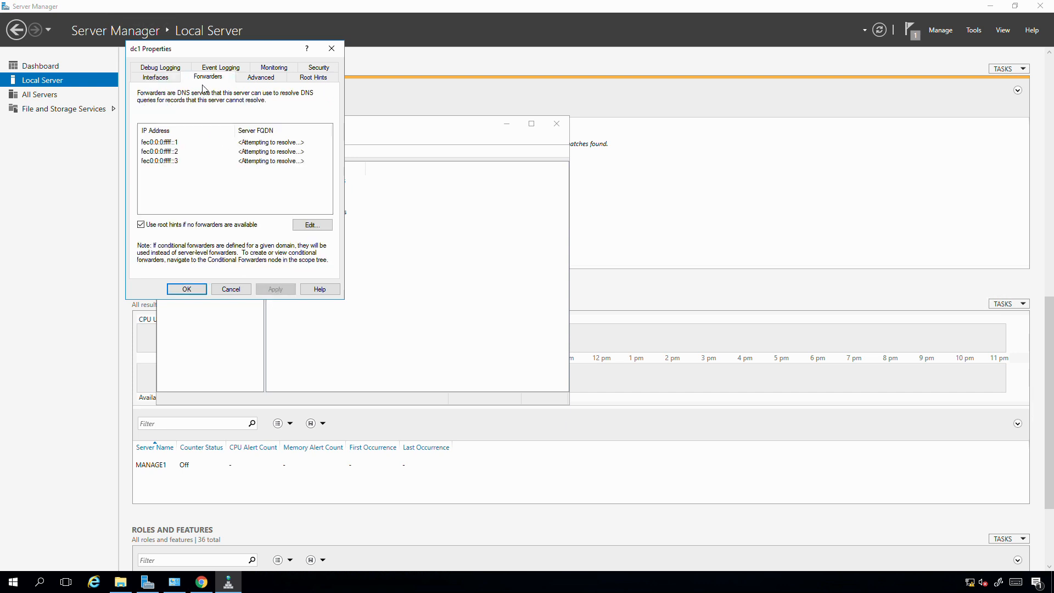
left_click(160, 144)
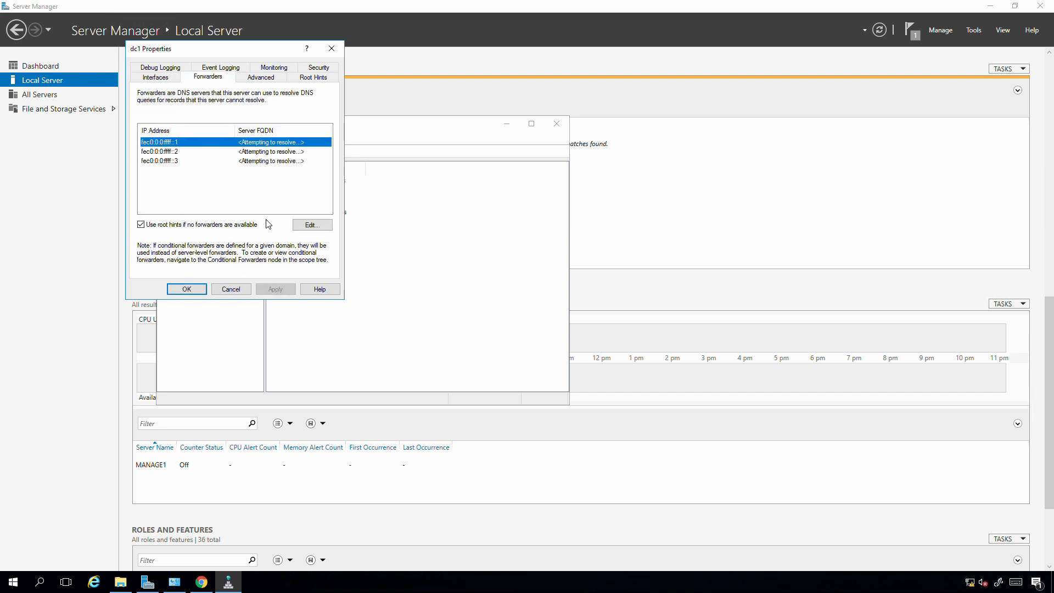
left_click(323, 228)
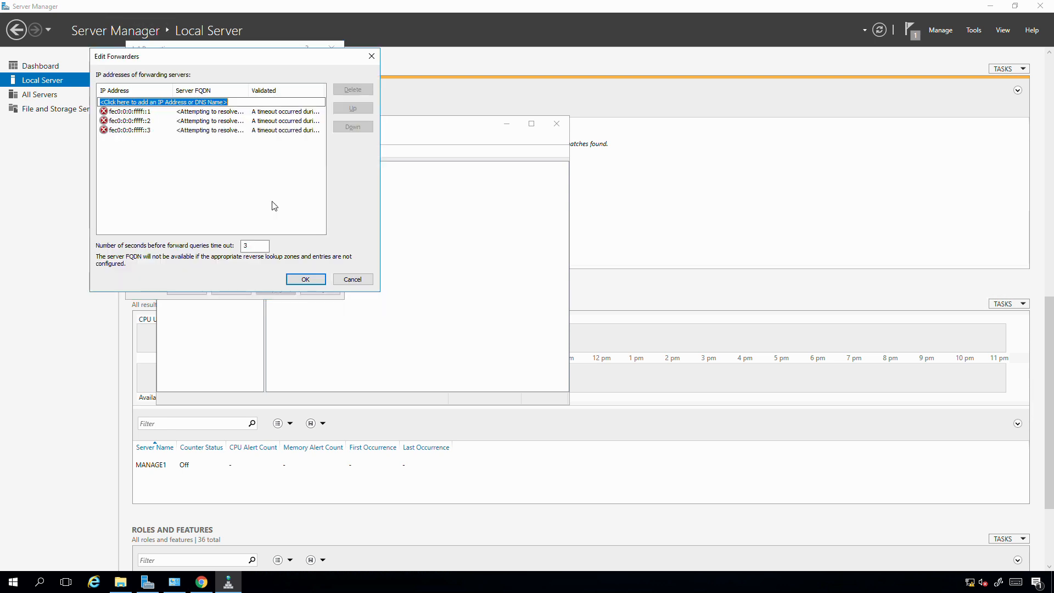
left_click(353, 89)
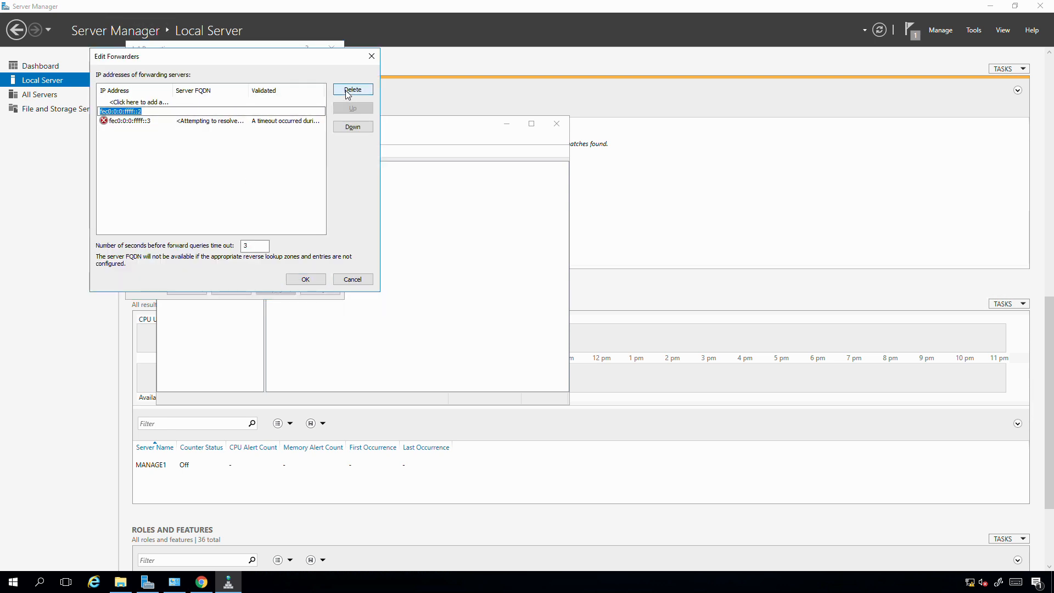
left_click(353, 89)
left_click(353, 89)
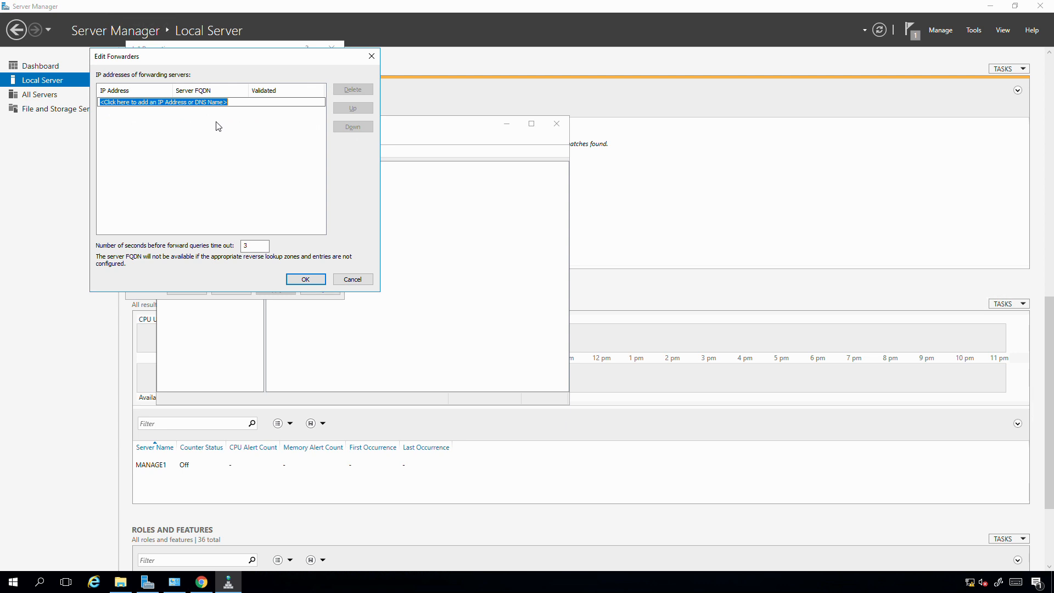
Add 8.8.8.8 as dc1's DNS forwarder and apply the change.
type("8.8.8.8")
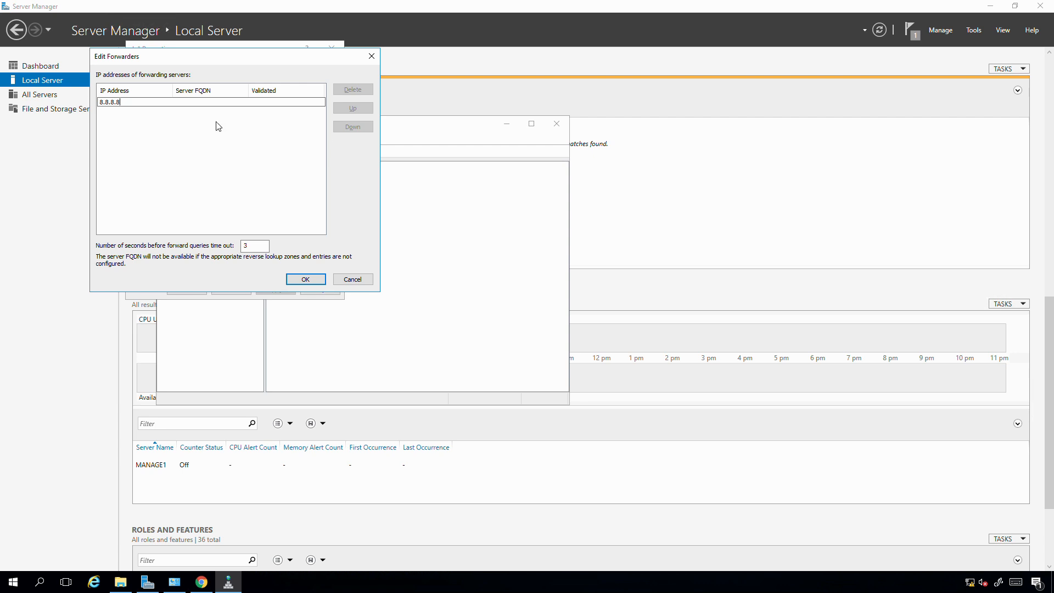
key("Return")
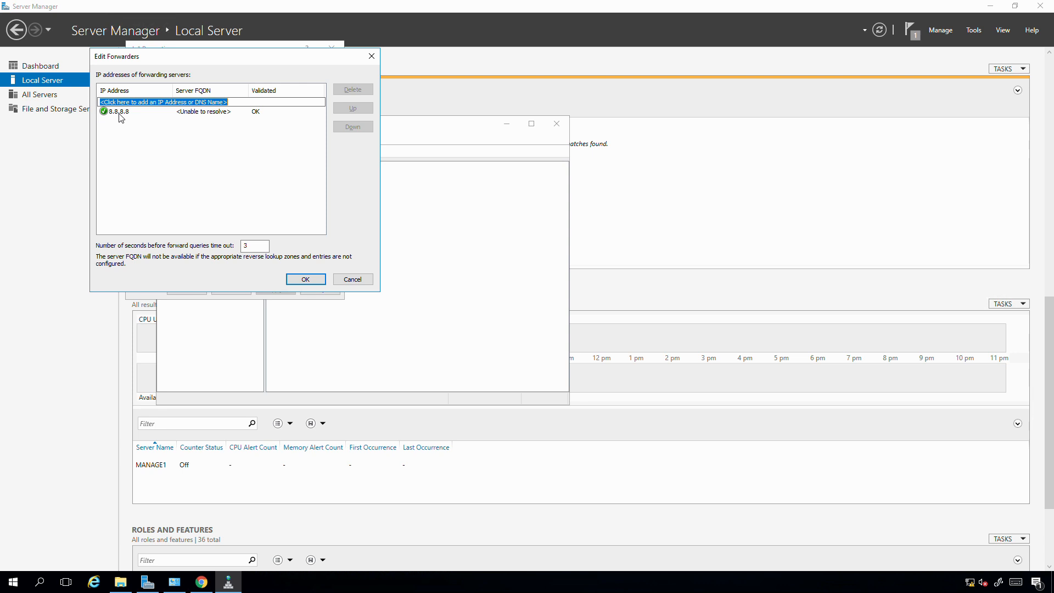
left_click(302, 280)
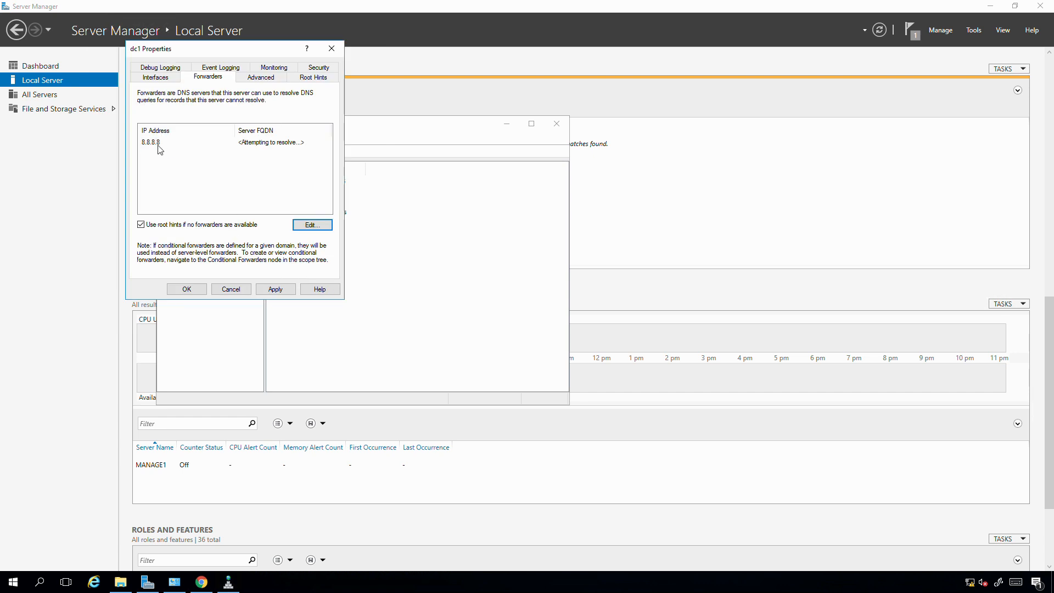
left_click(278, 288)
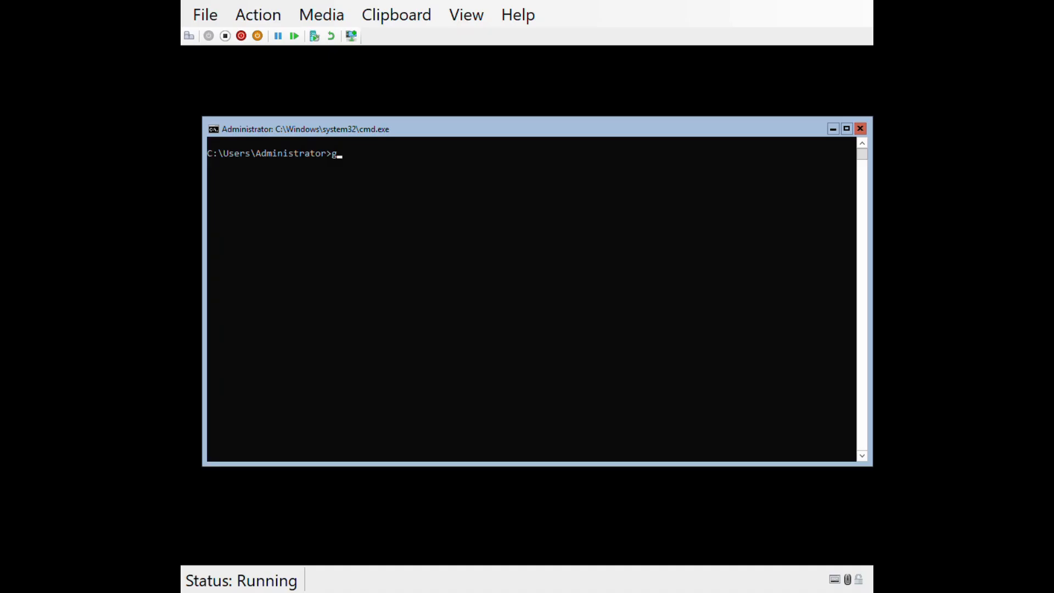
In DC1's command prompt, look up microsoft.com with nslookup through the default DNS server.
key("BackSpace")
key("Up")
key("Up")
key("Up")
key("Up")
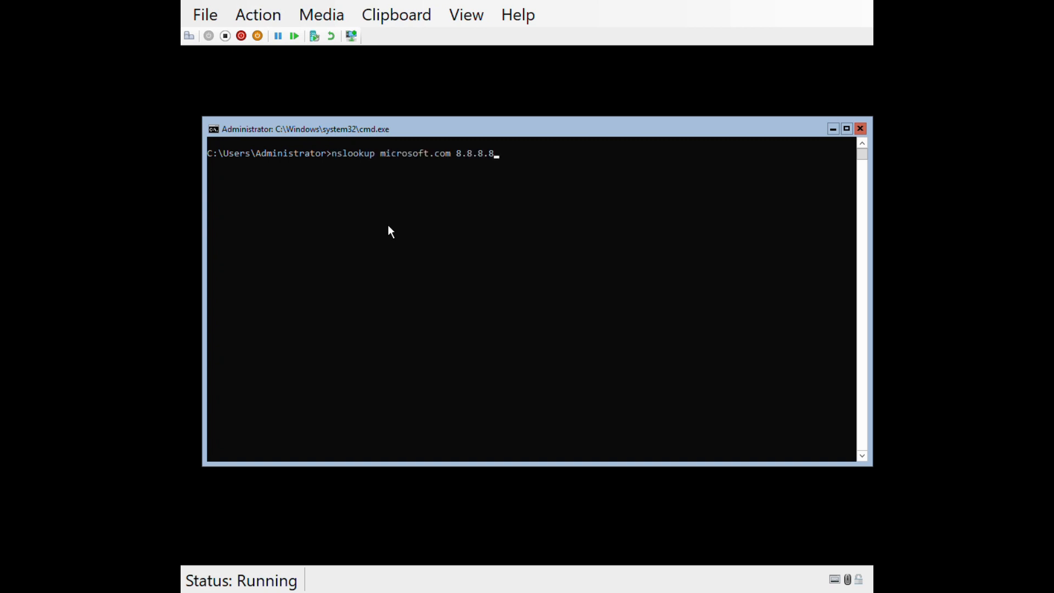
key("BackSpace")
key("BackSpace")
key("BackSpace")
key("BackSpace")
key("BackSpace")
key("BackSpace")
key("BackSpace")
key("BackSpace")
key("Return")
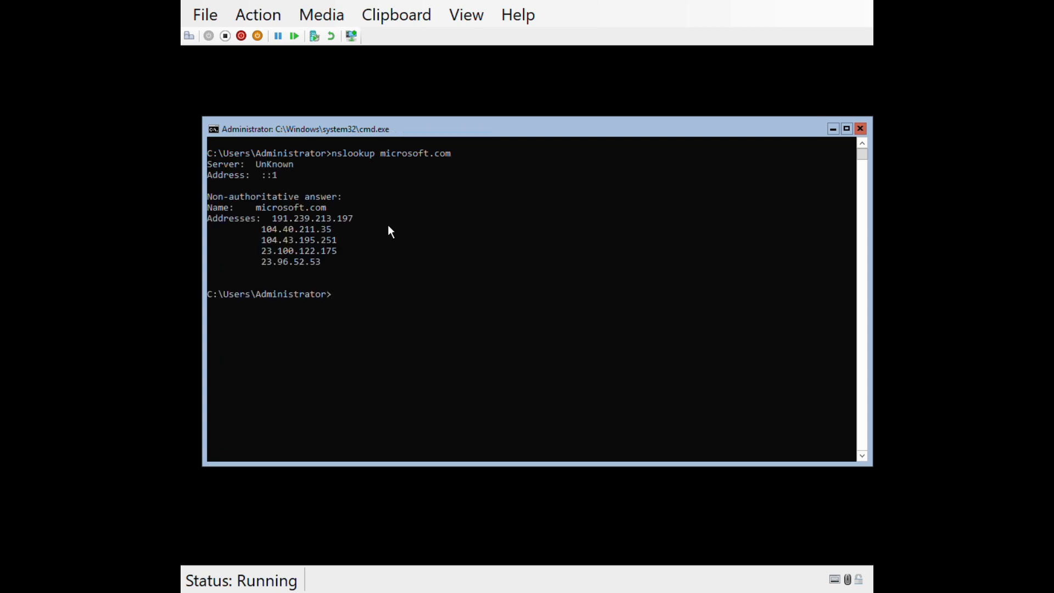
Look up msn.com with nslookup through DC1's default DNS server.
type("nslookup")
type("msn.com")
key("Return")
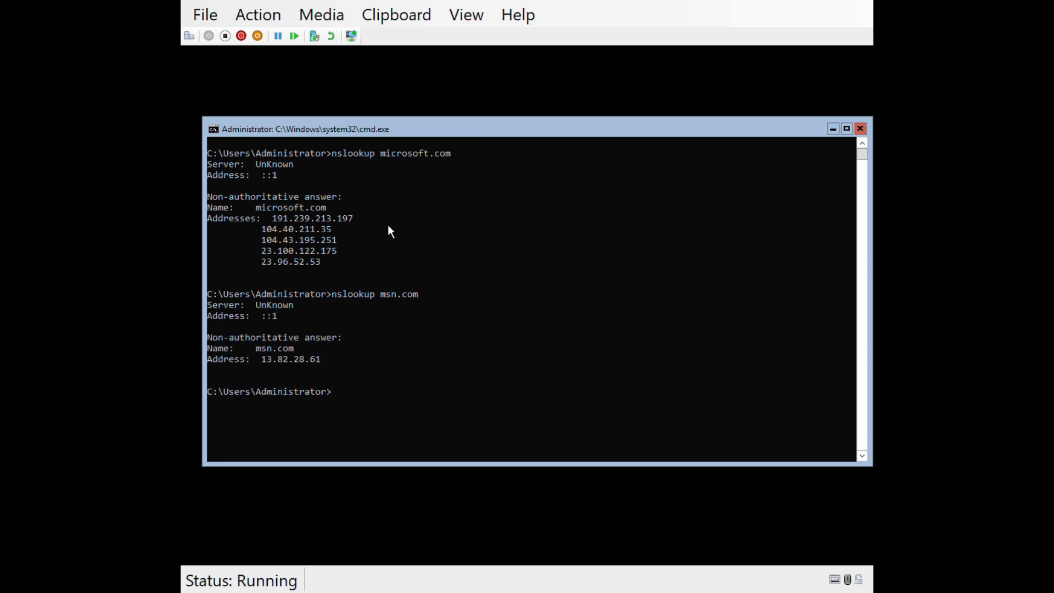